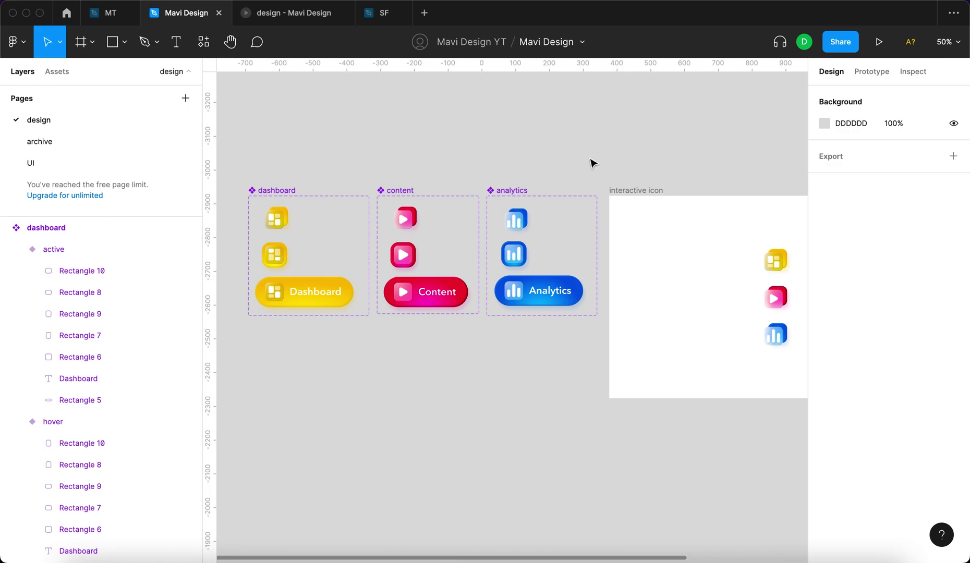
scroll(592, 163, up, 3)
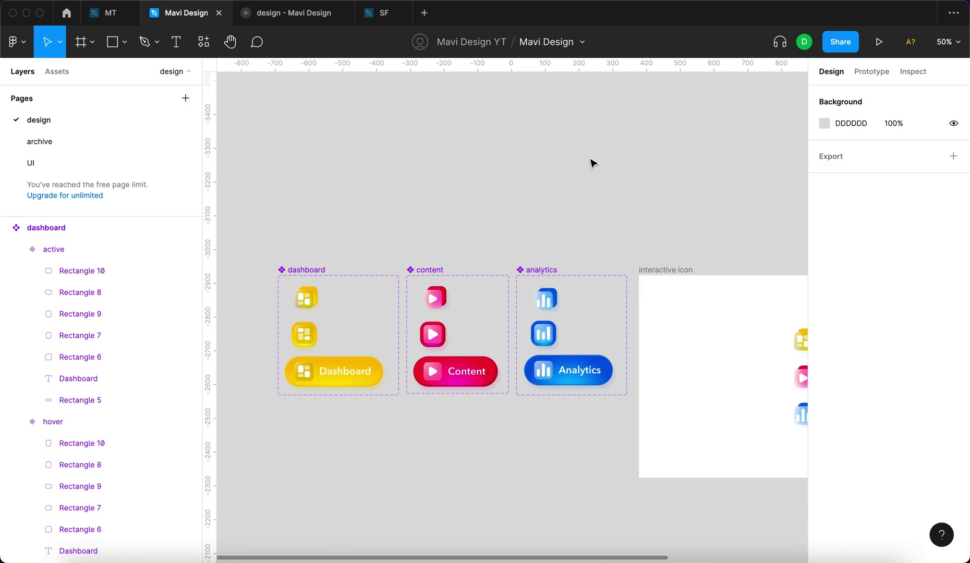
click(555, 306)
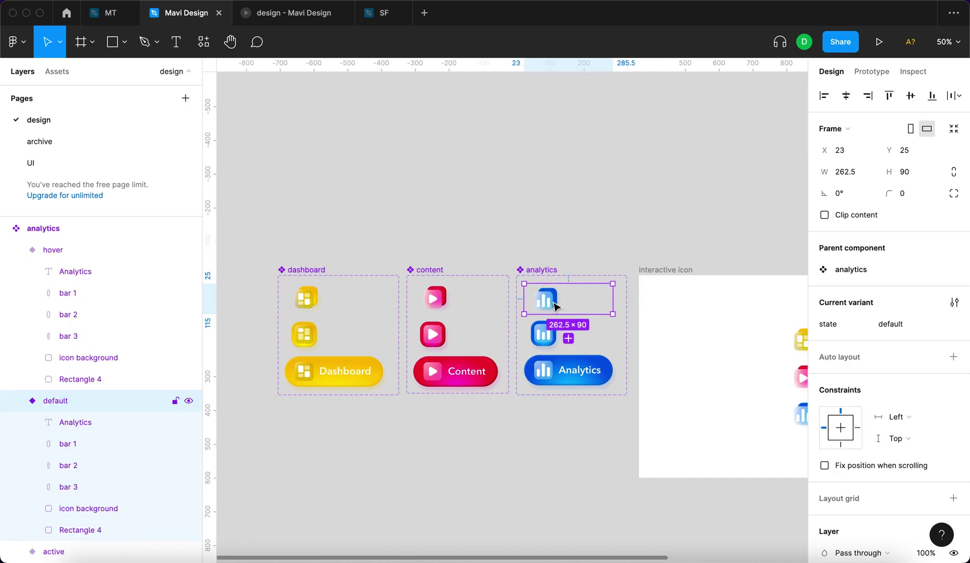
click(635, 228)
click(558, 300)
click(456, 202)
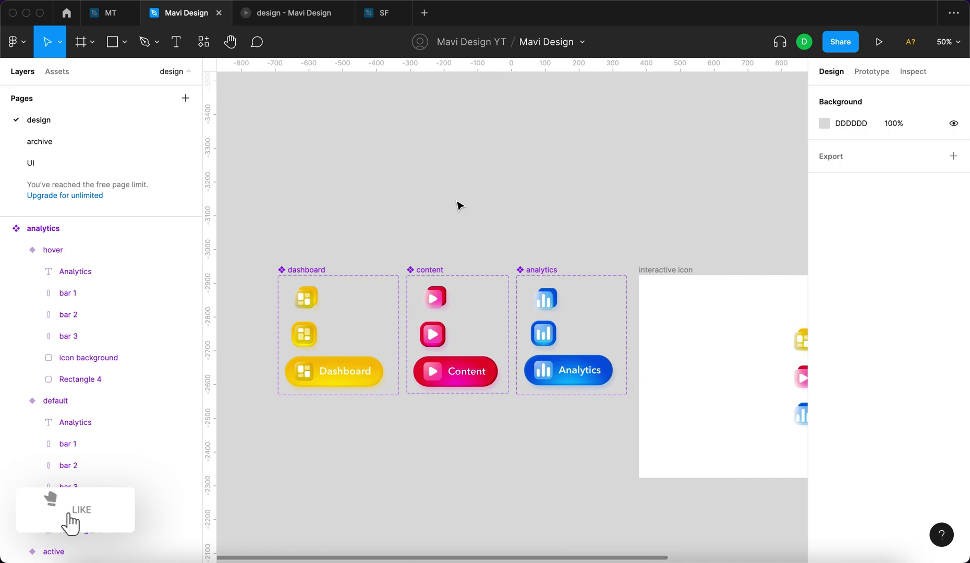
Place an instance of the default analytics icon variant on the empty canvas above the analytics component set.
scroll(479, 235, up, 3)
scroll(479, 234, right, 1)
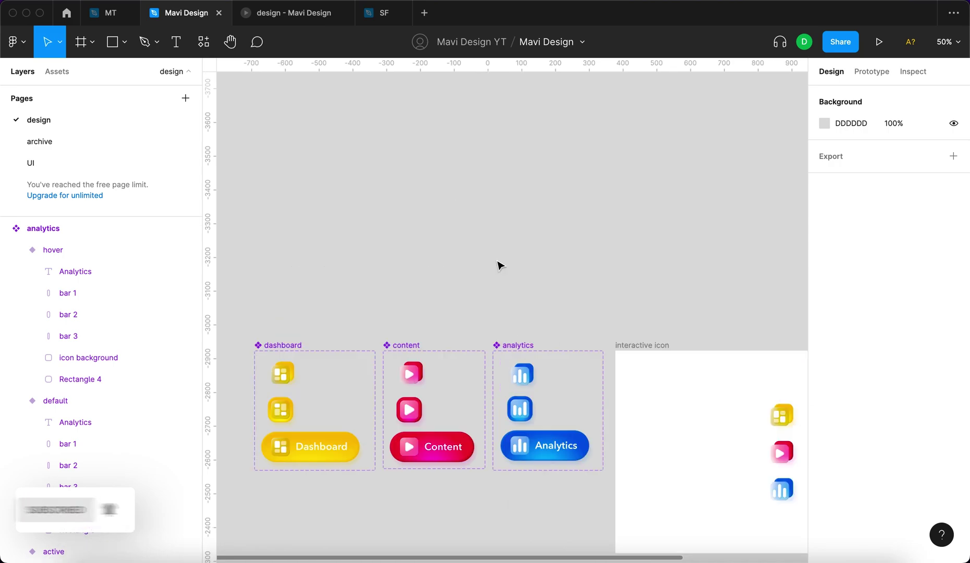
click(527, 386)
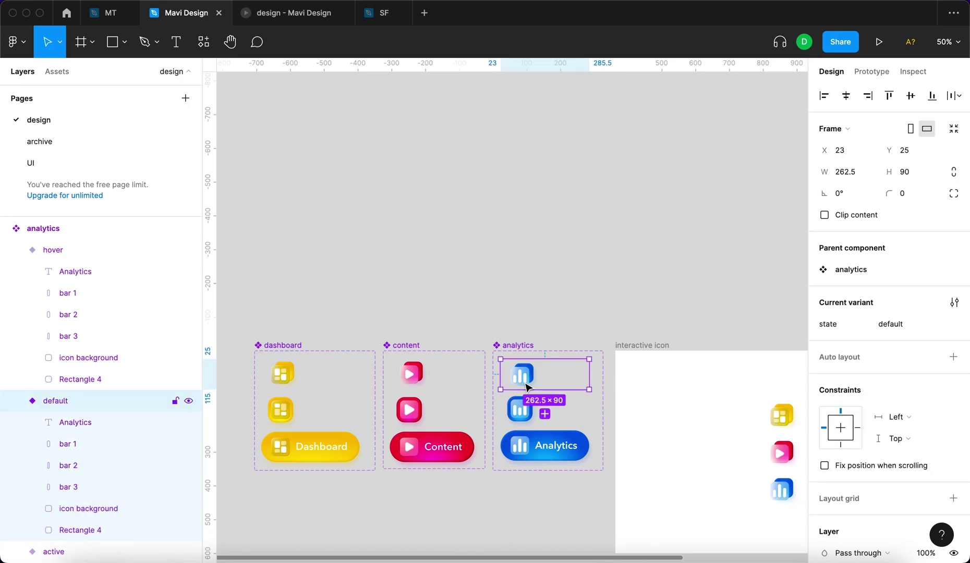
drag(524, 384, 517, 249)
click(537, 299)
scroll(537, 299, up, 5)
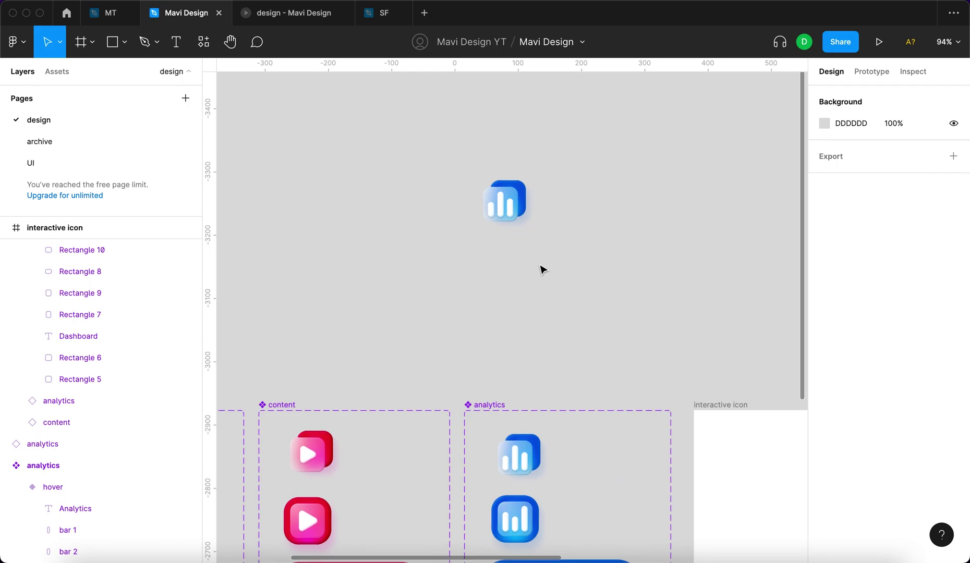
drag(490, 210, 485, 169)
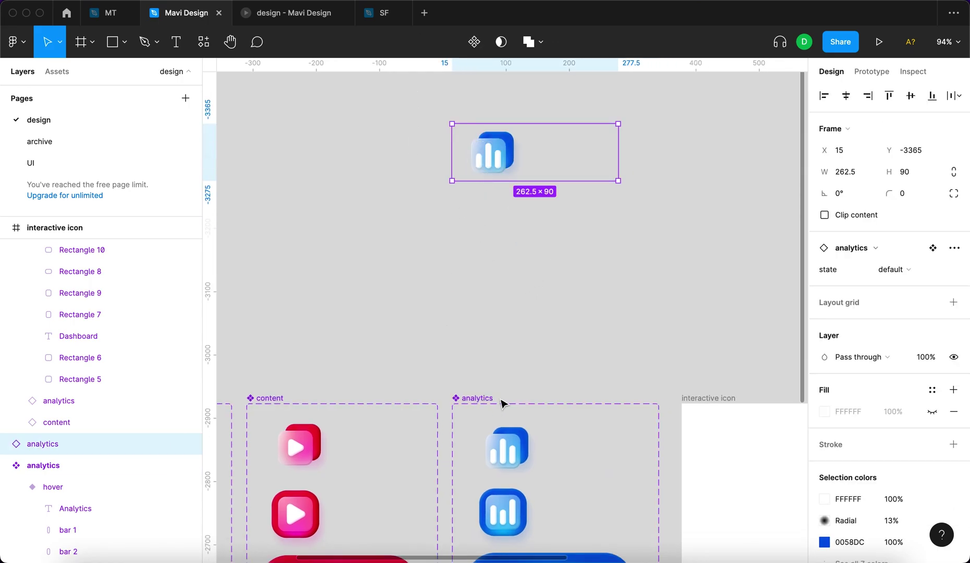
Detach the analytics icon instance from its component and move the resulting frame to about X 48, Y -3333.
click(508, 241)
click(498, 169)
key(alt+super+b)
drag(468, 121, 490, 142)
Duplicate the detached analytics frame directly below the original and rename the copy "user profile".
scroll(510, 163, up, 5)
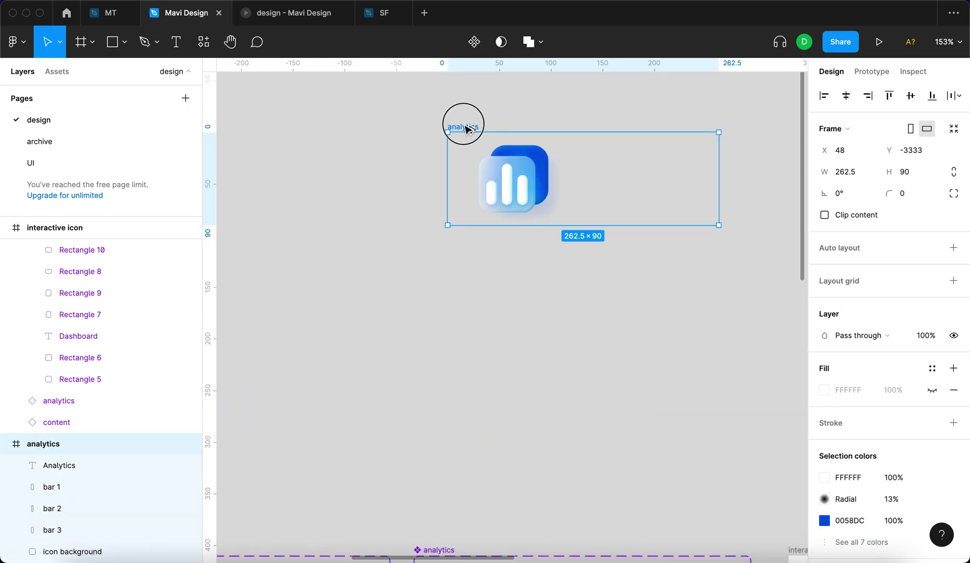
drag(466, 128, 465, 275)
double_click(462, 275)
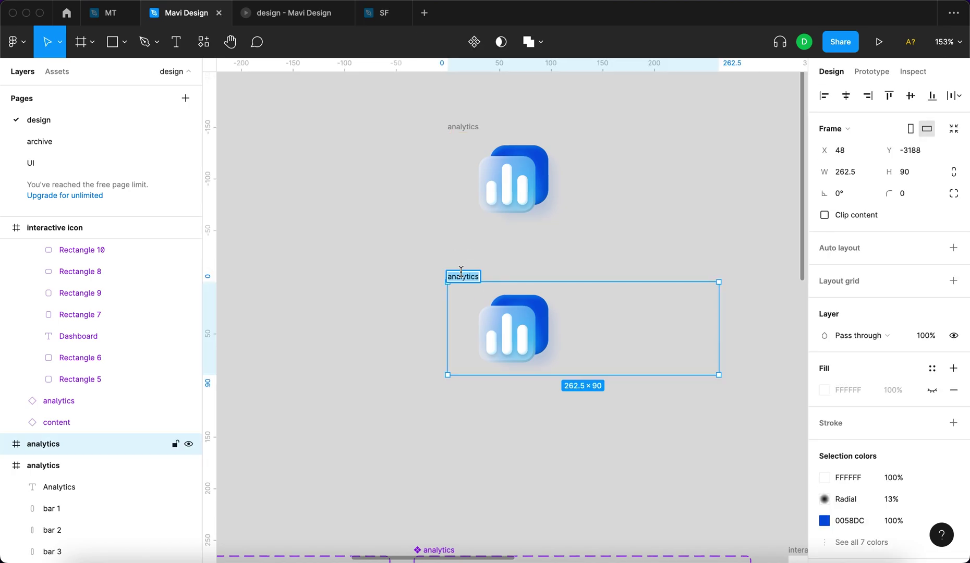
text(user por)
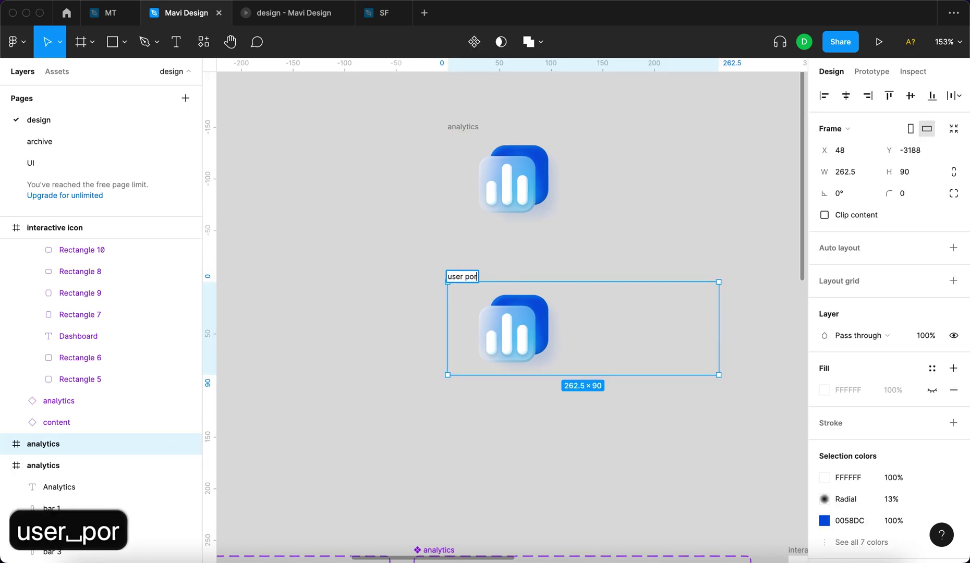
key(BackSpace)
key(BackSpace)
text(rofile)
key(Return)
click(543, 413)
scroll(544, 414, down, 2)
scroll(544, 413, down, 7)
scroll(603, 494, down, 5)
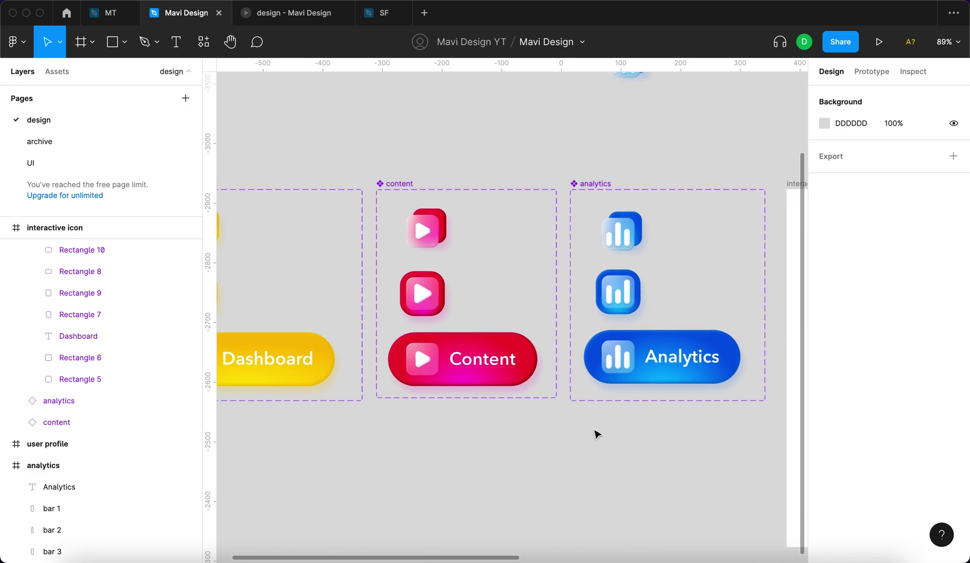
scroll(502, 389, up, 2)
scroll(501, 388, left, 3)
scroll(500, 381, down, 3)
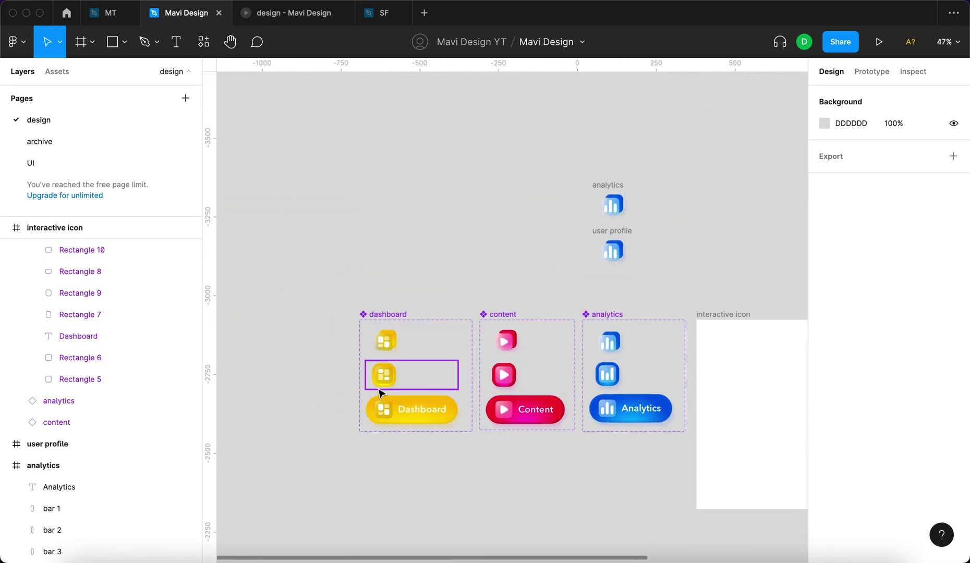
Change the solid fill of the back rounded square in the user profile icon to green 00DC3E.
scroll(595, 281, up, 5)
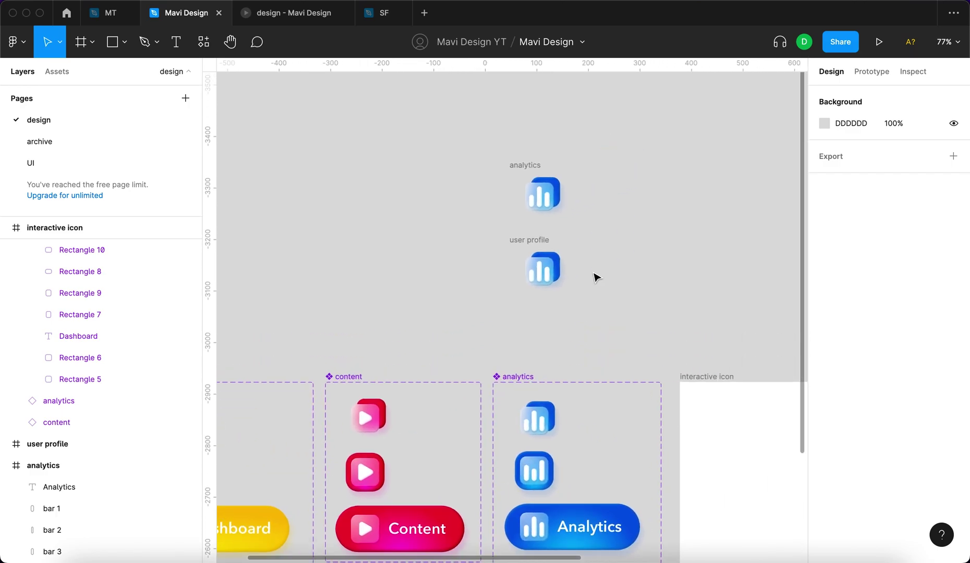
click(551, 269)
scroll(543, 266, up, 5)
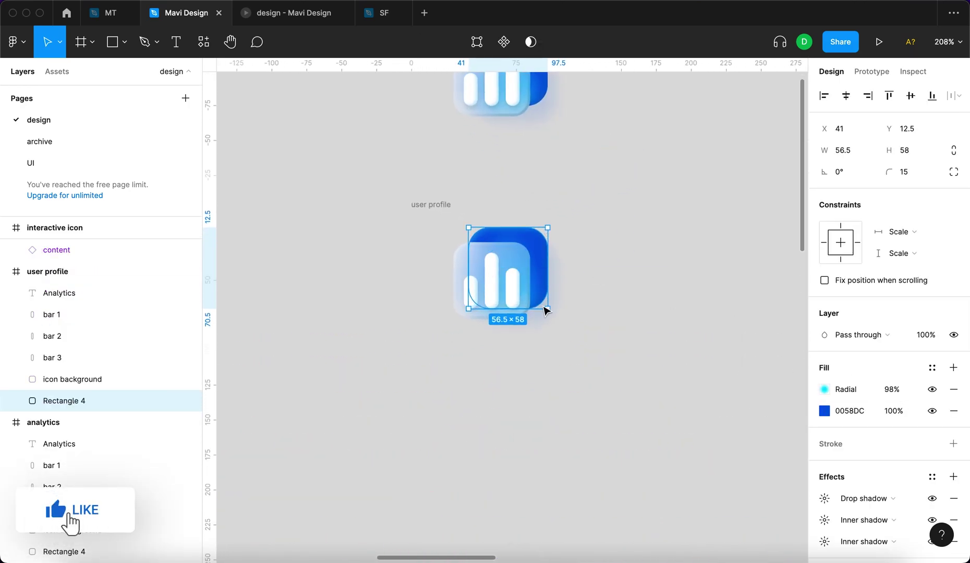
click(823, 411)
click(730, 403)
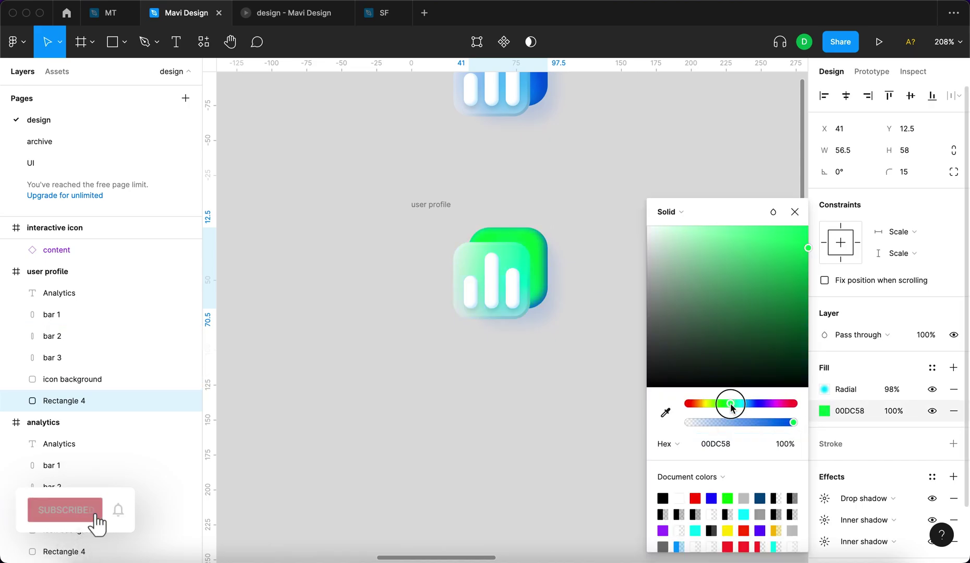
drag(733, 408, 729, 407)
click(578, 255)
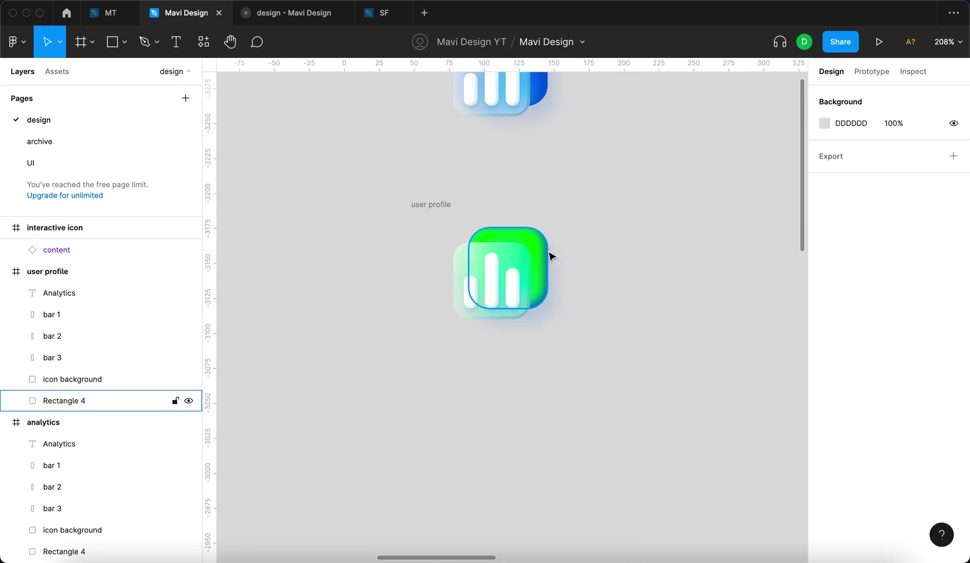
Recolour the first inner shadow of the user profile icon's back square to green, about 1BC674.
click(548, 255)
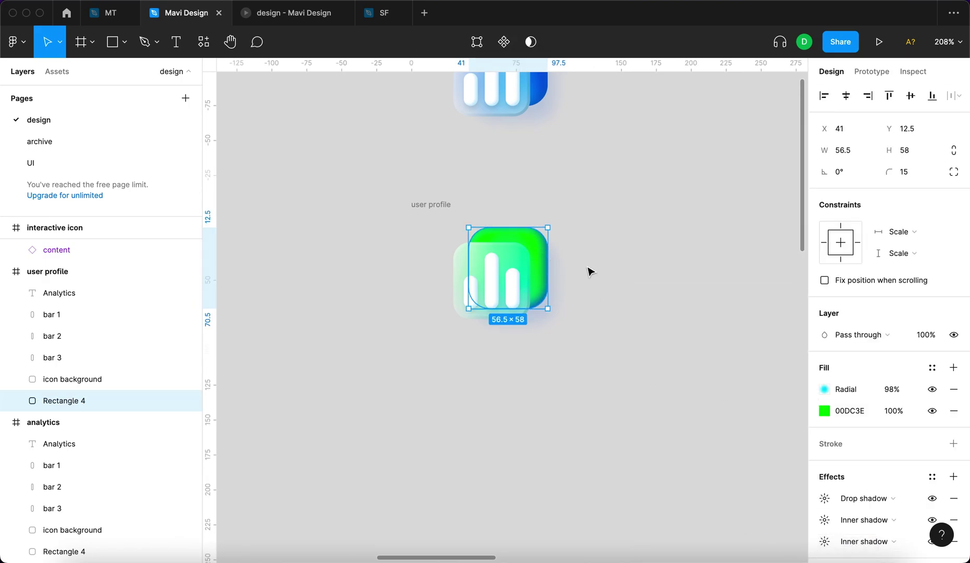
scroll(528, 259, up, 10)
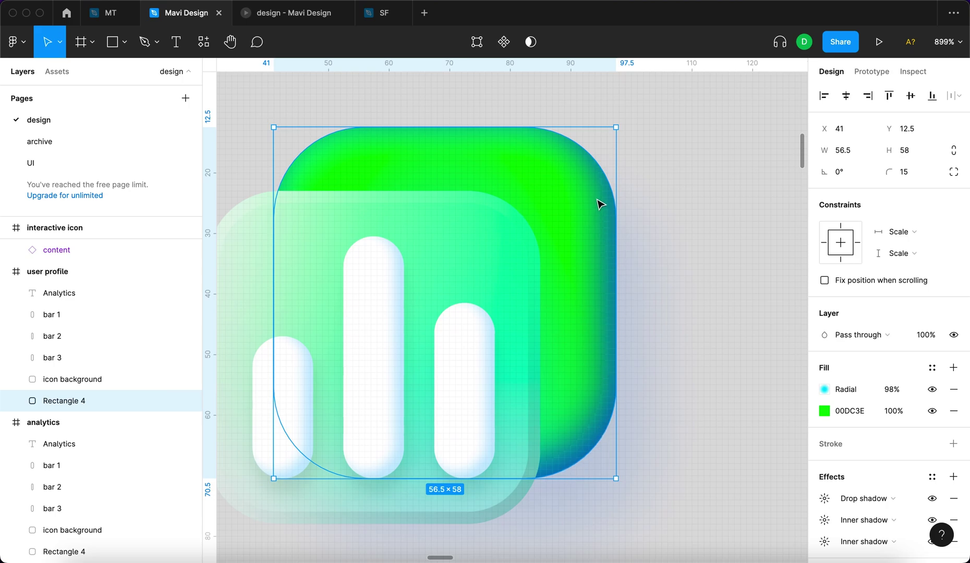
scroll(689, 433, down, 6)
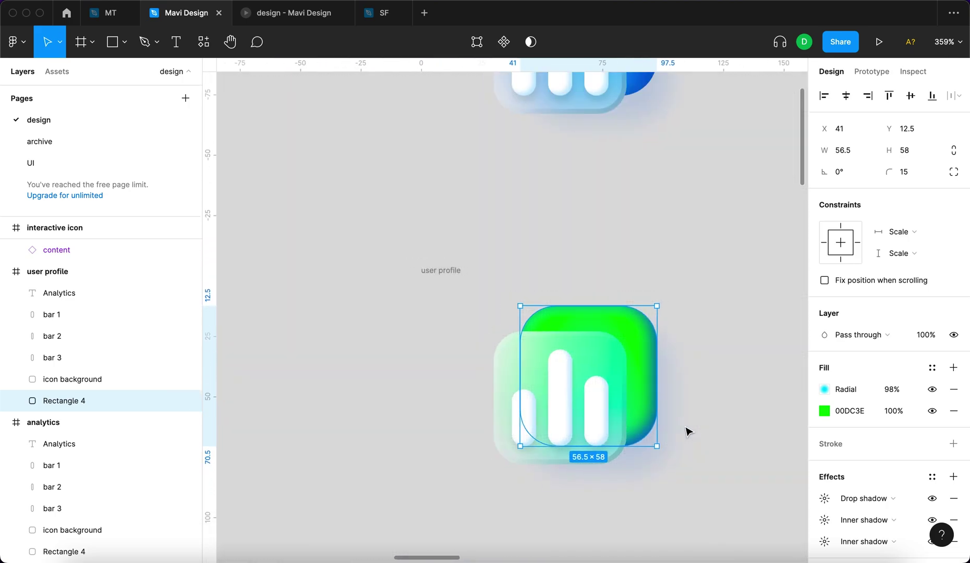
click(825, 520)
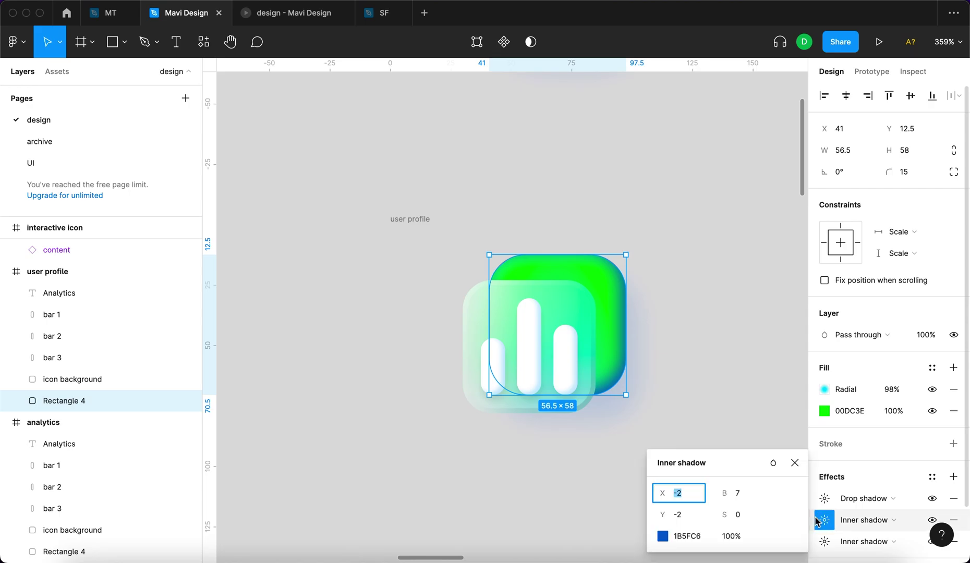
scroll(614, 513, right, 2)
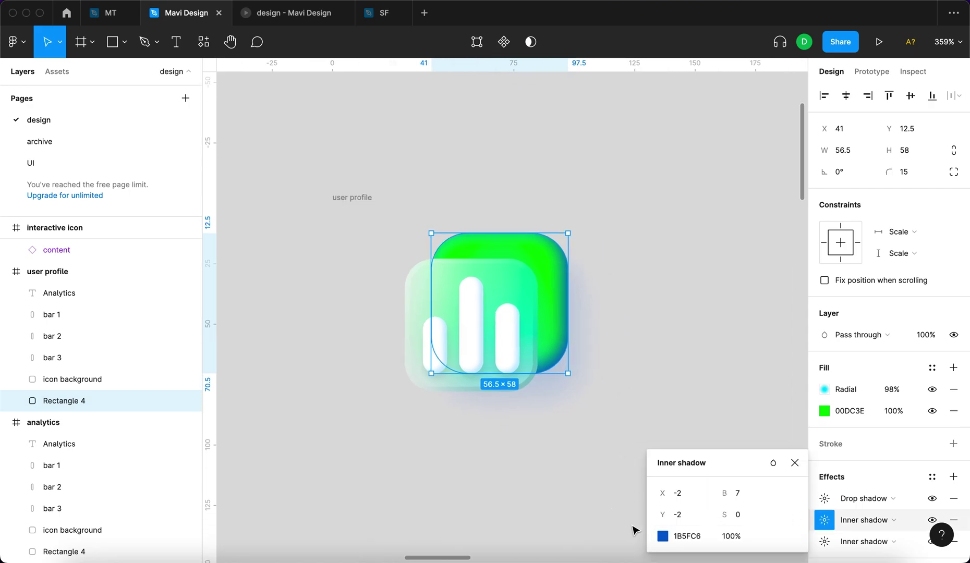
click(662, 535)
drag(590, 403, 575, 406)
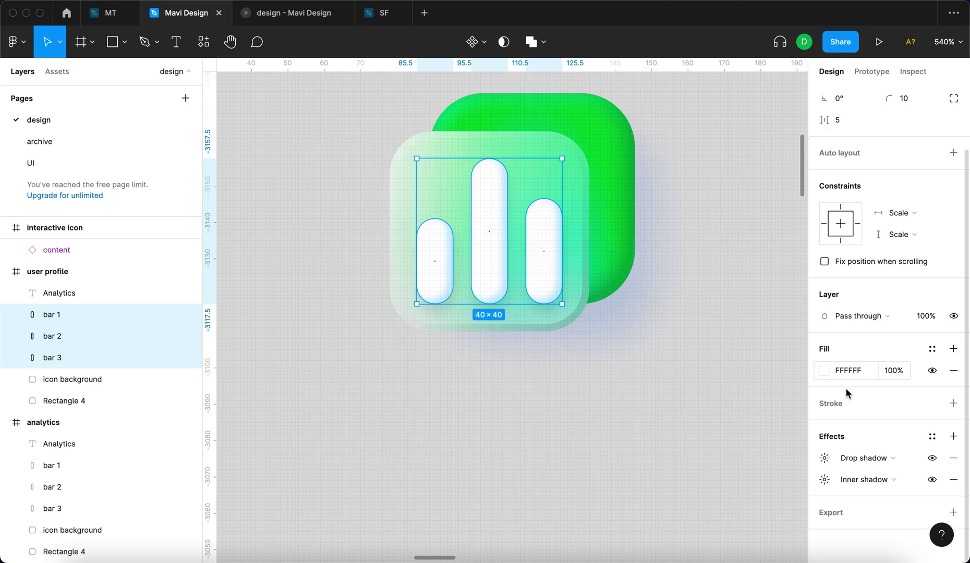
Set the inner shadow of the three white bars to green 23CA58, sampled from the back square, at about 16% opacity.
click(824, 480)
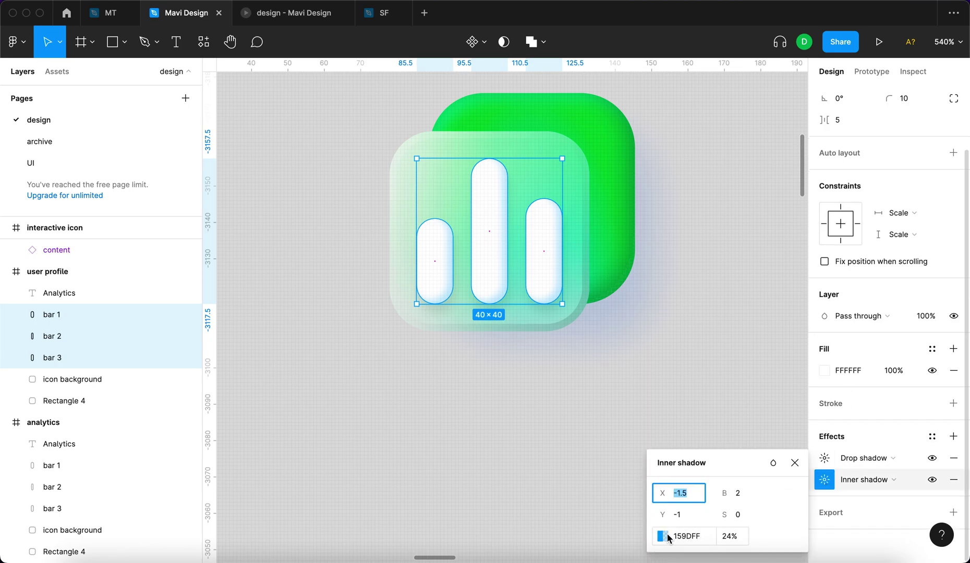
click(662, 536)
click(504, 412)
scroll(408, 115, right, 2)
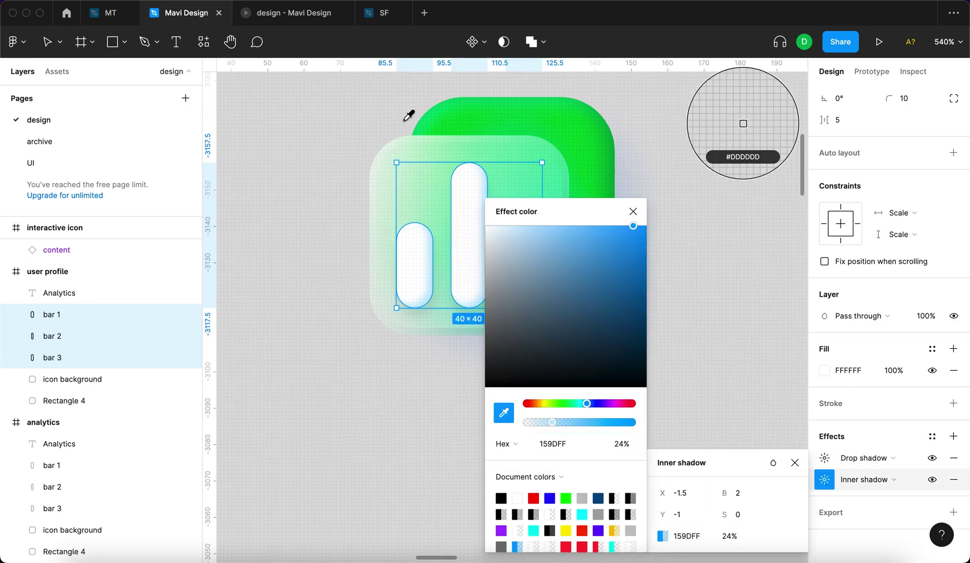
click(472, 123)
scroll(471, 123, right, 5)
click(621, 421)
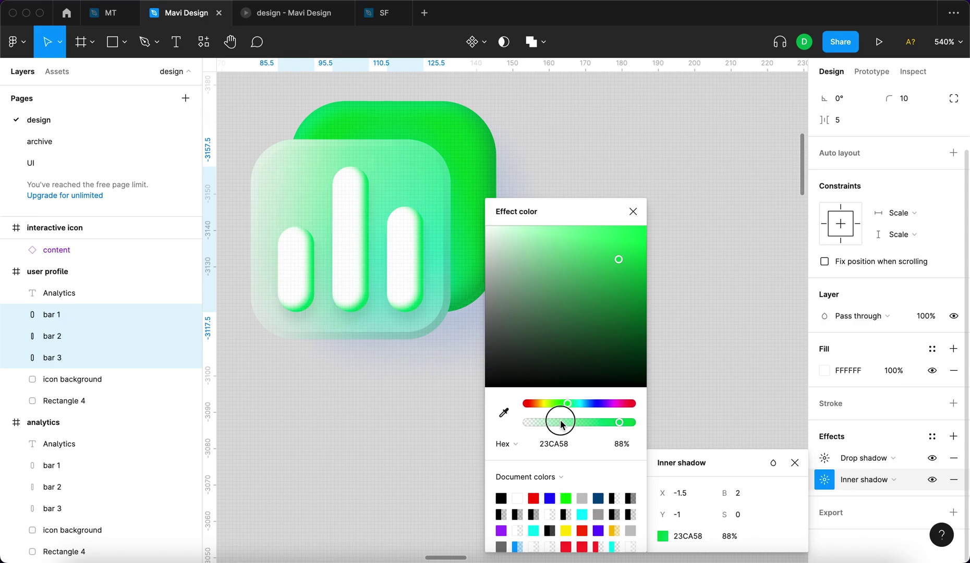
drag(562, 424, 543, 425)
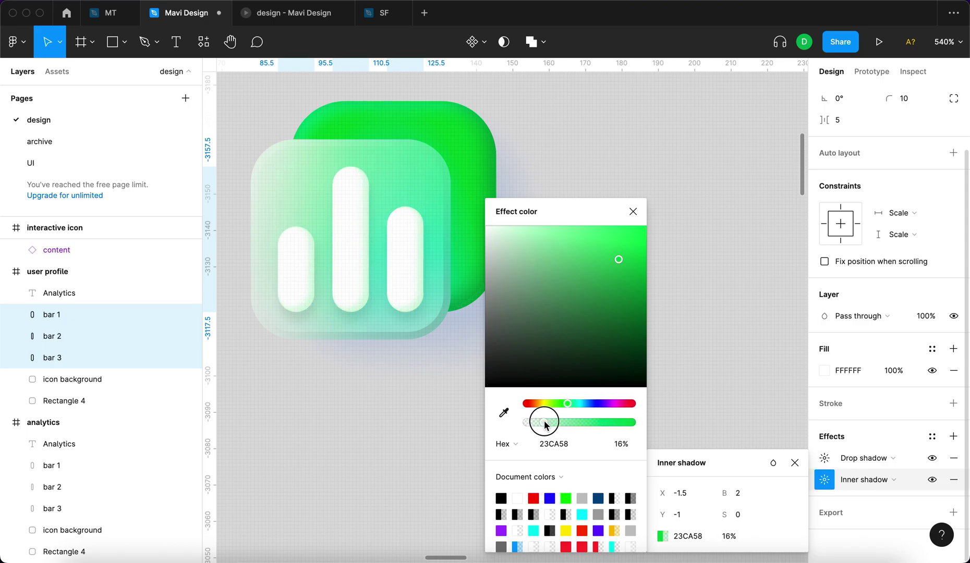
Set the back square's drop shadow to green 24C951, sampled from the icon, and lower the shadow's opacity.
click(485, 160)
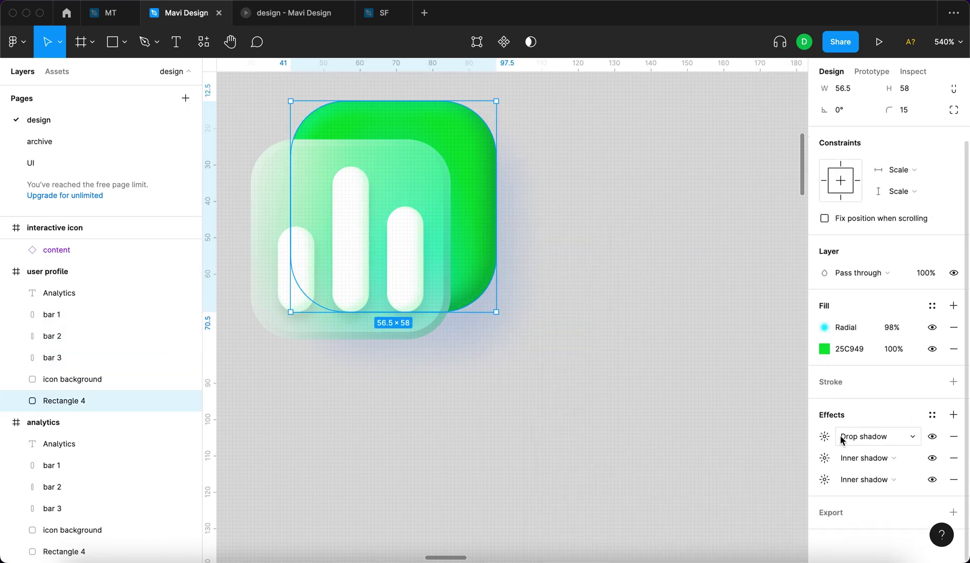
click(823, 436)
click(662, 512)
click(504, 412)
click(437, 129)
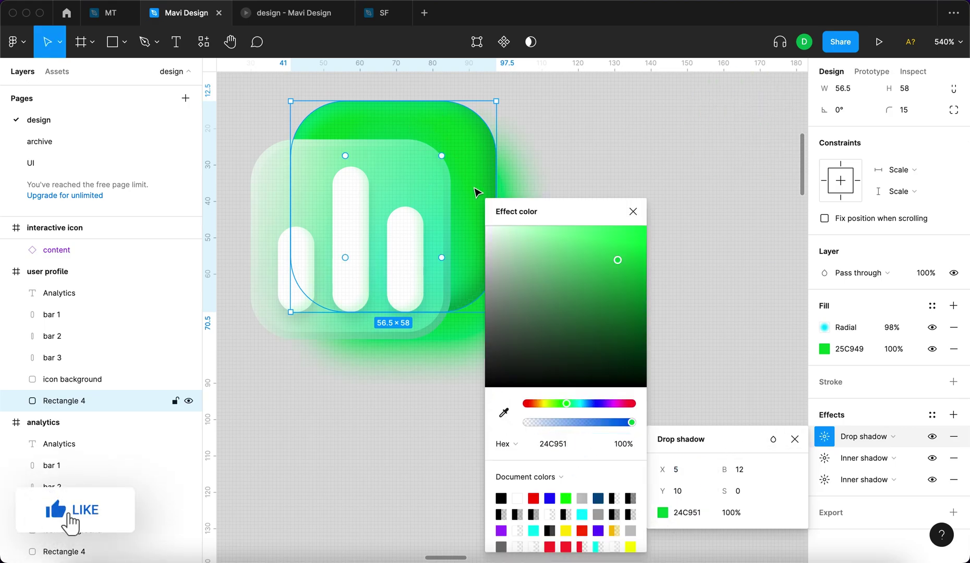
drag(618, 423, 556, 425)
click(595, 264)
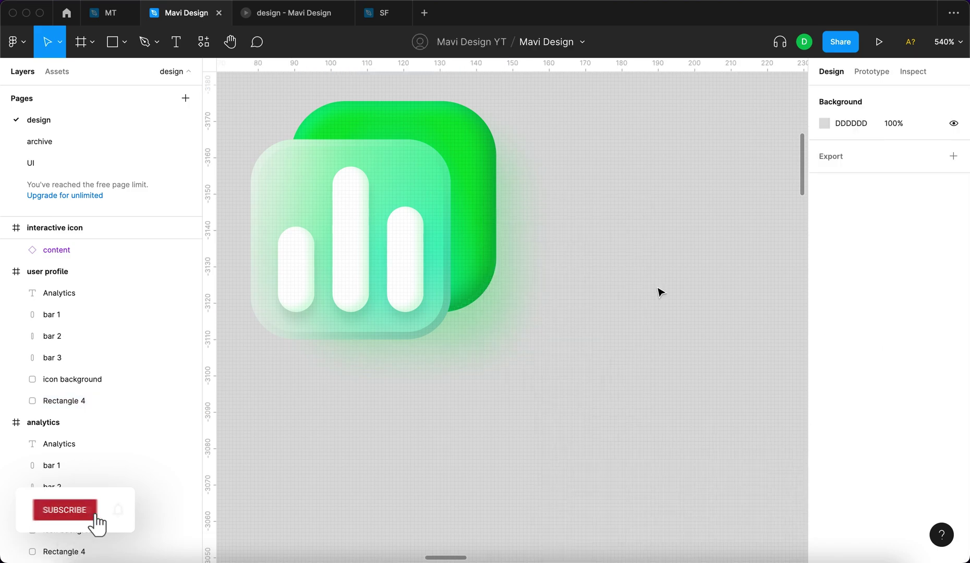
Recolour both stops of the back square's radial gradient green, the transparent one 00FF75, and shorten the gradient to the square's lower edge.
click(471, 203)
scroll(791, 338, left, 2)
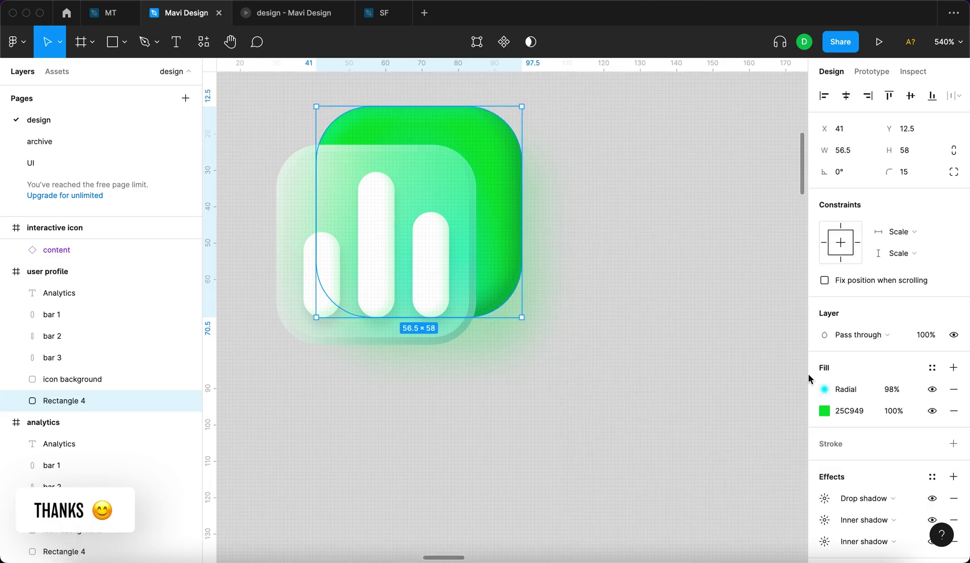
click(826, 390)
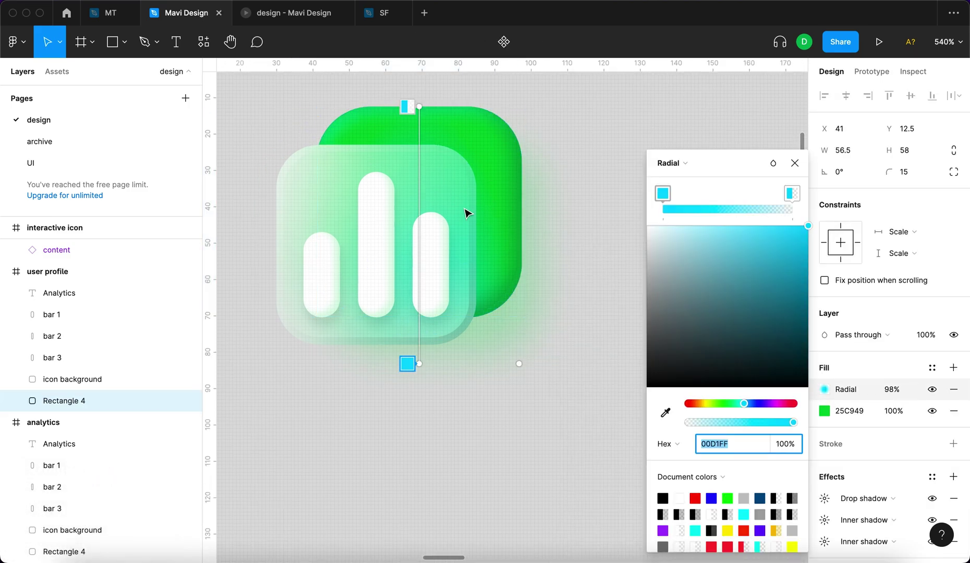
click(735, 403)
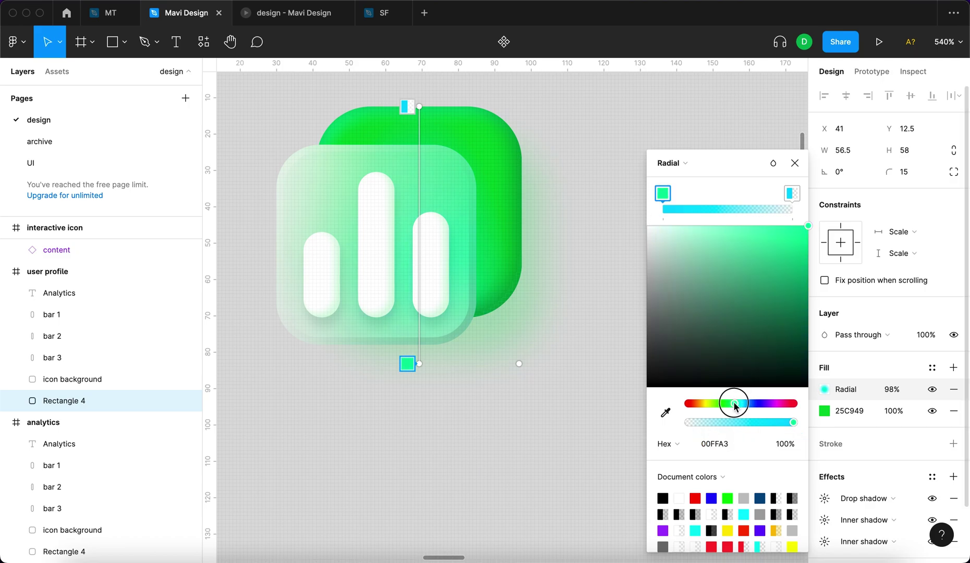
click(792, 193)
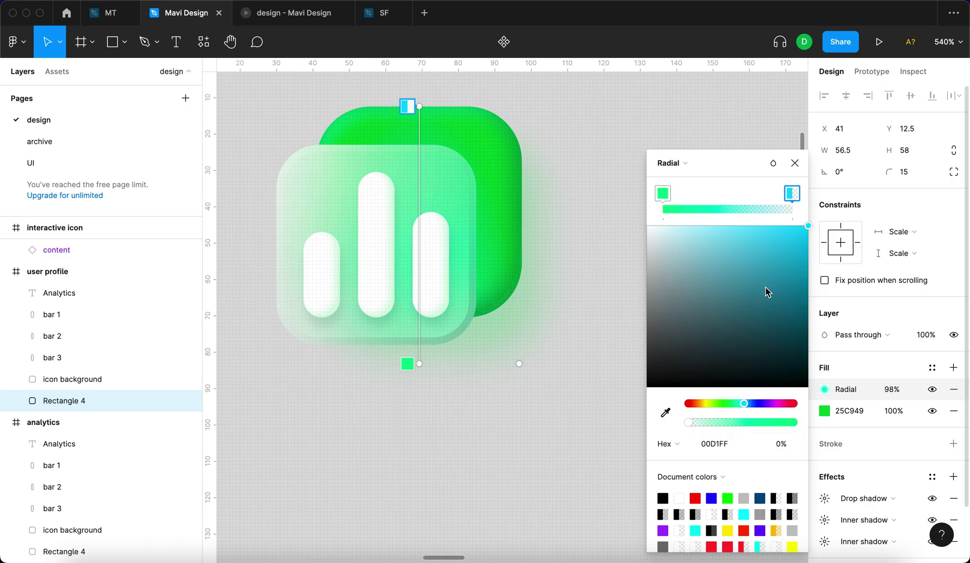
drag(745, 407, 739, 408)
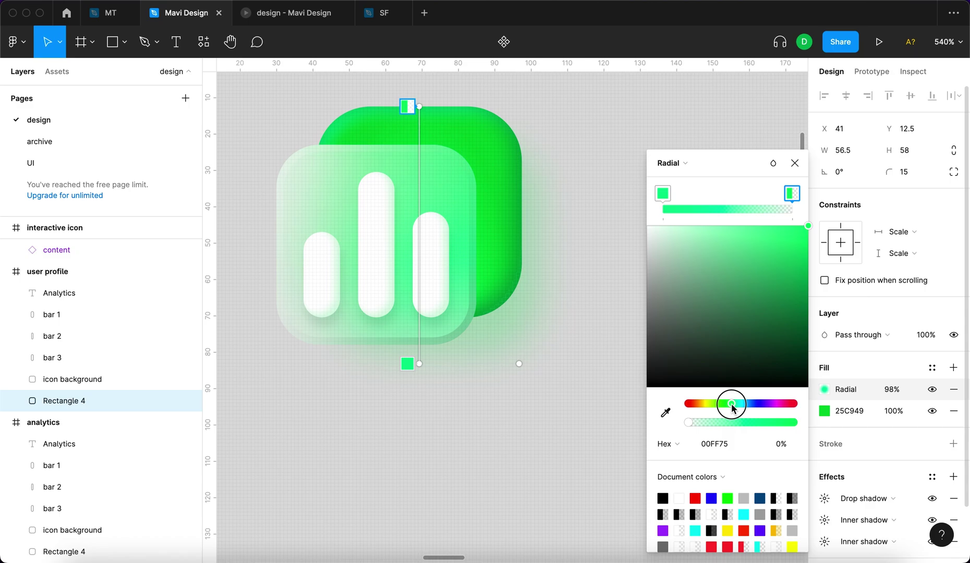
drag(419, 363, 420, 316)
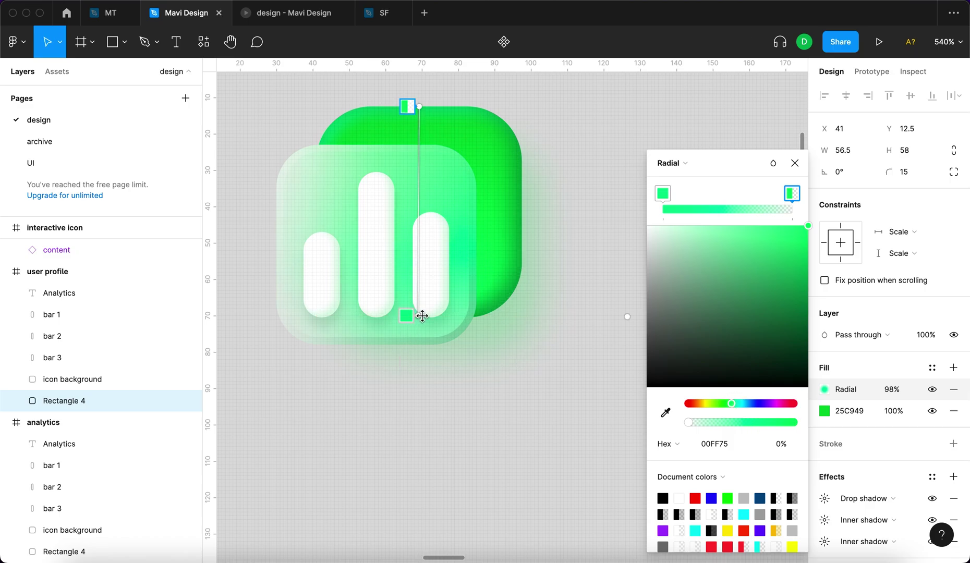
Check the back square with its radial gradient hidden and shown, and compare the green icon with the blue analytics icon.
click(931, 391)
click(931, 391)
click(906, 394)
click(822, 392)
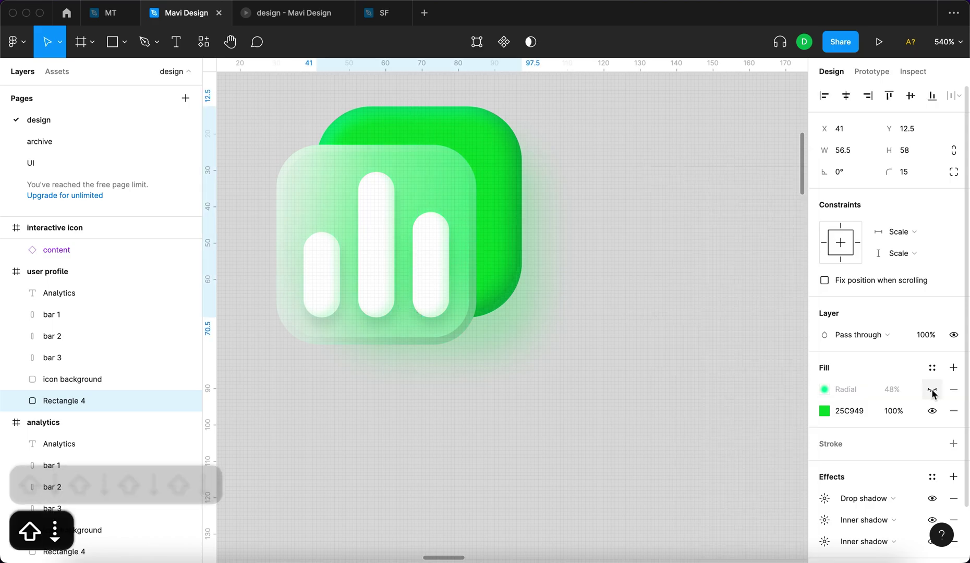
click(931, 391)
click(572, 444)
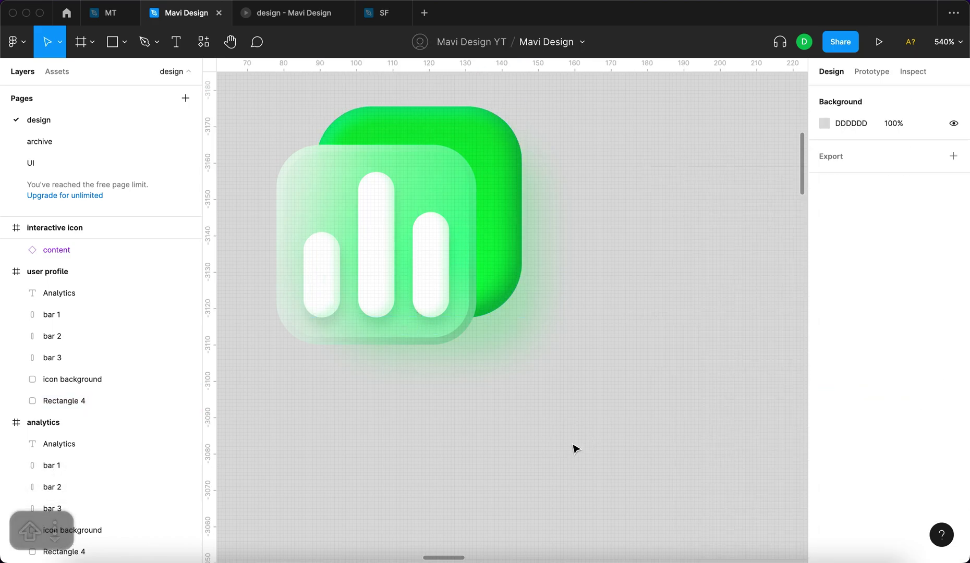
scroll(576, 450, down, 5)
scroll(406, 309, up, 4)
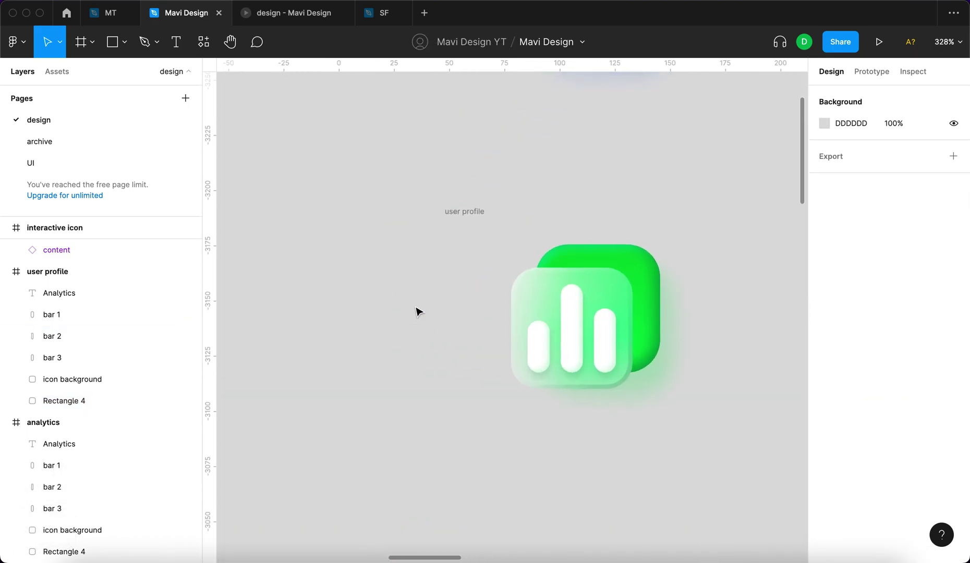
scroll(438, 304, down, 4)
scroll(438, 304, right, 3)
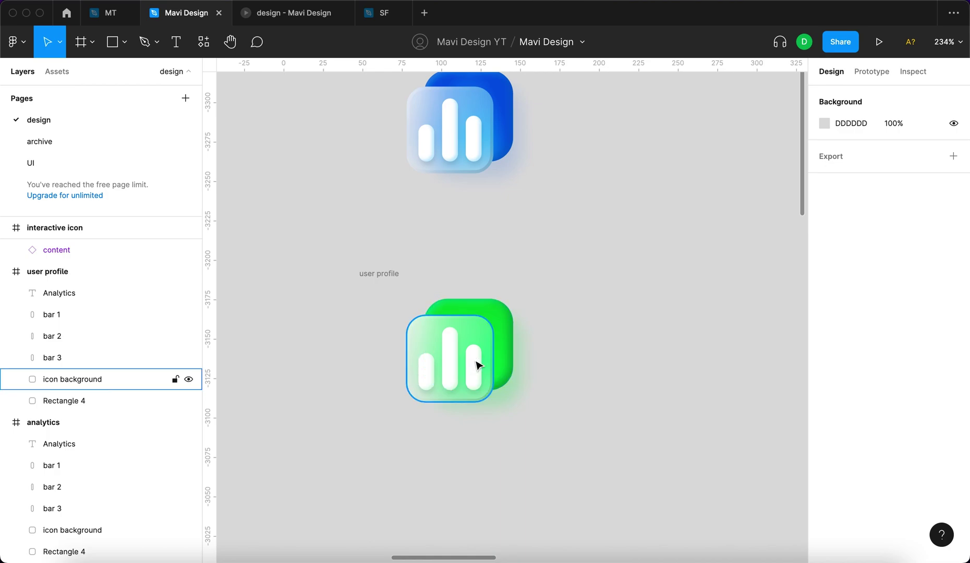
click(289, 218)
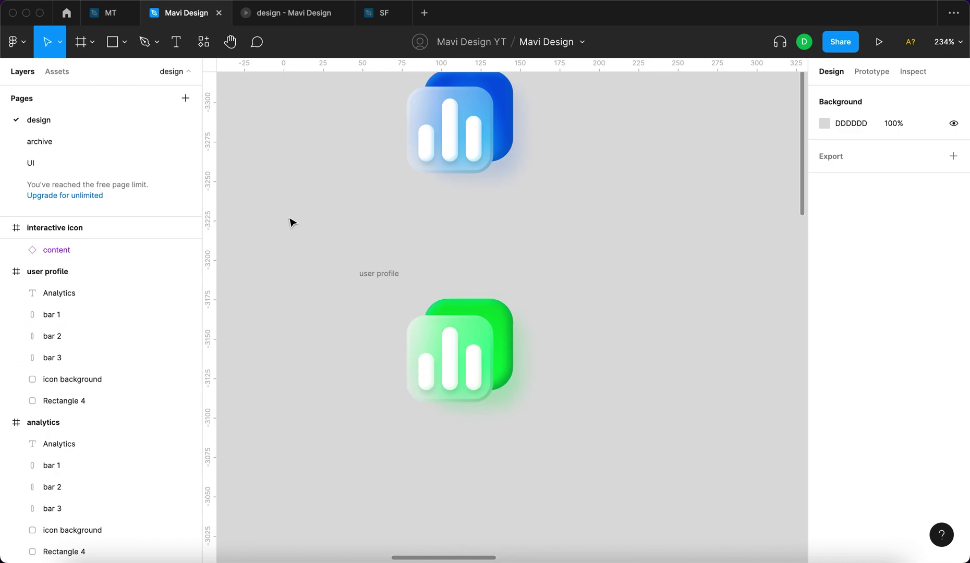
scroll(425, 123, down, 3)
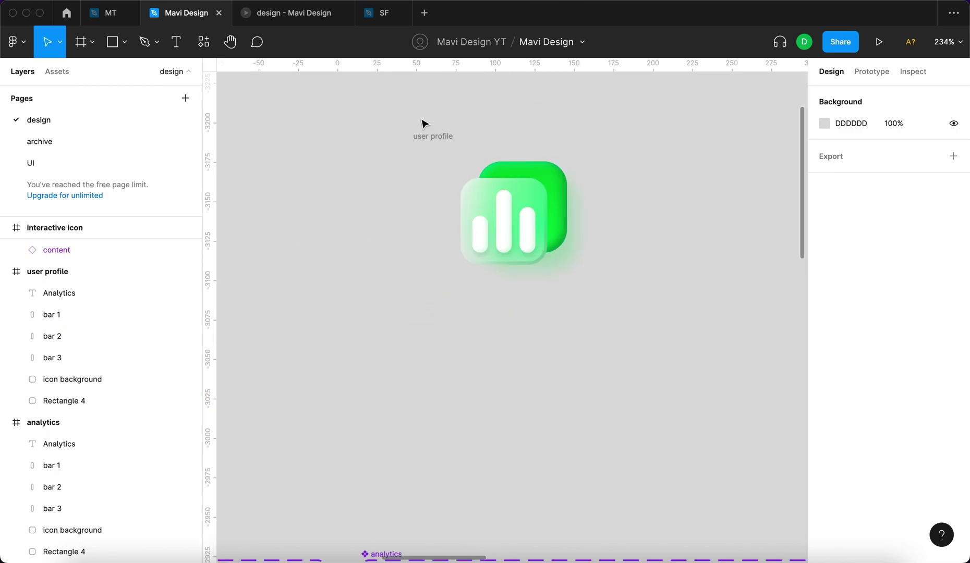
Draw a 21 × 21 circle on the empty canvas below the user profile icon and fill it with grey 969696.
click(436, 131)
scroll(515, 273, up, 3)
scroll(529, 288, right, 2)
click(536, 283)
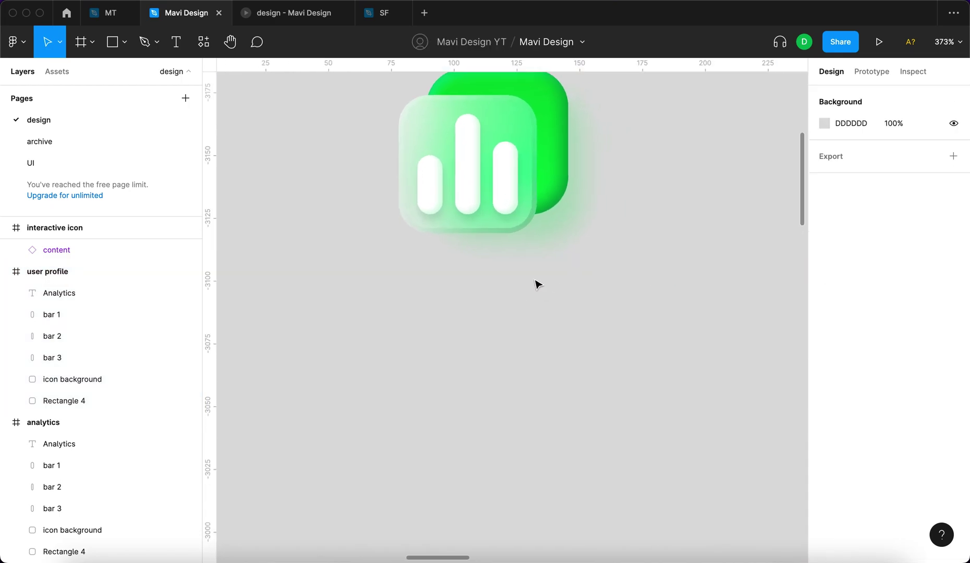
key(o)
drag(454, 303, 507, 353)
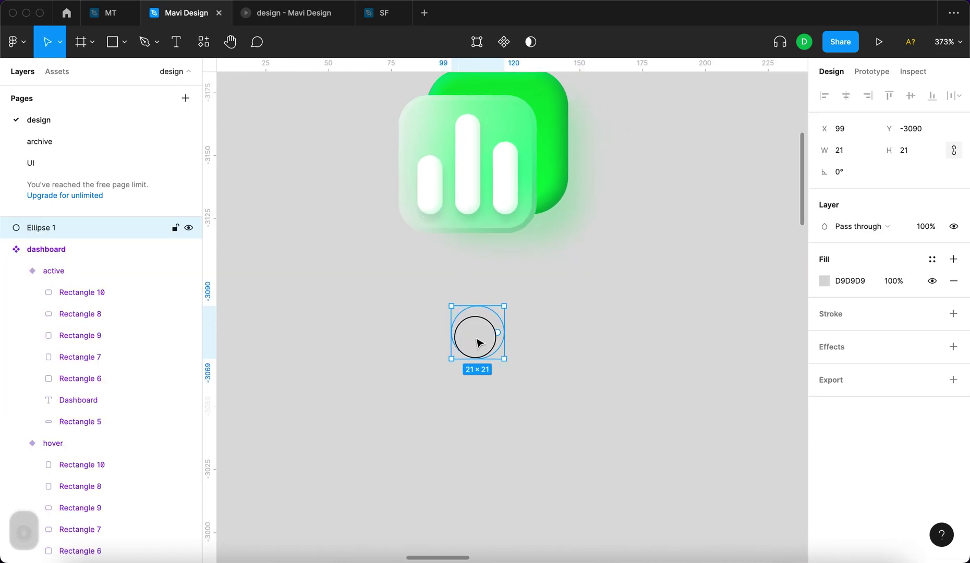
click(823, 281)
text(969696)
key(Return)
Draw a 35 × 19 rectangle directly beneath the grey circle, centred on it, as the person's body.
click(113, 47)
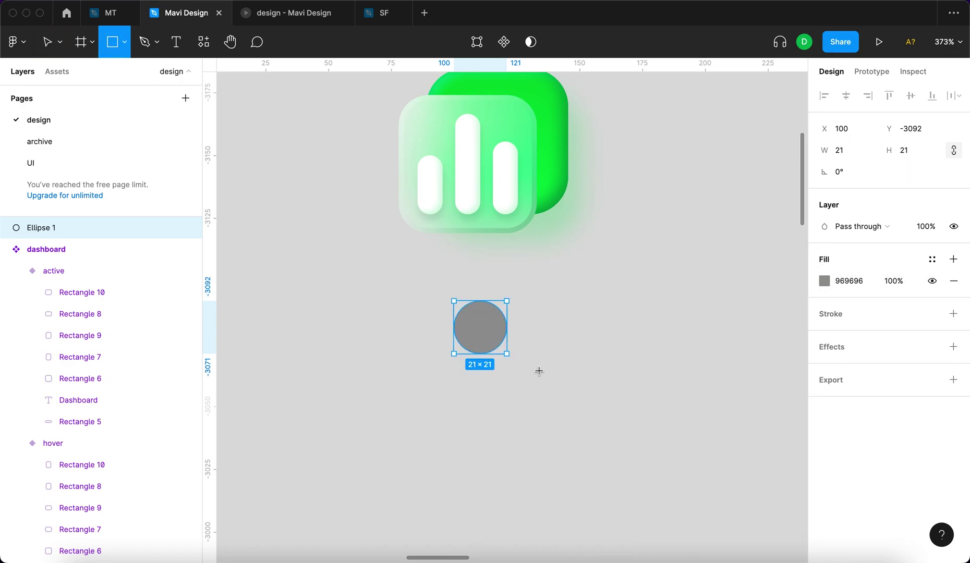
mouse_move(541, 364)
mouse_down()
mouse_move(434, 409)
mouse_move(454, 411)
mouse_up()
drag(511, 397, 494, 387)
Round the two upper corners of the body rectangle to a radius of 10.
click(952, 171)
click(837, 193)
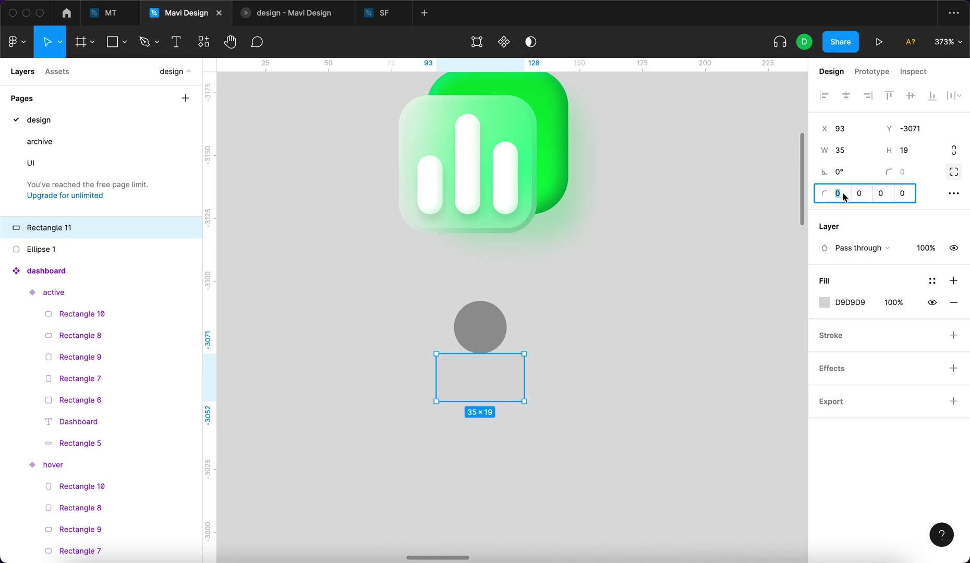
key(shift+Up)
key(shift+Up)
key(Return)
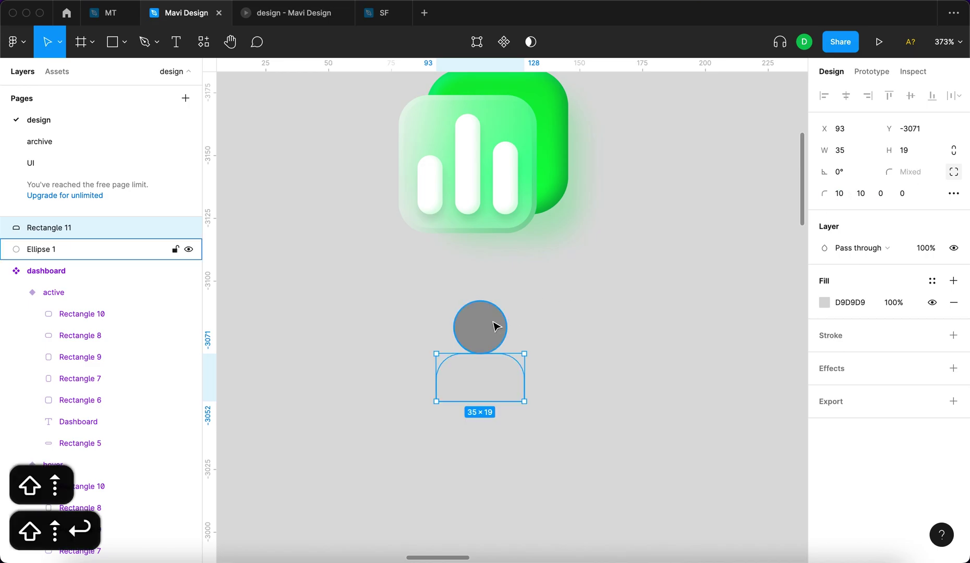
Fill the body rectangle with the circle's grey 969696 and resize it to 31 × 16, centred beneath the circle.
click(488, 329)
key(i)
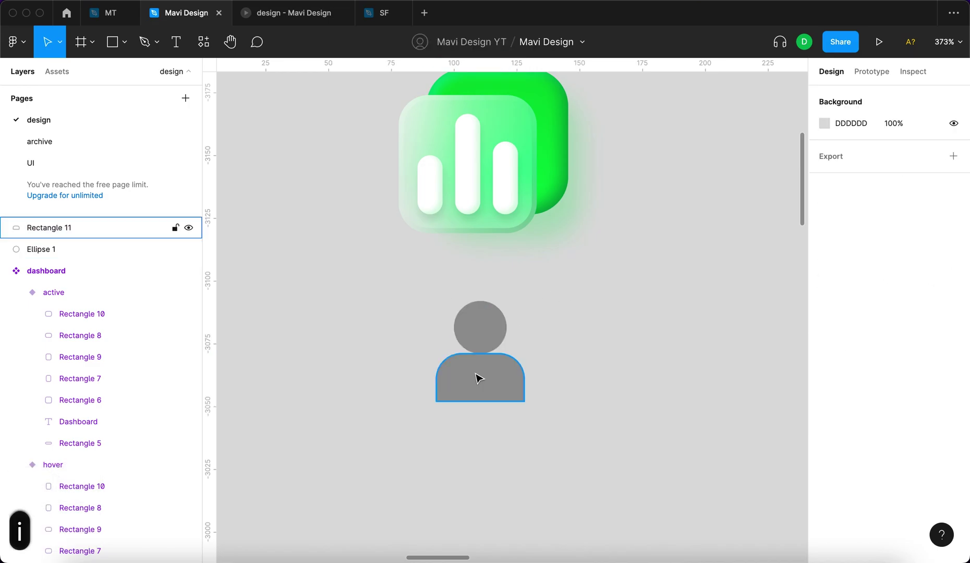
scroll(479, 378, up, 3)
scroll(461, 288, down, 3)
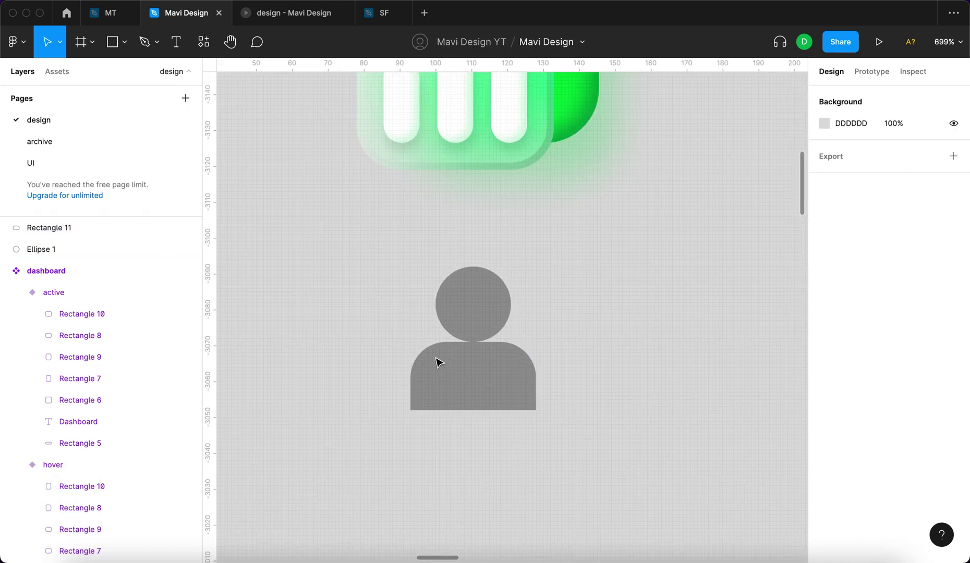
click(440, 363)
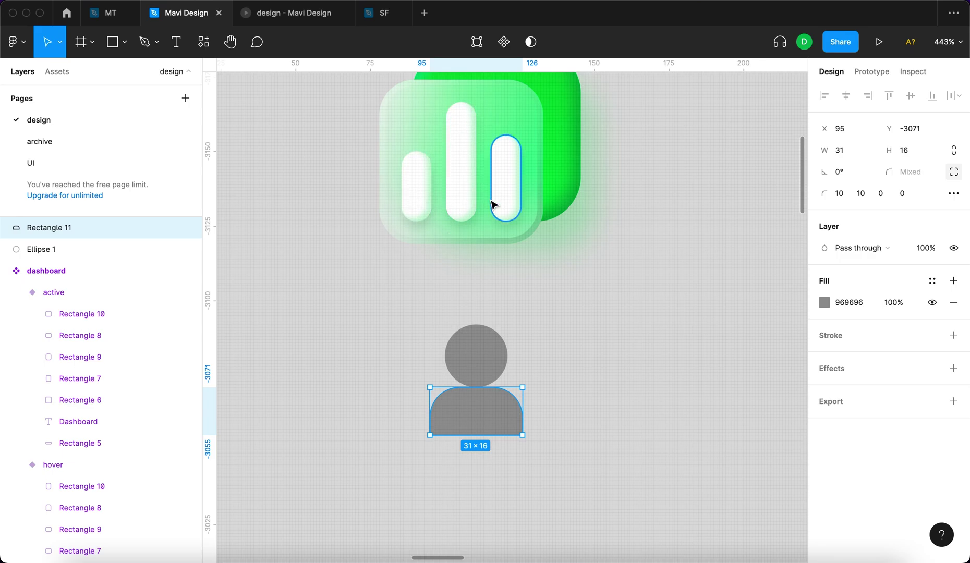
Round the two lower corners of the body rectangle to a radius of 4.
click(550, 385)
click(501, 428)
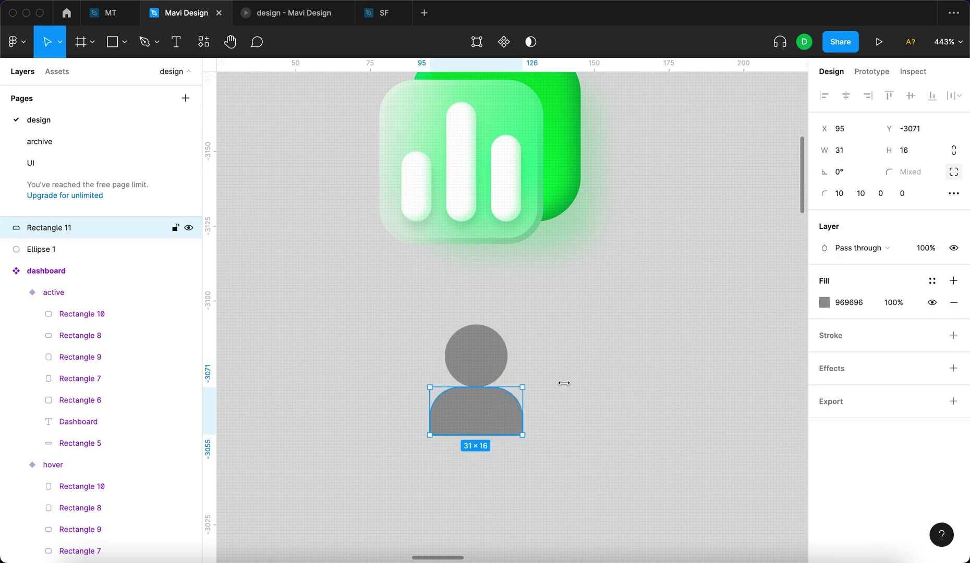
click(888, 196)
key(Down)
key(Up)
key(Up)
key(Up)
key(Up)
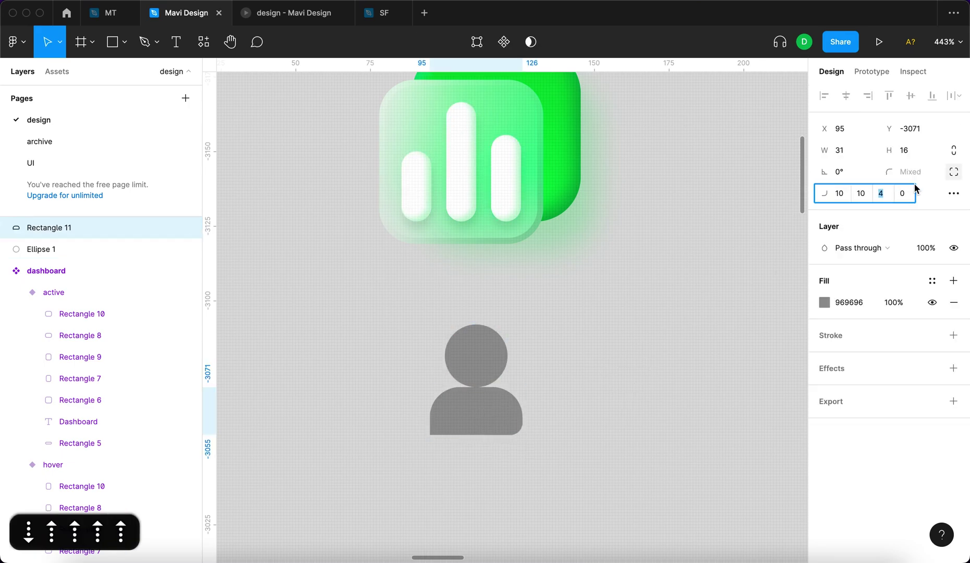
key(Return)
click(726, 315)
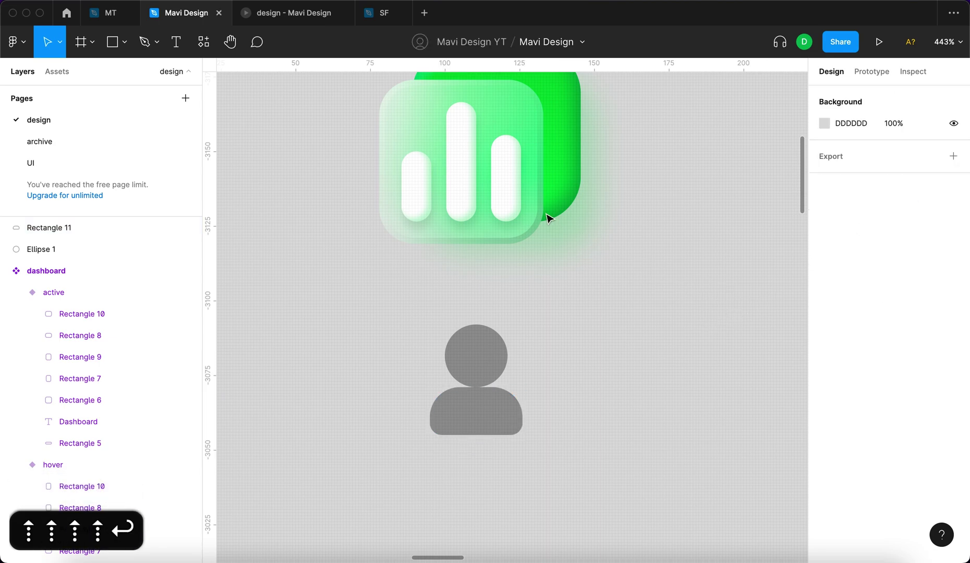
Copy the drop shadow and inner shadow from the third white bar onto the head circle and the body shape.
click(518, 211)
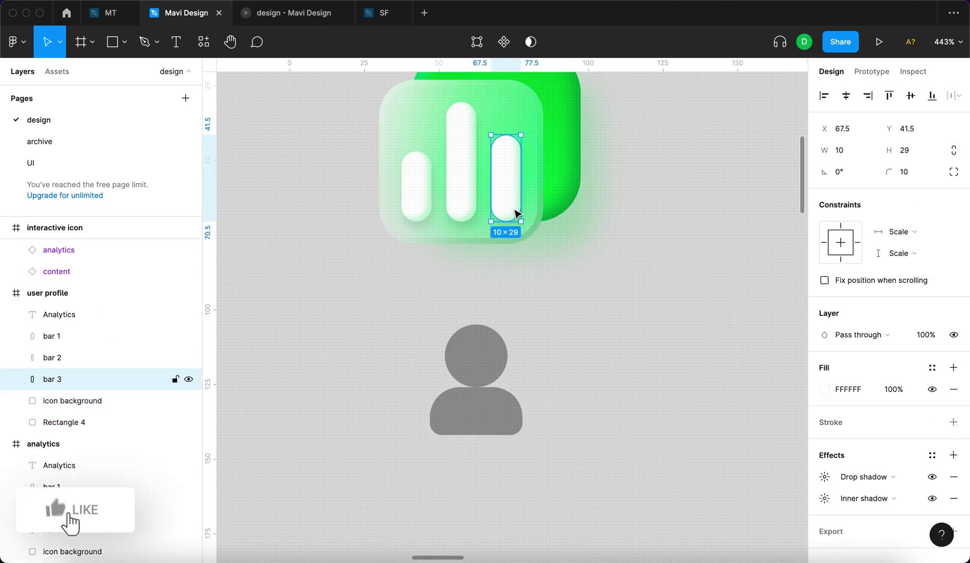
click(814, 477)
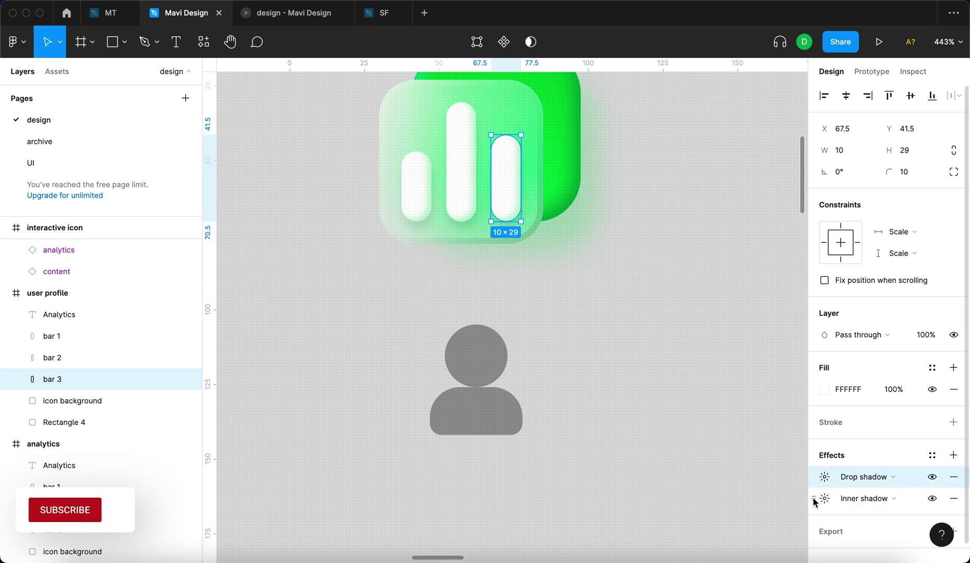
shift+click(813, 502)
key(super+c)
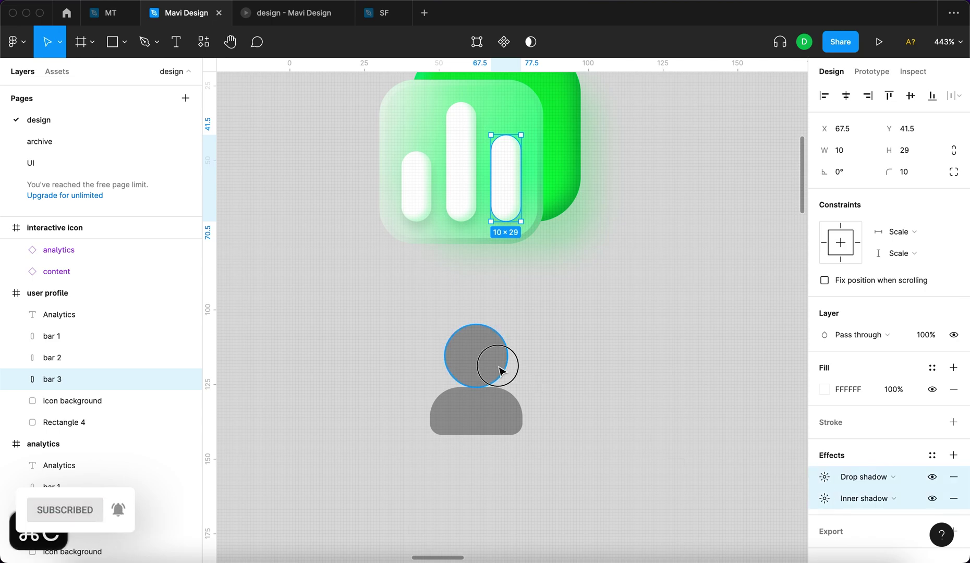
click(498, 370)
key(super+v)
click(493, 417)
key(super+v)
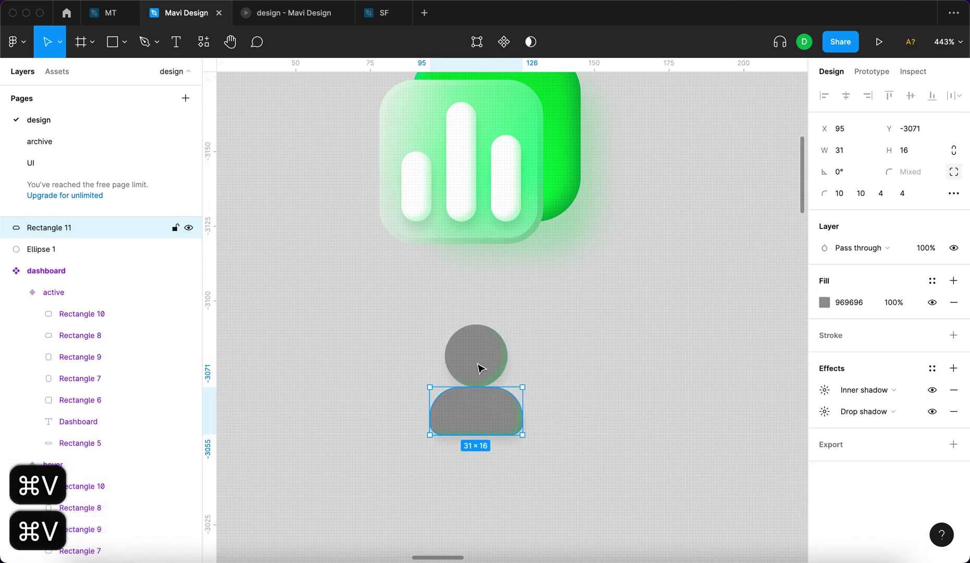
Change the fill of the head circle and body shape to white FFFFFF.
shift+click(480, 369)
click(824, 356)
drag(703, 350, 594, 196)
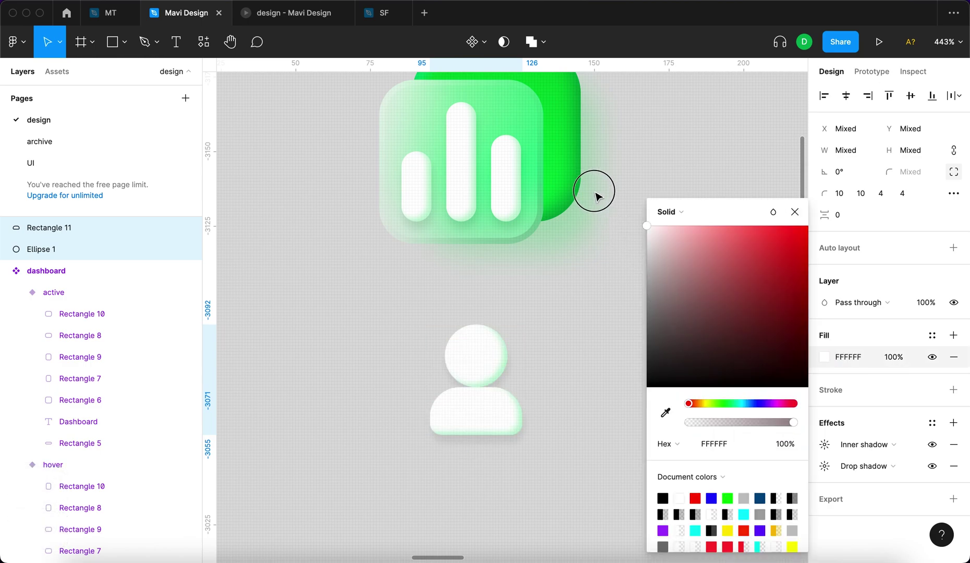
click(598, 447)
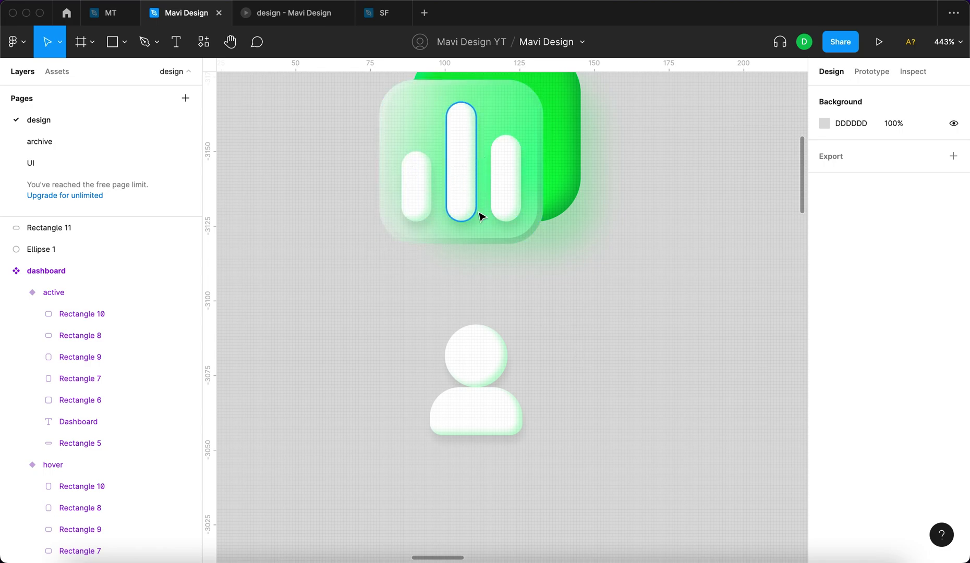
Cut the head circle and body shape from the canvas together.
click(486, 427)
shift+click(477, 365)
drag(494, 419, 542, 369)
scroll(526, 320, up, 2)
key(super+x)
Delete the three white bars from the user profile icon.
click(533, 219)
shift+click(500, 218)
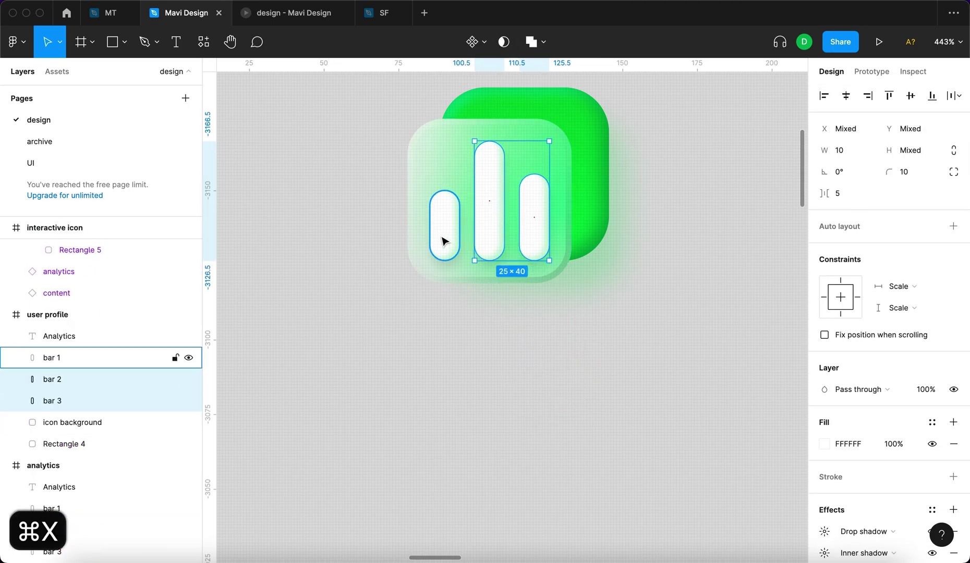
shift+click(448, 235)
key(BackSpace)
Paste the head and body shapes into the user profile icon and centre them horizontally on the front glass square.
click(468, 219)
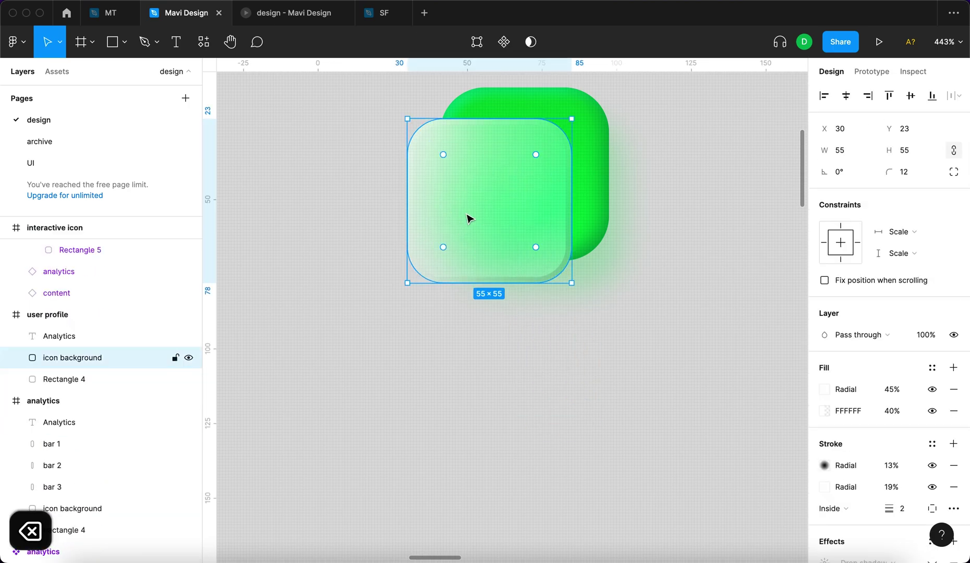
key(super+v)
drag(547, 351, 497, 236)
scroll(530, 238, up, 5)
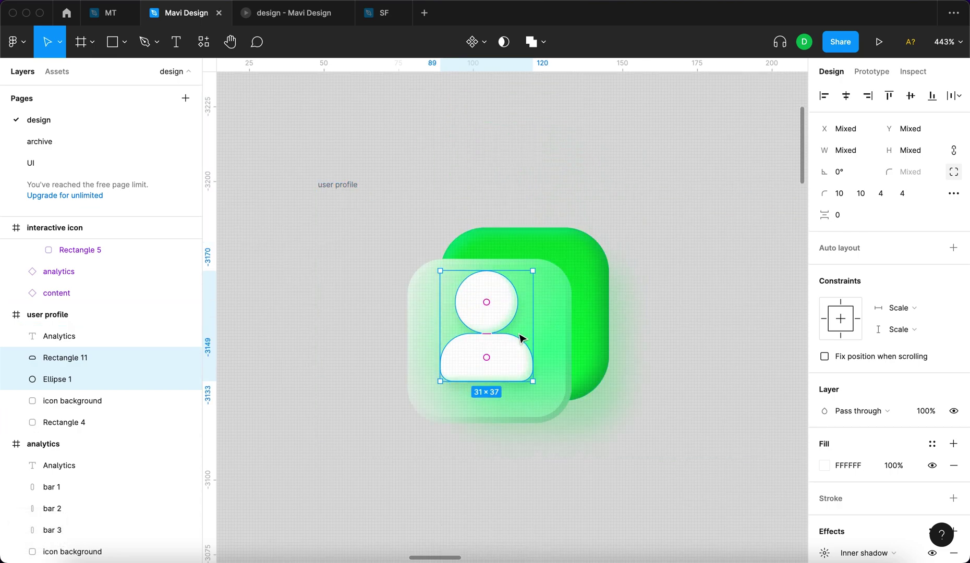
scroll(513, 349, down, 3)
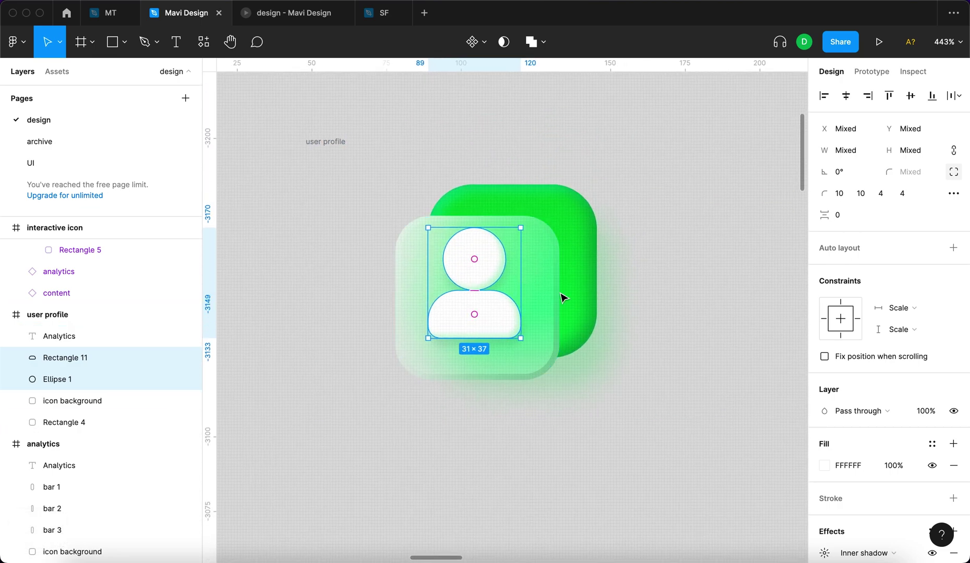
drag(497, 326, 497, 329)
Nudge the head circle up to Y 30, leaving a gap of 2 above the body shape.
click(496, 328)
scroll(496, 328, up, 3)
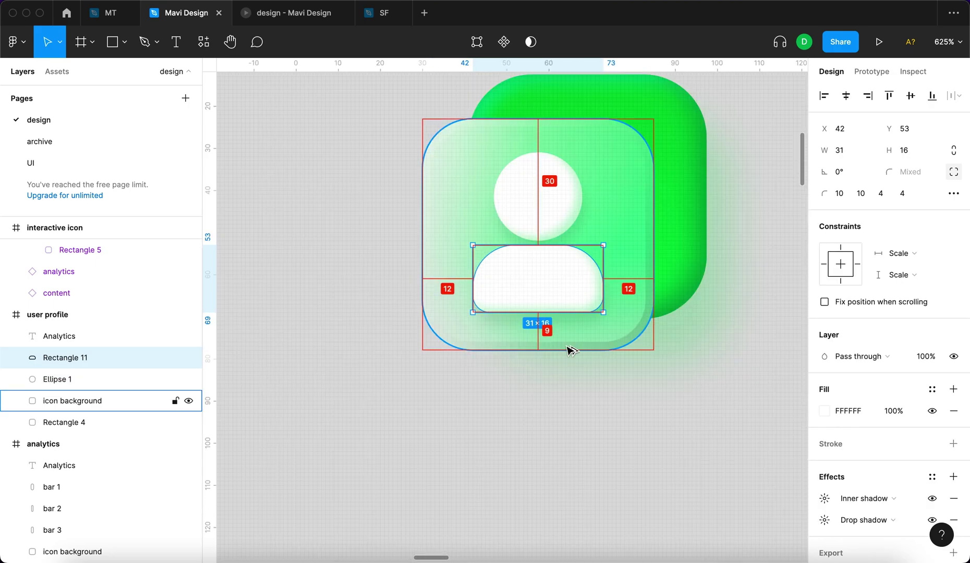
click(529, 223)
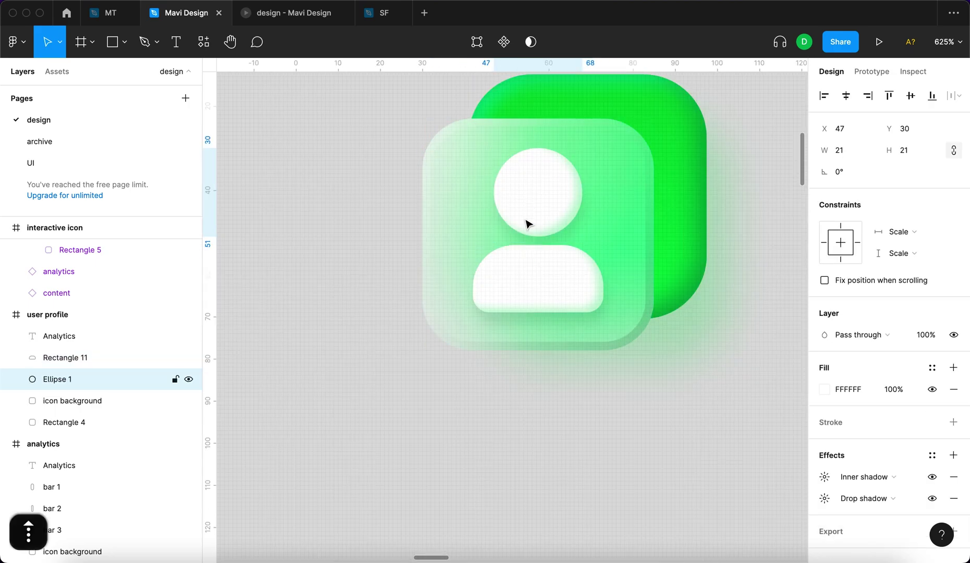
scroll(584, 331, down, 3)
scroll(584, 331, up, 5)
click(568, 331)
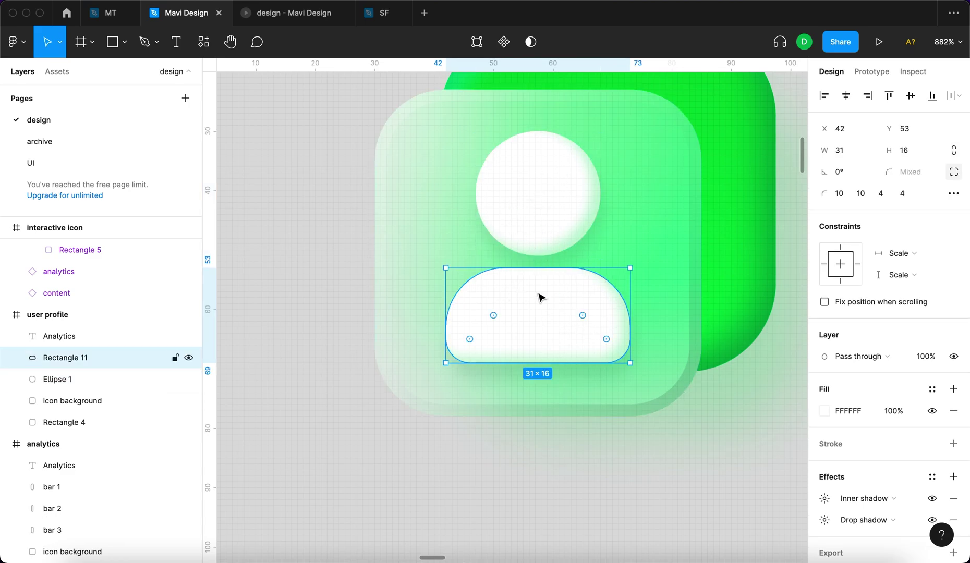
scroll(539, 293, down, 3)
scroll(545, 256, up, 1)
key(Escape)
scroll(560, 327, down, 1)
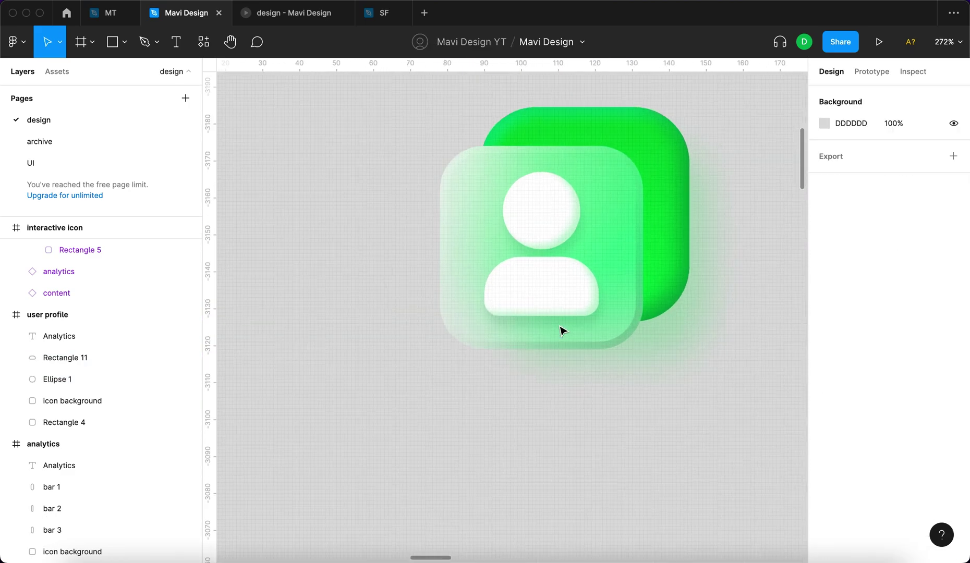
Try smaller and larger vertical gaps between the head circle and the body shape.
click(539, 219)
click(511, 402)
scroll(511, 402, down, 3)
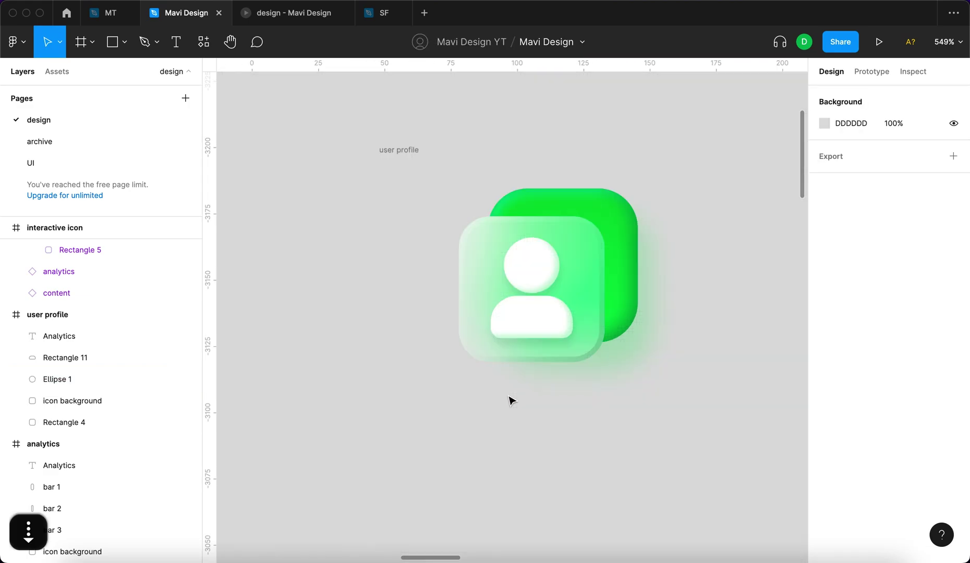
scroll(511, 400, down, 5)
scroll(511, 375, up, 3)
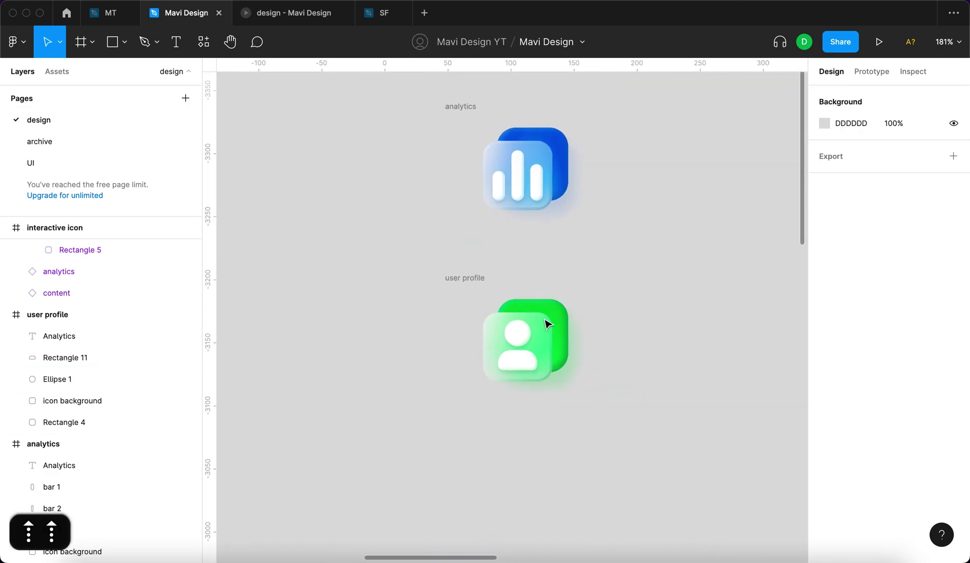
scroll(546, 325, up, 3)
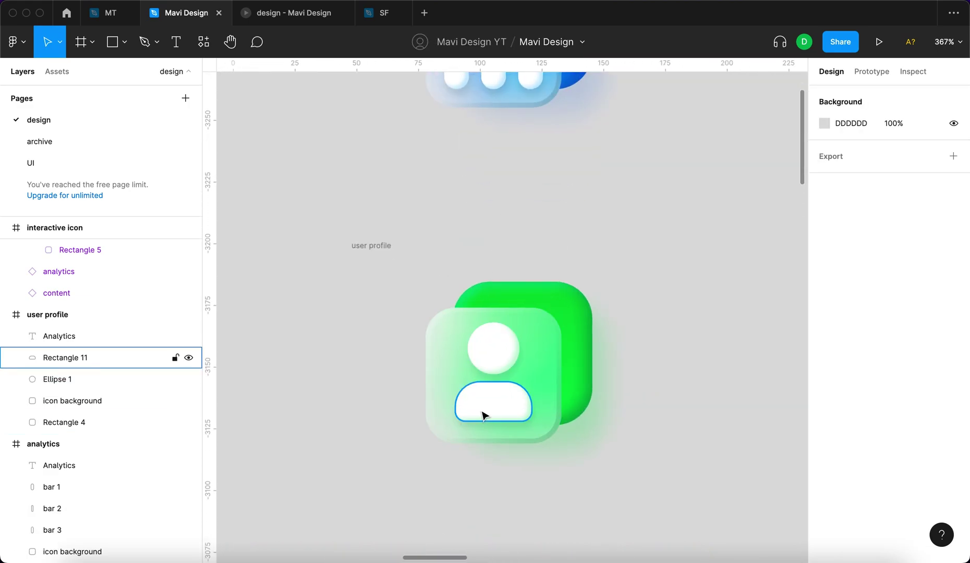
click(485, 373)
click(582, 497)
scroll(584, 502, down, 3)
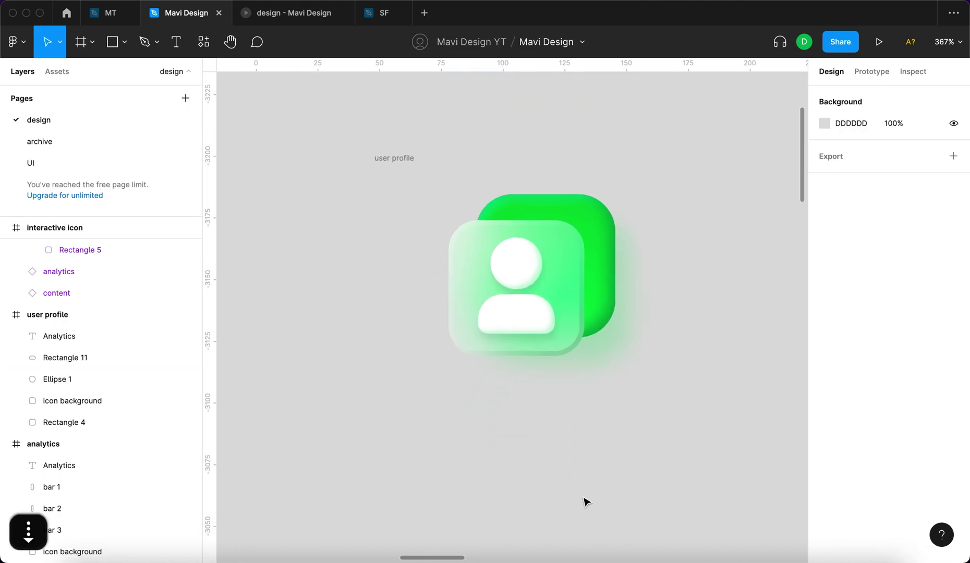
Measure the margins between the person symbol and the edges of the front glass square.
click(546, 331)
click(543, 391)
scroll(543, 390, down, 5)
scroll(548, 384, up, 5)
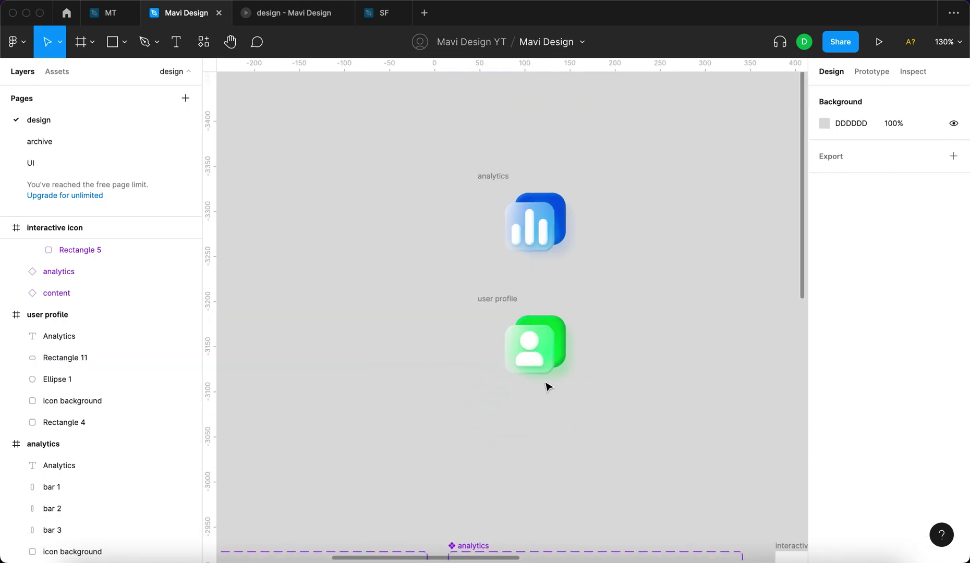
click(521, 331)
scroll(503, 290, up, 2)
shift+click(504, 286)
key(alt)
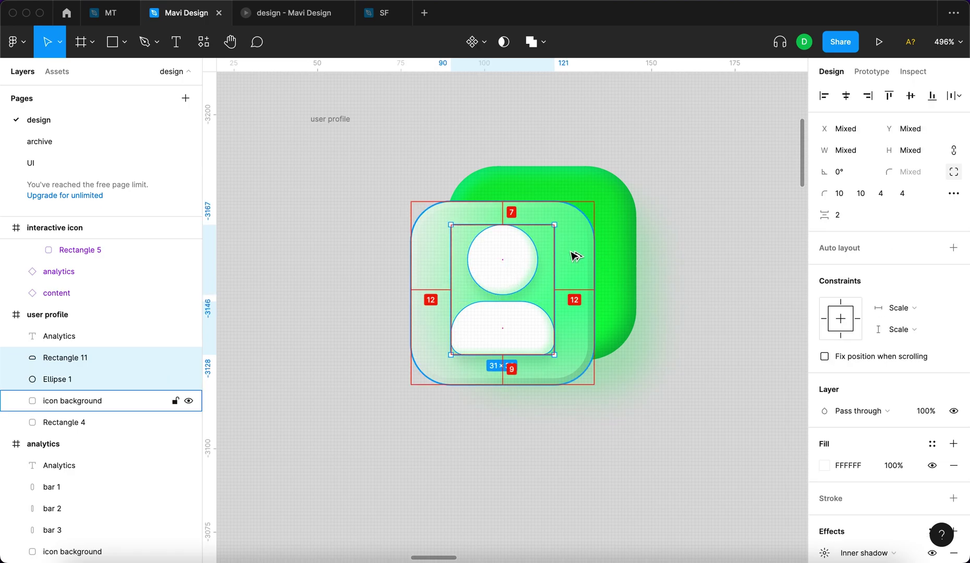
click(601, 448)
scroll(589, 438, down, 5)
scroll(601, 448, up, 3)
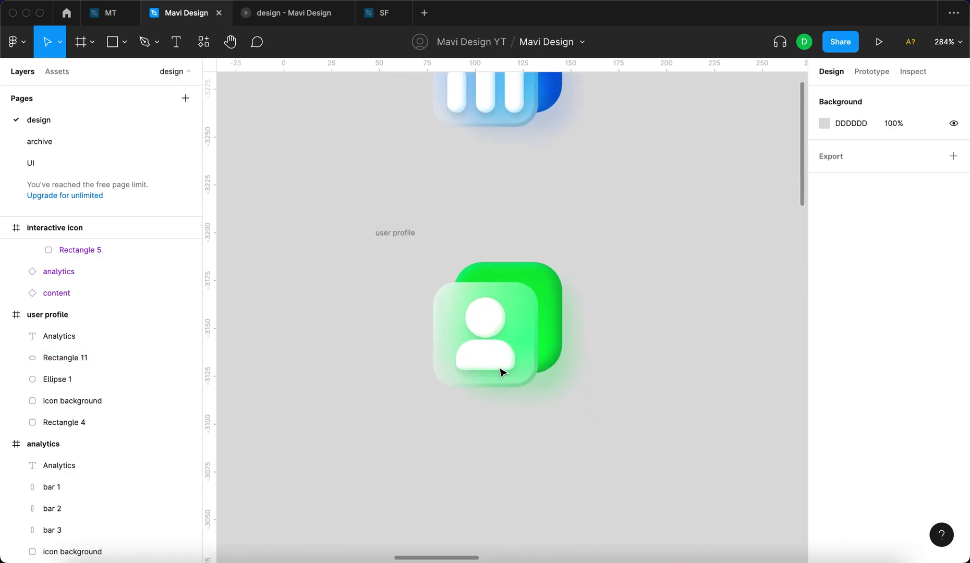
Compare the user profile icon with the analytics icon and examine the gap between the head and body shapes.
click(493, 365)
shift+click(486, 331)
scroll(458, 361, down, 4)
click(464, 421)
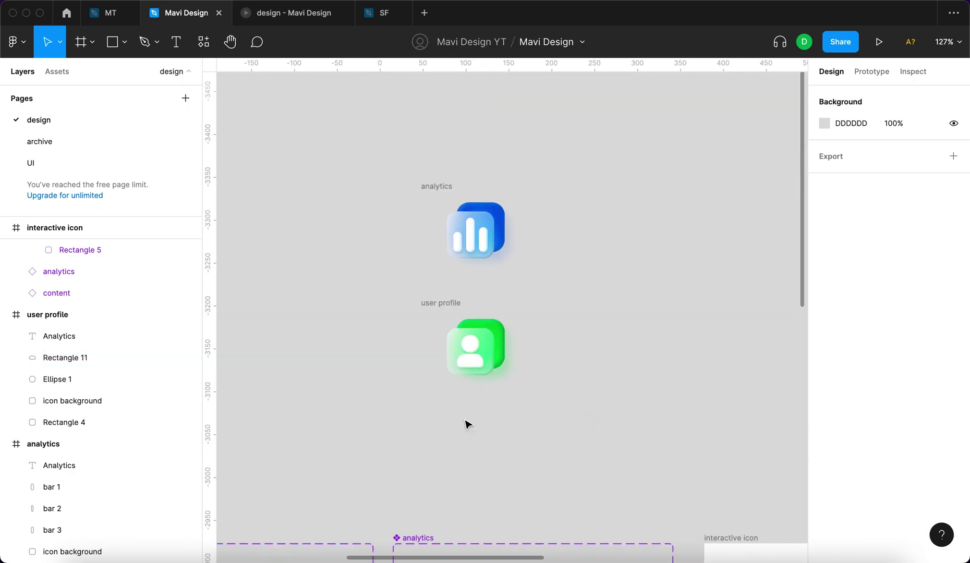
click(463, 364)
scroll(469, 362, up, 5)
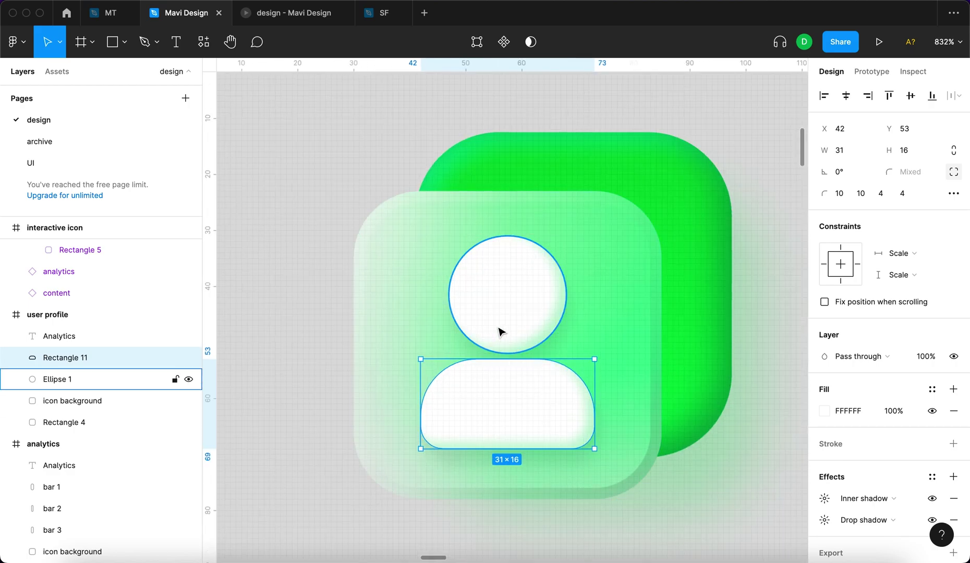
Raise the opacity of the white inner shadow on the green back square of the user profile icon.
scroll(497, 331, down, 5)
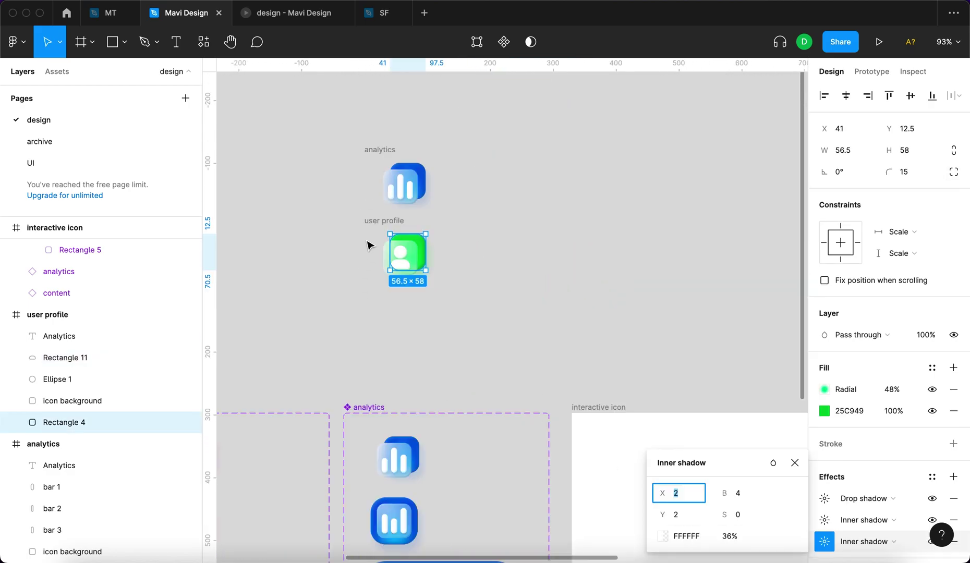
scroll(372, 240, up, 4)
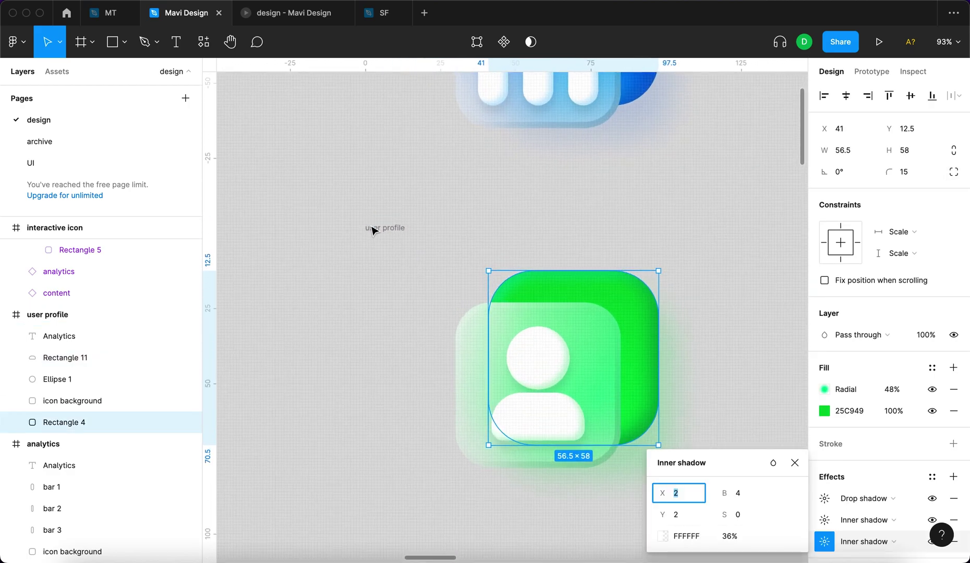
key(shift+Up)
key(shift+Up)
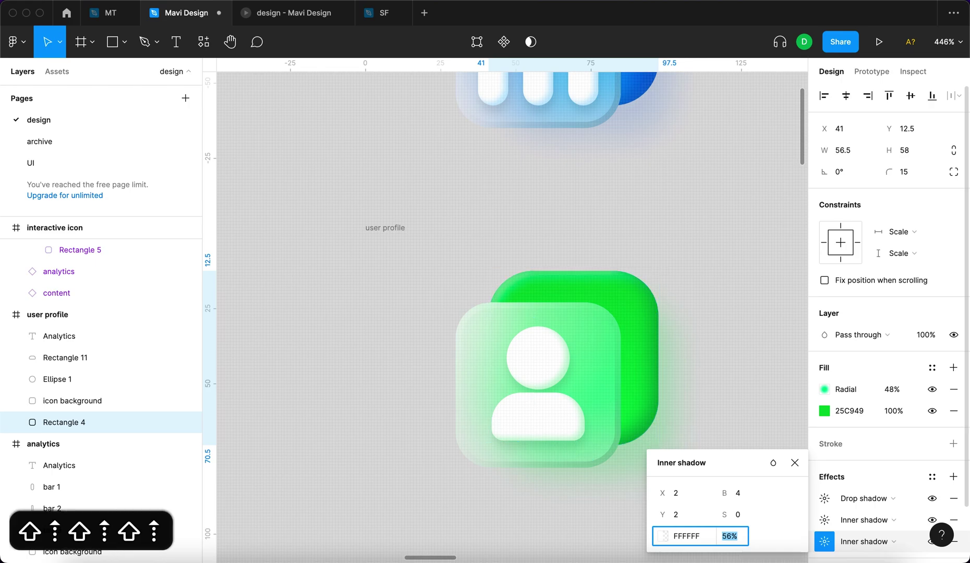
key(shift+Up)
key(shift+Down)
key(shift+Down)
key(shift+Up)
key(Down)
key(Down)
key(Down)
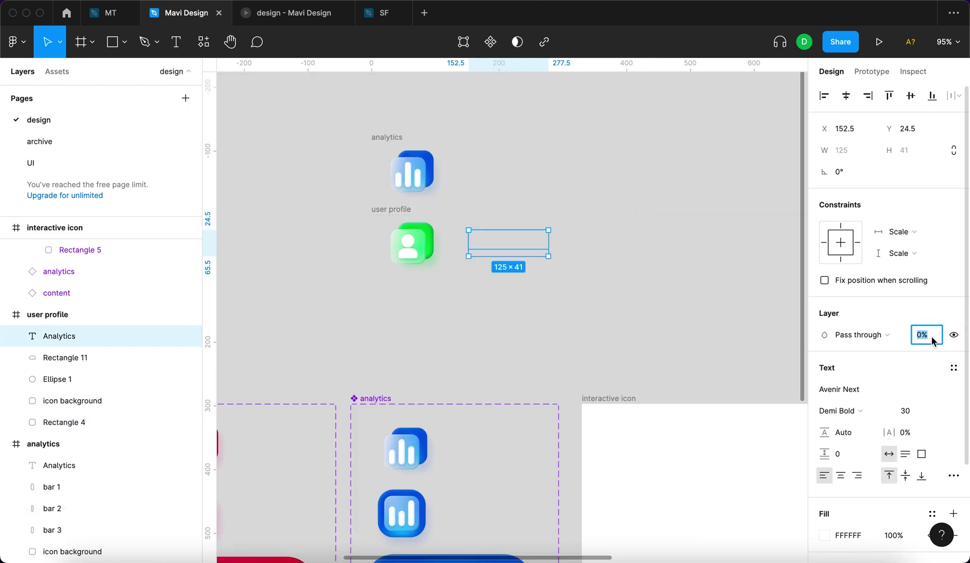
Set the opacity of the hidden Analytics label in the user profile frame to 100%.
key(shift+Up)
key(shift+Up)
key(shift+Up)
key(shift+Up)
key(shift+Up)
key(shift+Up)
key(shift+Up)
key(shift+Up)
key(shift+Up)
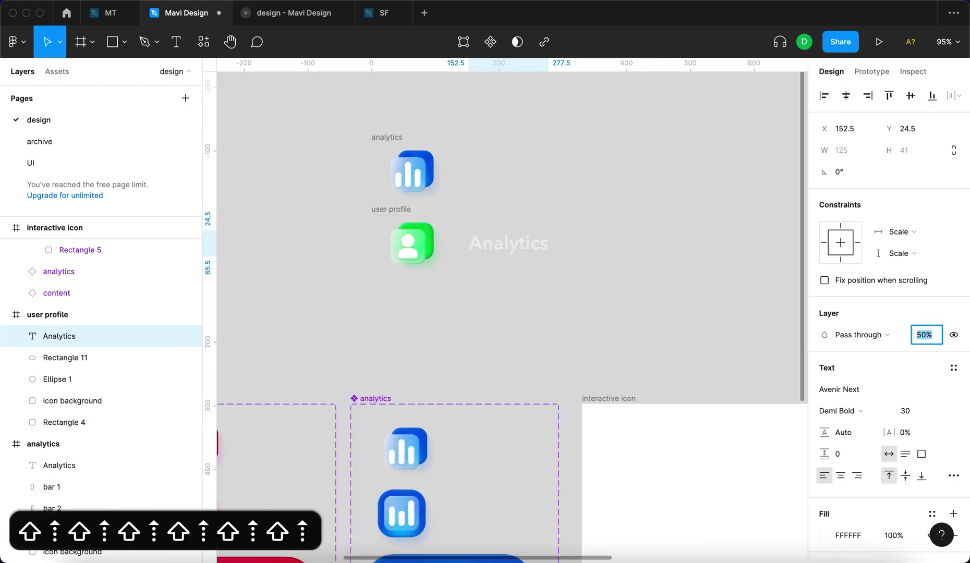
key(shift+Up)
key(shift+Up)
key(shift+Up)
key(Return)
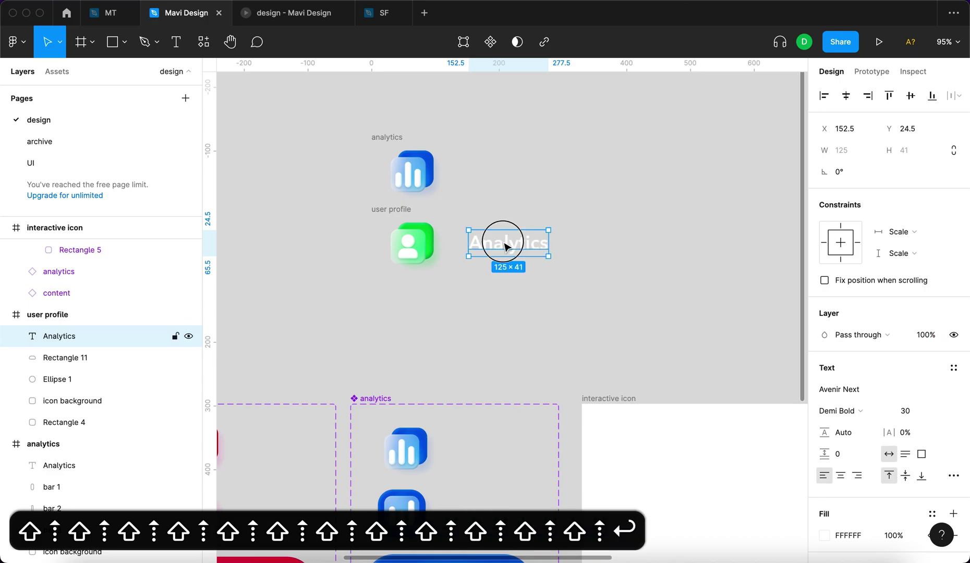
Change the label text in the user profile frame to "Profile".
double_click(505, 245)
text(Profile)
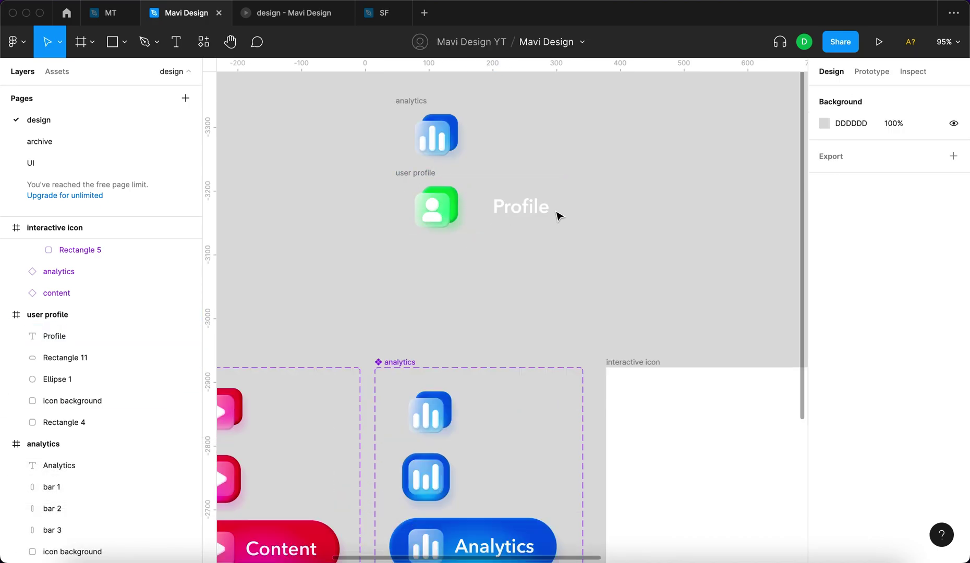
click(513, 206)
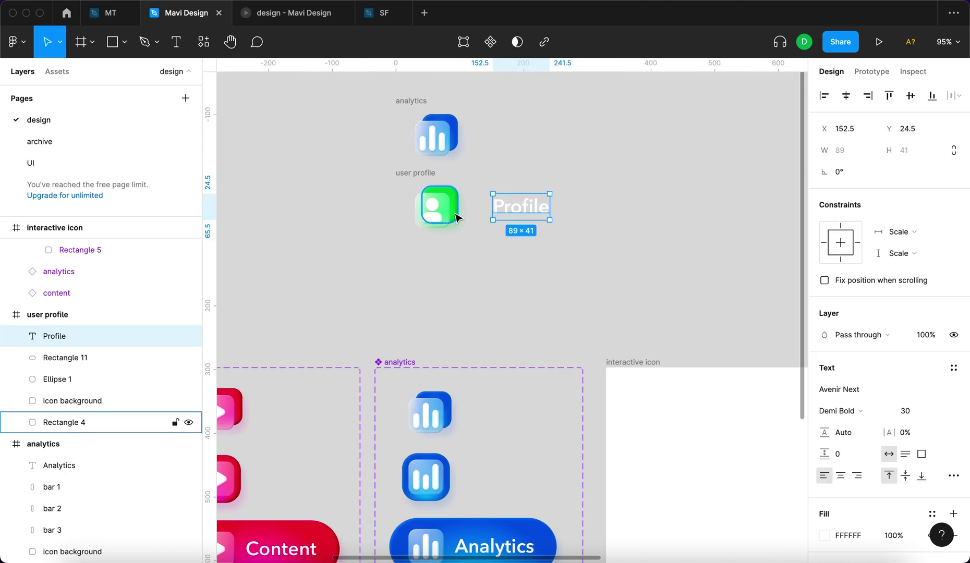
click(489, 284)
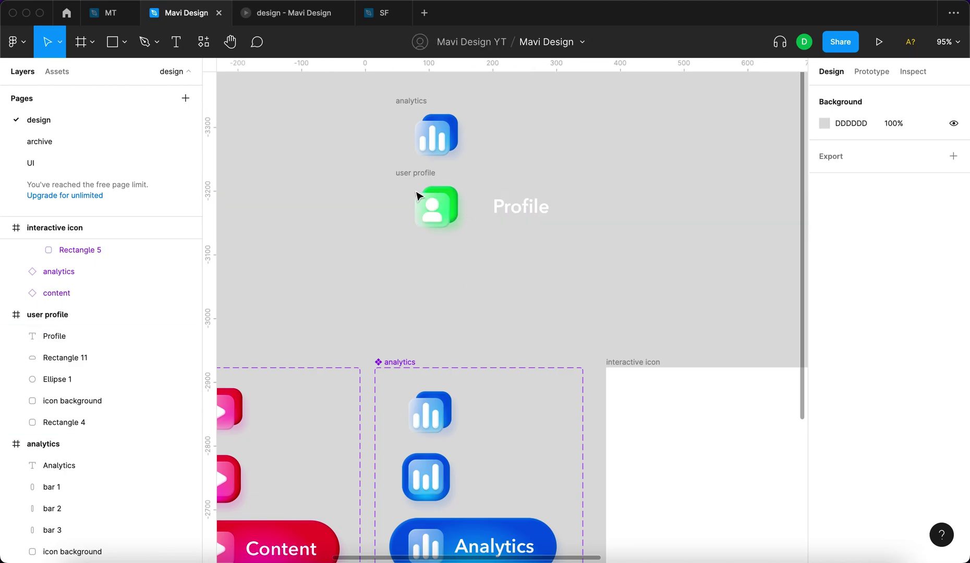
Move the analytics and user profile frames higher on the canvas and delete the loose analytics frame.
drag(414, 173, 425, 176)
drag(403, 124, 445, 83)
click(428, 242)
drag(436, 246, 449, 182)
scroll(449, 182, up, 2)
click(459, 115)
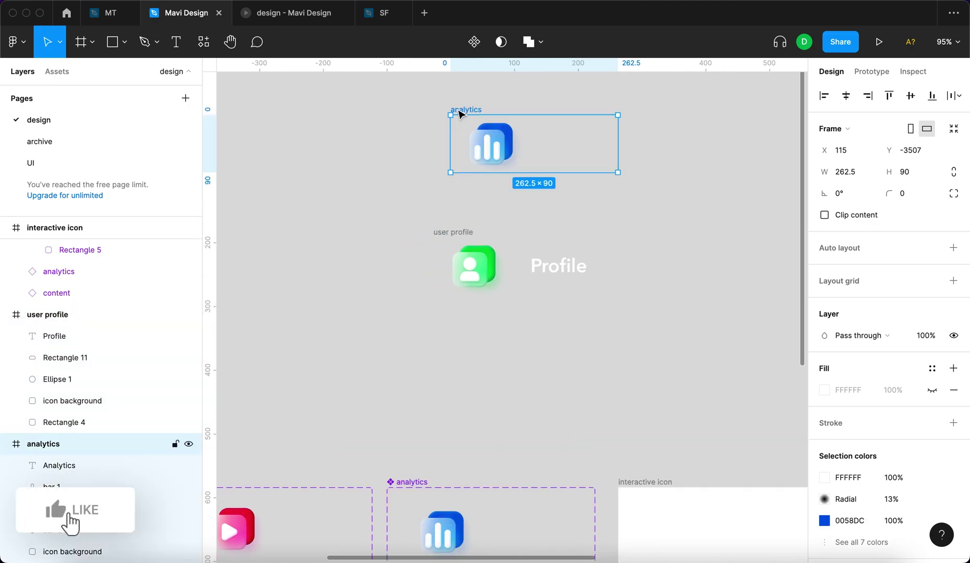
key(BackSpace)
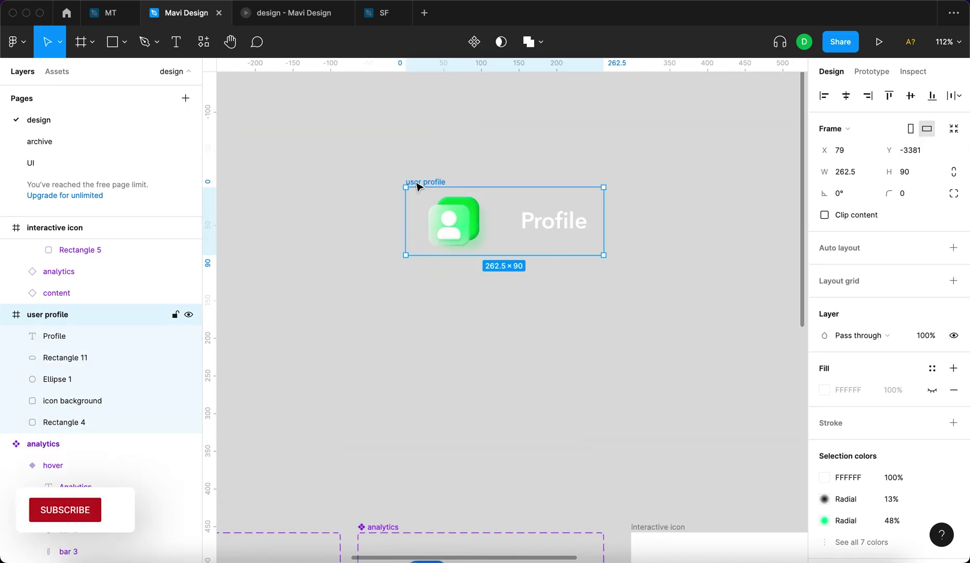
Move the user profile frame up to Y -3398, turn it into a component and add a second variant.
drag(417, 180, 419, 167)
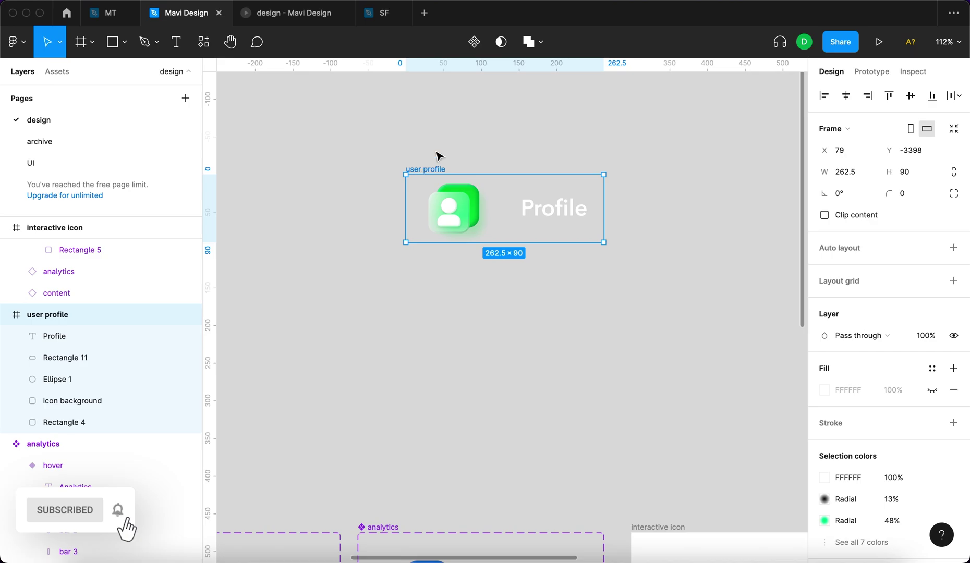
click(477, 51)
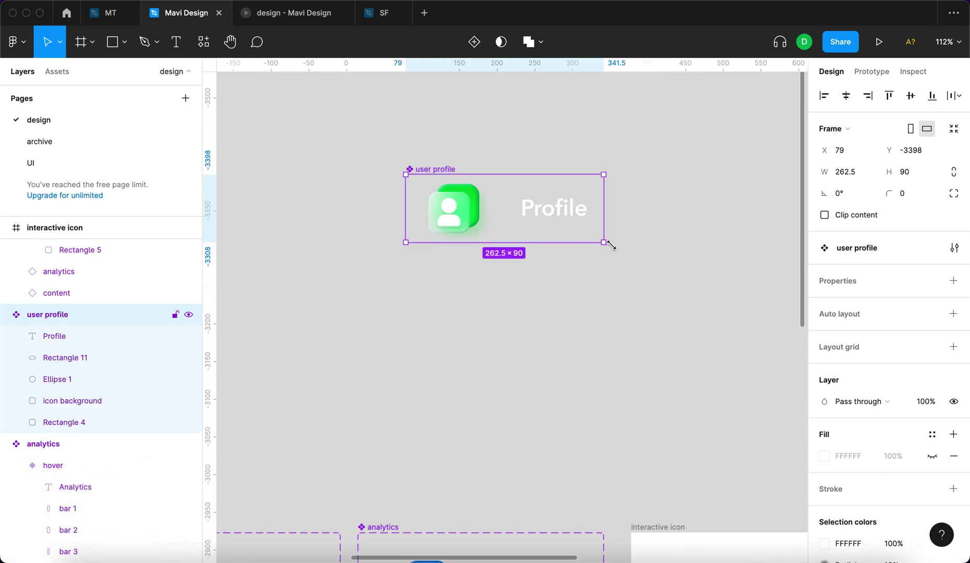
click(472, 44)
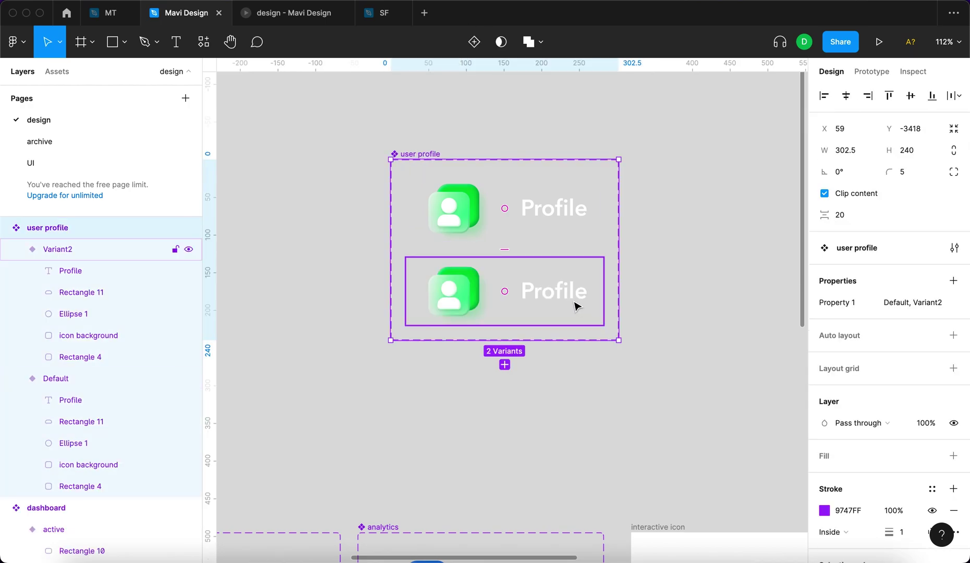
Stretch the green back square in the second variant to 263 × 90, starting at the frame's upper-left corner.
scroll(576, 306, down, 5)
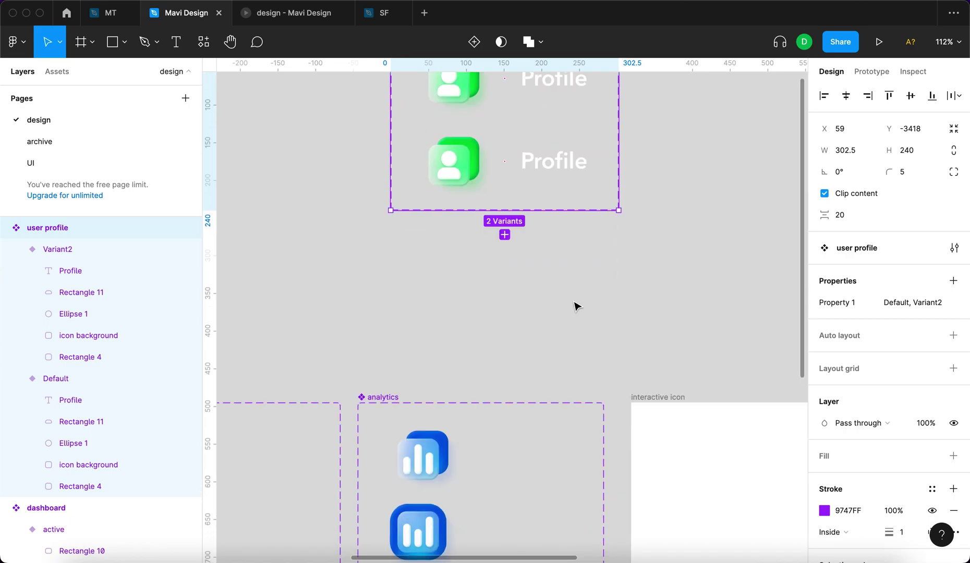
scroll(576, 306, up, 3)
click(472, 112)
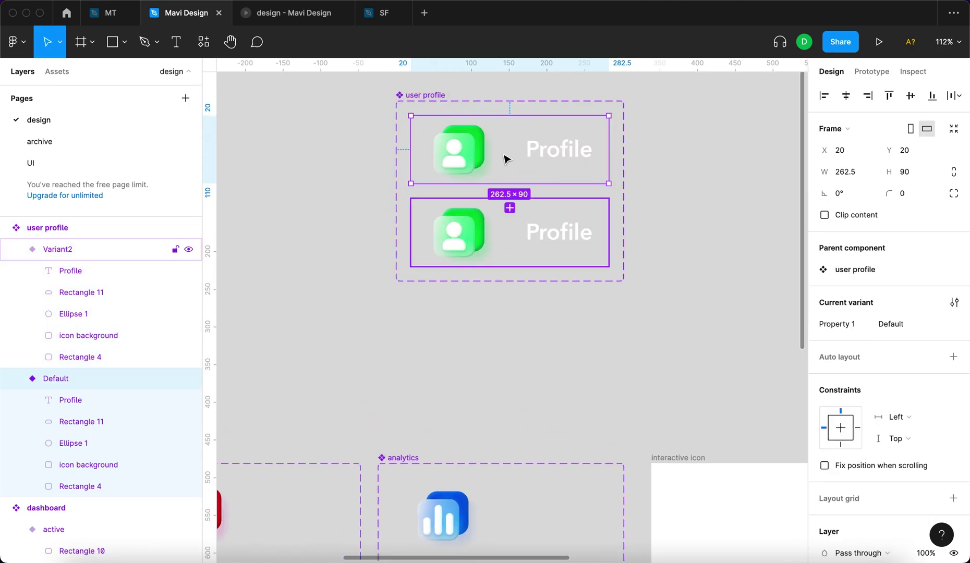
ctrl+scroll(449, 221, up, 5)
double_click(501, 210)
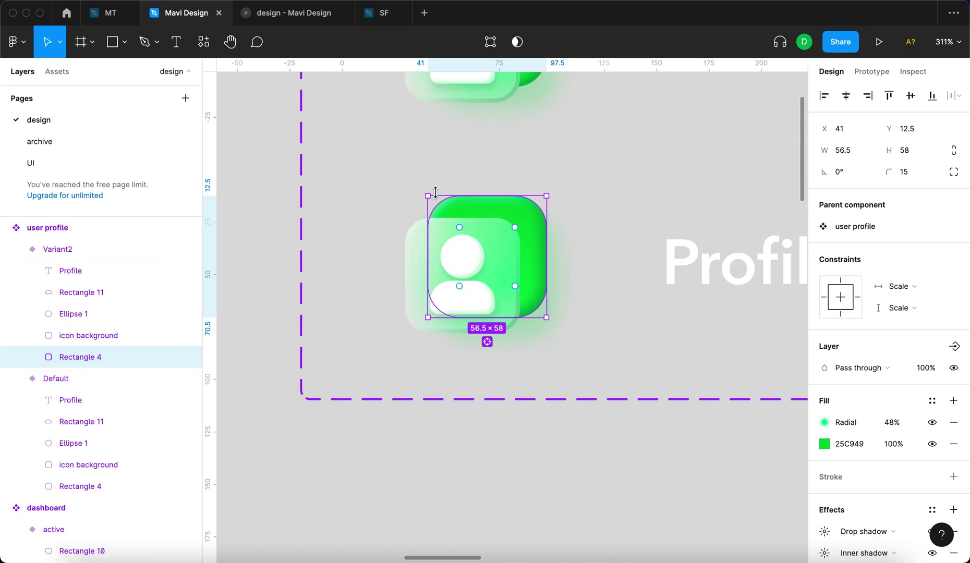
drag(428, 196, 342, 171)
scroll(495, 214, down, 2)
scroll(472, 233, right, 2)
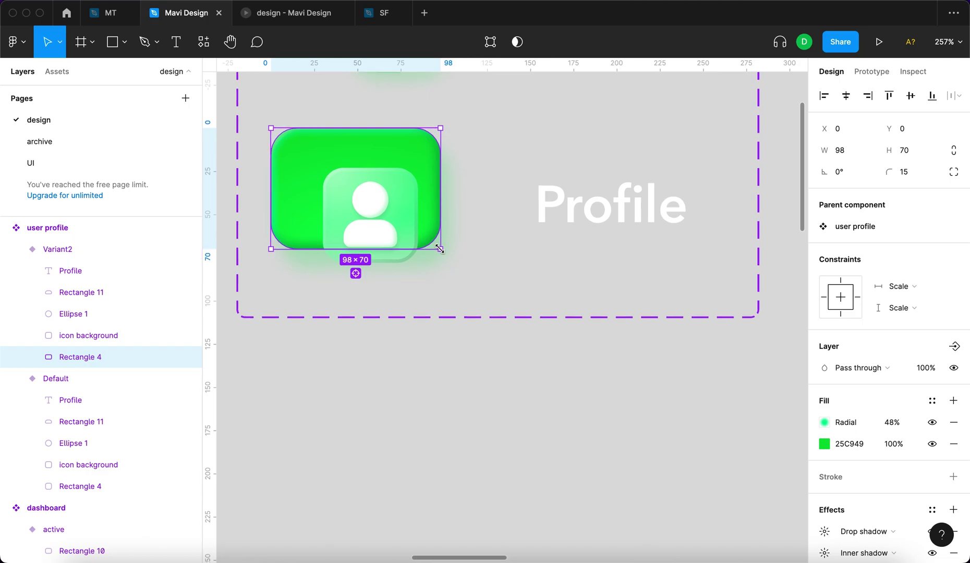
drag(440, 249, 692, 284)
key(Escape)
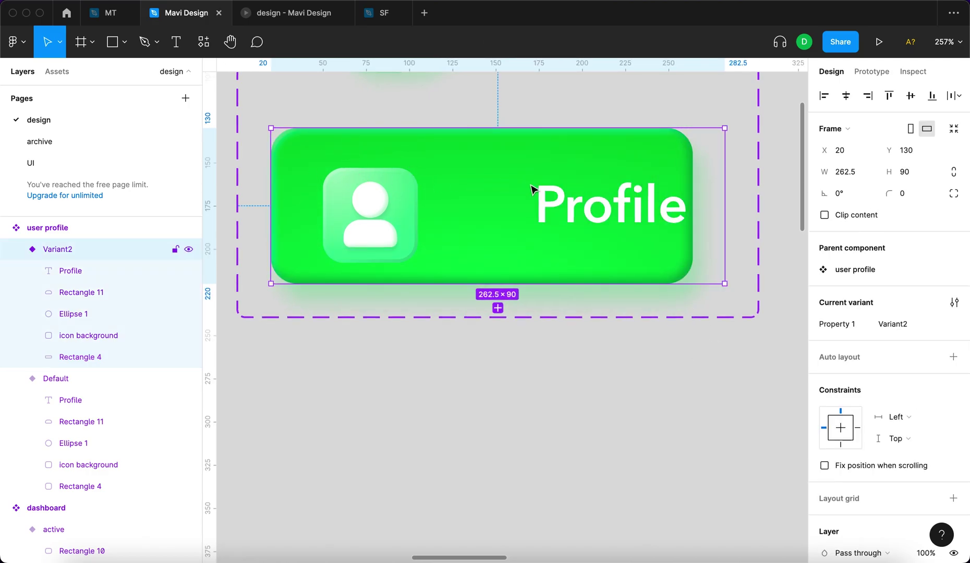
Set the radial fill's opacity on the second variant's wide green background to 74%.
click(509, 201)
scroll(705, 223, up, 2)
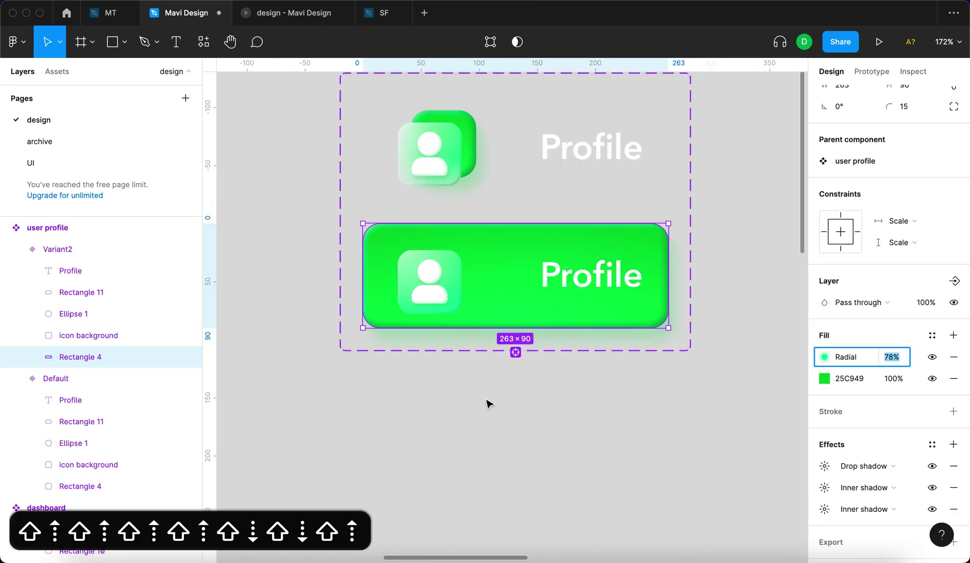
key(shift+Down)
key(shift+Up)
key(Down)
key(Down)
key(Down)
key(Return)
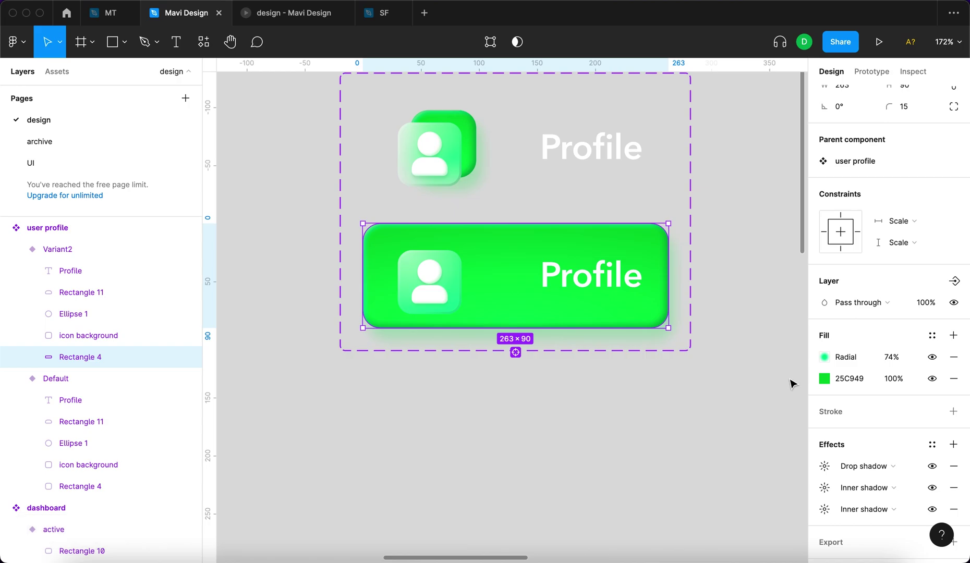
click(472, 153)
click(549, 383)
Measure the gap between the glass square and the label in the active variant of the analytics component.
scroll(549, 384, down, 2)
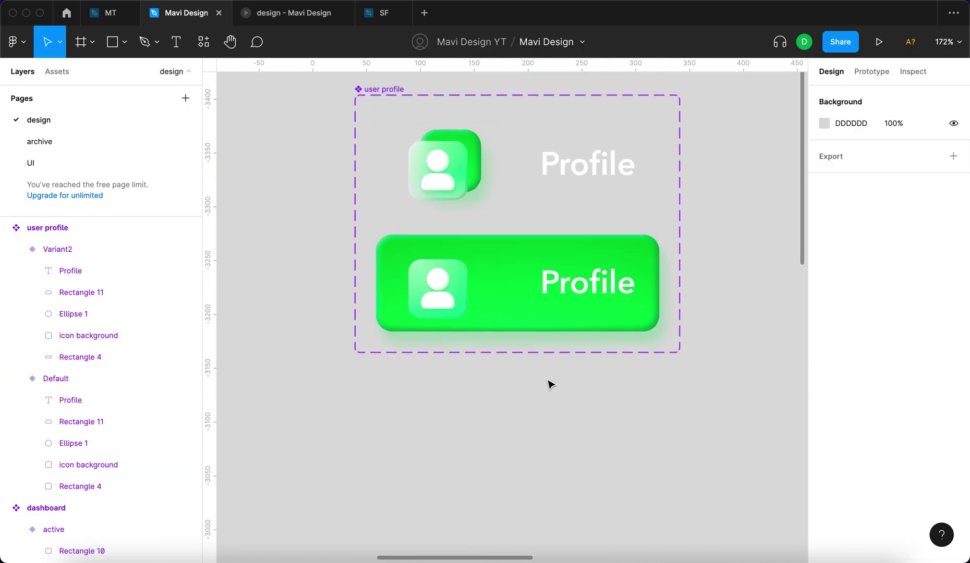
scroll(684, 278, up, 3)
scroll(686, 281, down, 5)
scroll(647, 429, up, 3)
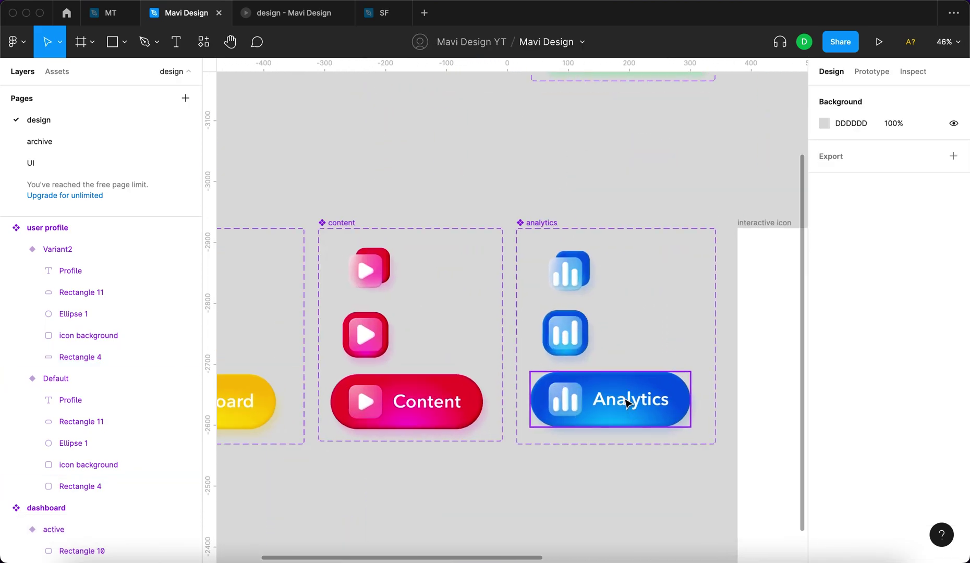
super+click(626, 401)
scroll(624, 404, up, 4)
scroll(620, 410, up, 2)
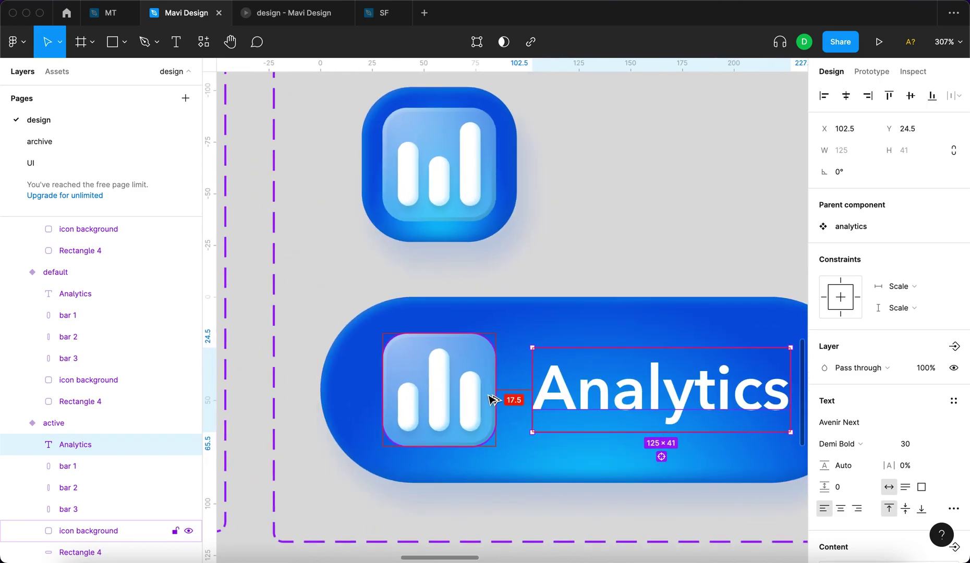
scroll(535, 346, down, 10)
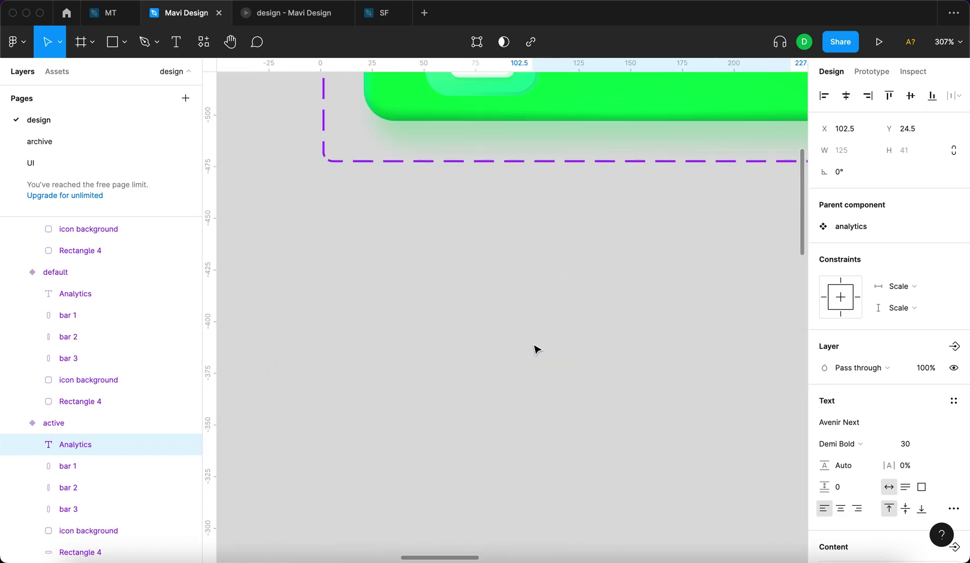
Place the second variant's Profile label 17.5 to the right of the glass square, at X 102.5.
scroll(535, 346, up, 4)
click(651, 263)
drag(652, 263, 576, 263)
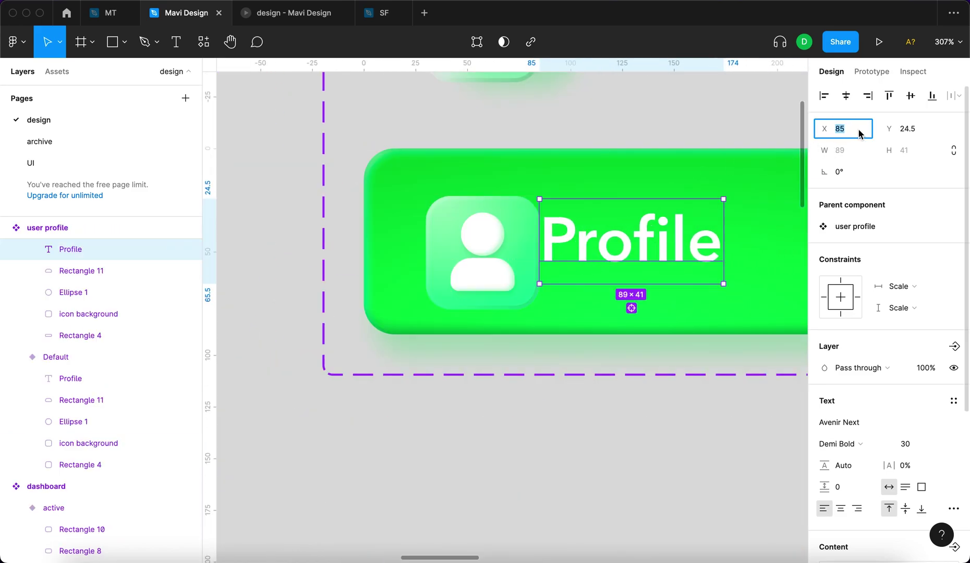
text(+)
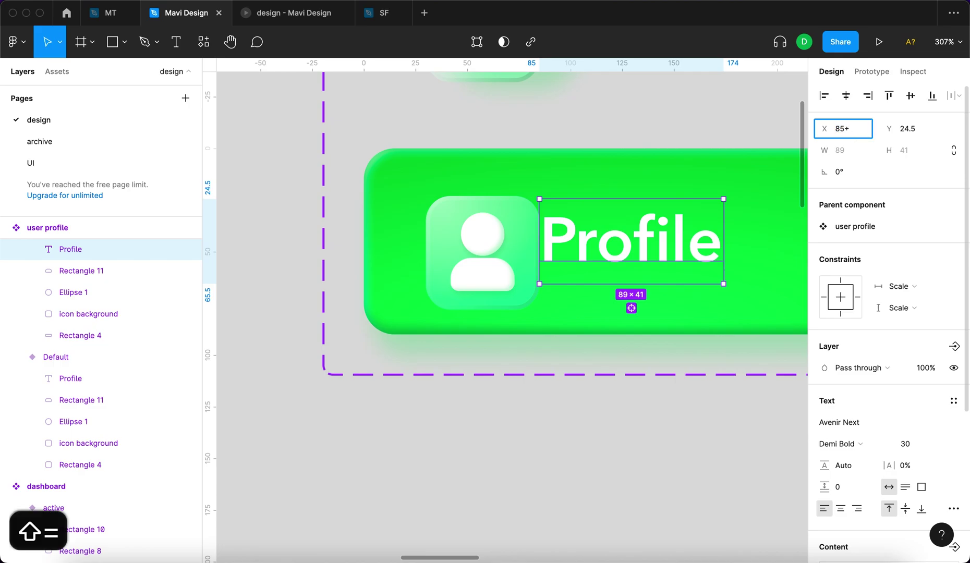
text(17.5)
key(Return)
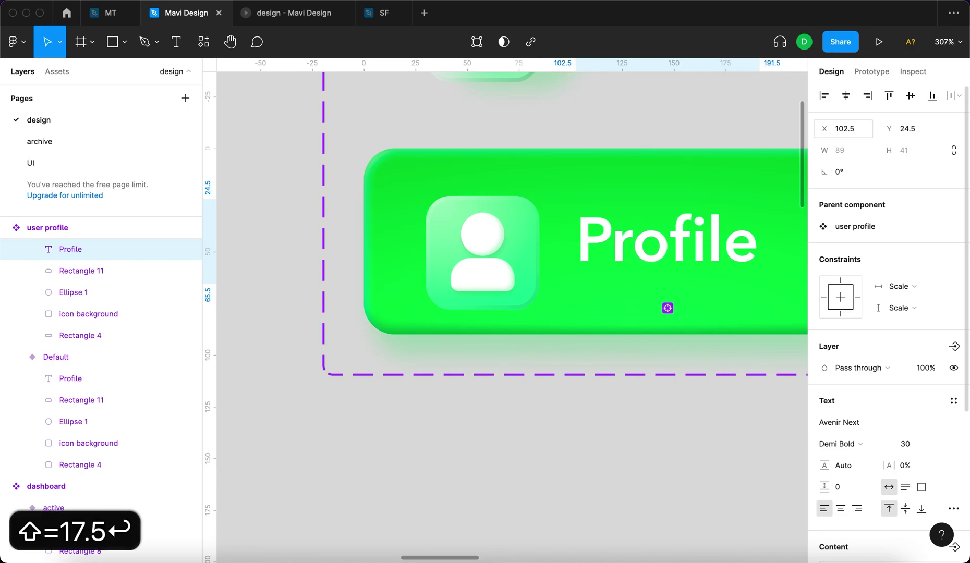
Move the second variant's glass square and person symbol up together until vertically centred on the green background.
click(507, 257)
scroll(507, 258, up, 5)
shift+click(490, 282)
shift+click(480, 229)
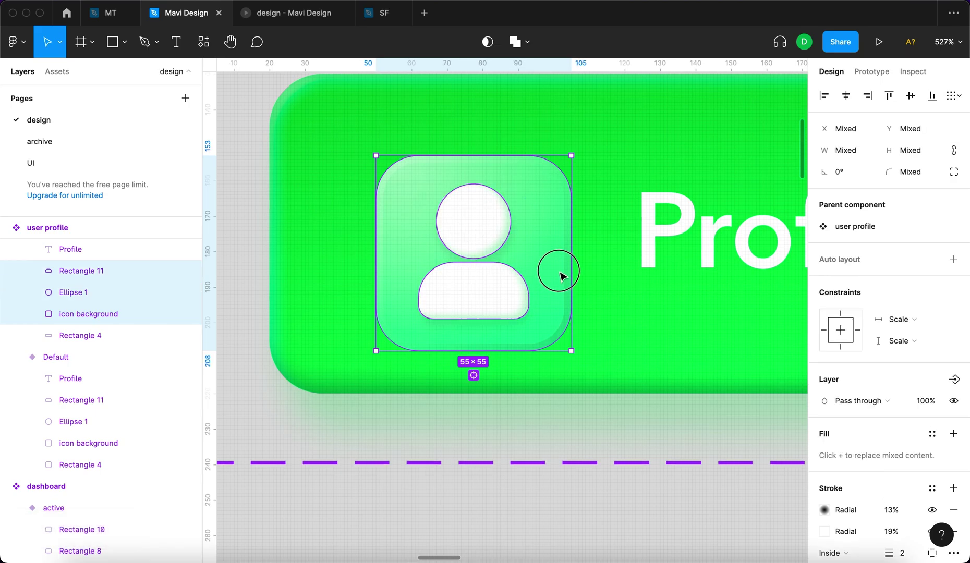
key(Up)
key(Up)
key(Up)
key(Up)
key(Up)
key(Up)
drag(562, 260, 562, 263)
Measure the spacing between the label and the background's edge in the wide Profile variant and the active Analytics variant.
scroll(562, 263, down, 5)
click(600, 241)
key(alt)
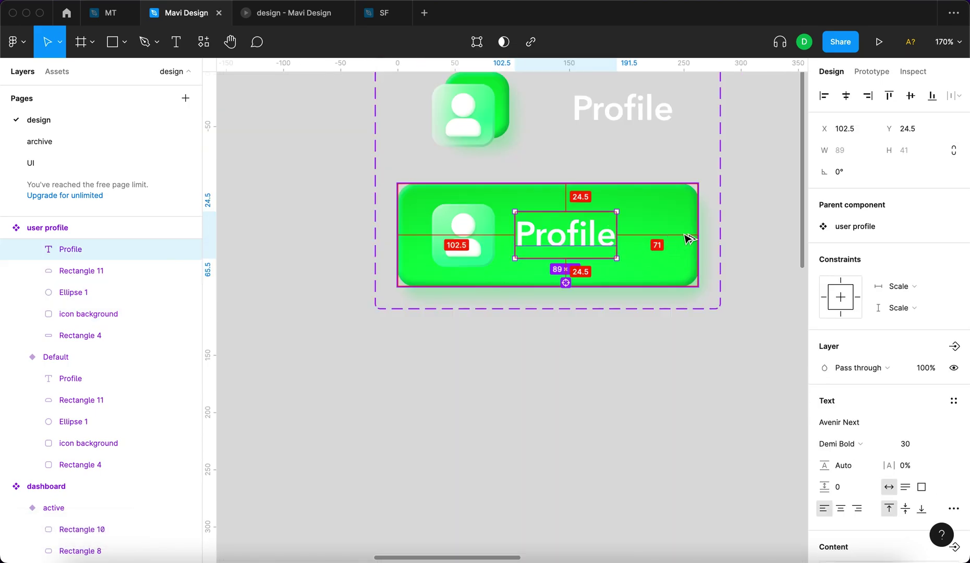
scroll(686, 258, down, 10)
scroll(686, 258, down, 7)
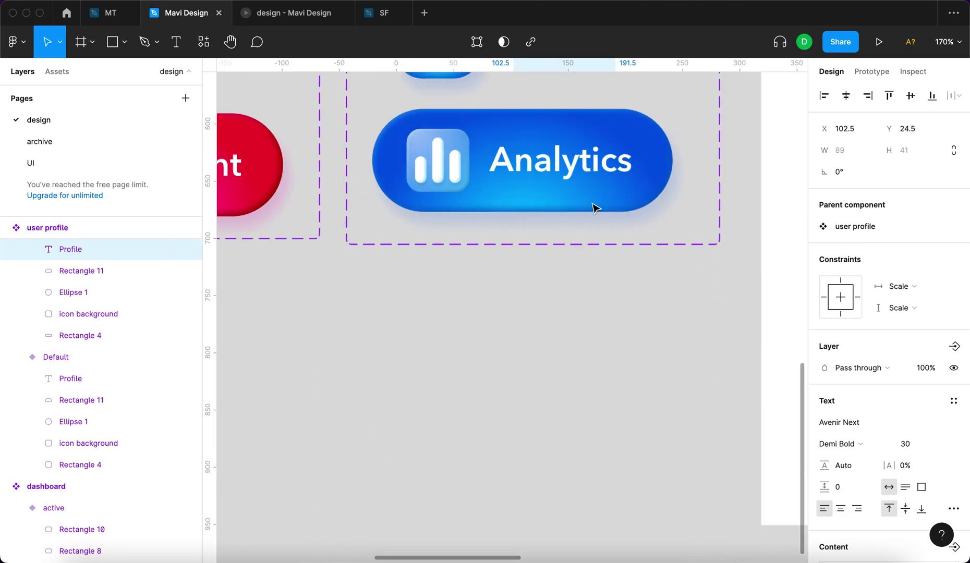
super+click(595, 167)
key(alt)
scroll(662, 174, up, 10)
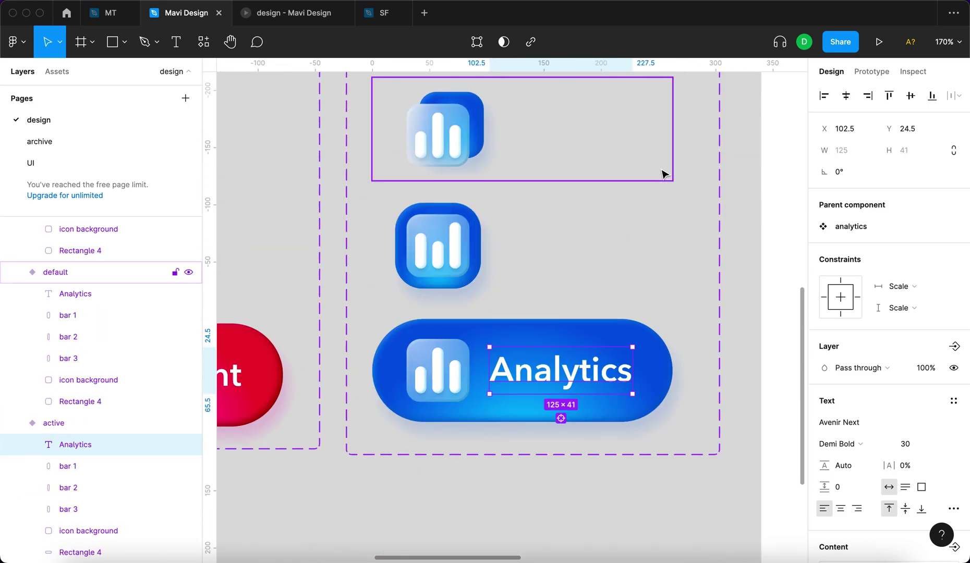
Narrow the second variant's green background to a width of 226.5.
click(656, 189)
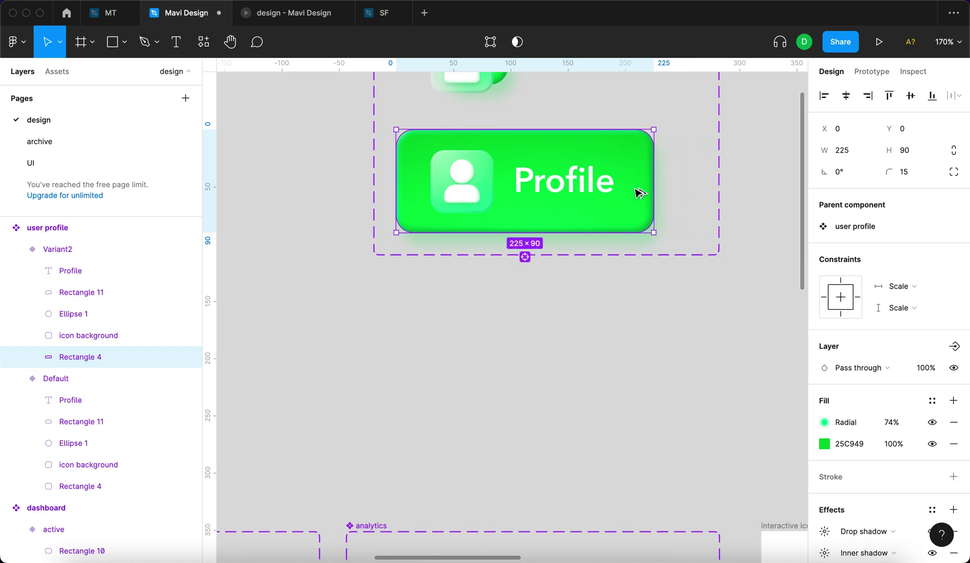
drag(675, 189, 655, 189)
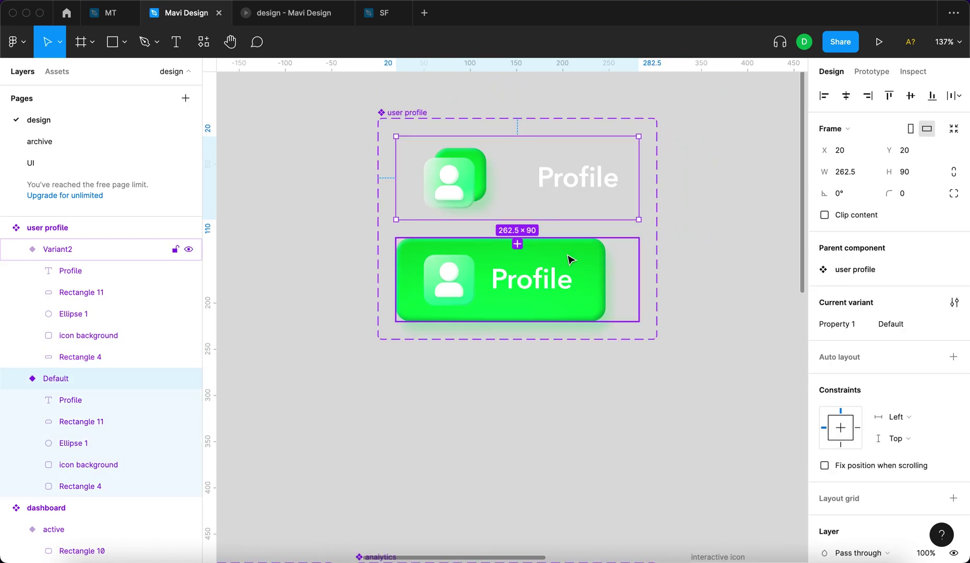
super+click(569, 260)
Set the corner radius of the second variant's green background to 45.
click(911, 175)
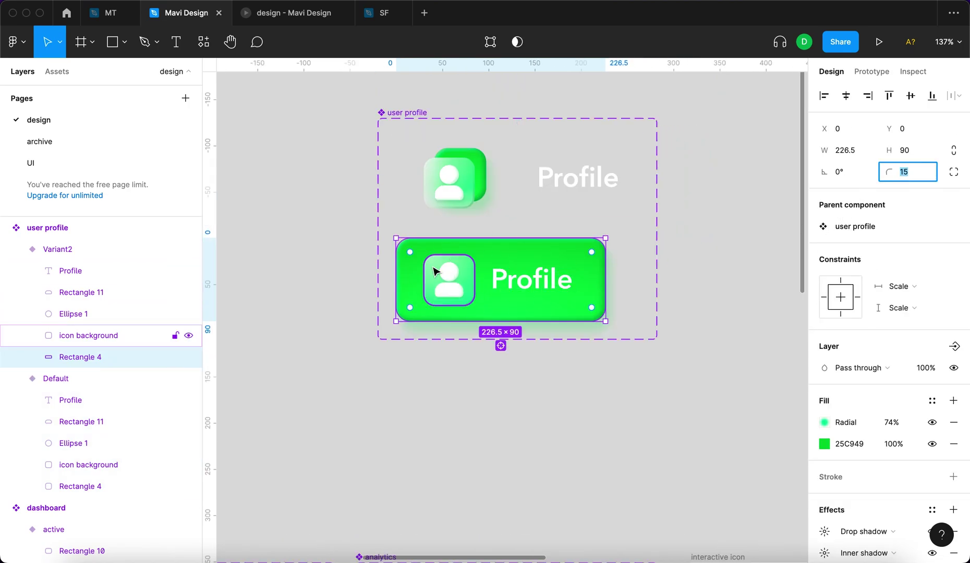
text(45)
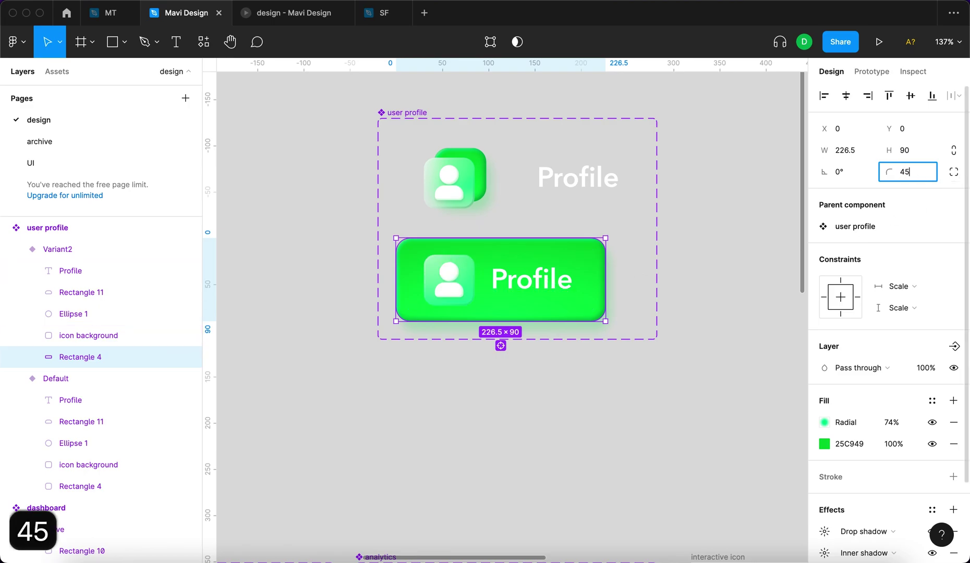
key(Return)
click(651, 396)
Darken the shared 25C949 solid colour slightly on the green backgrounds of both user profile variants.
scroll(450, 381, down, 5)
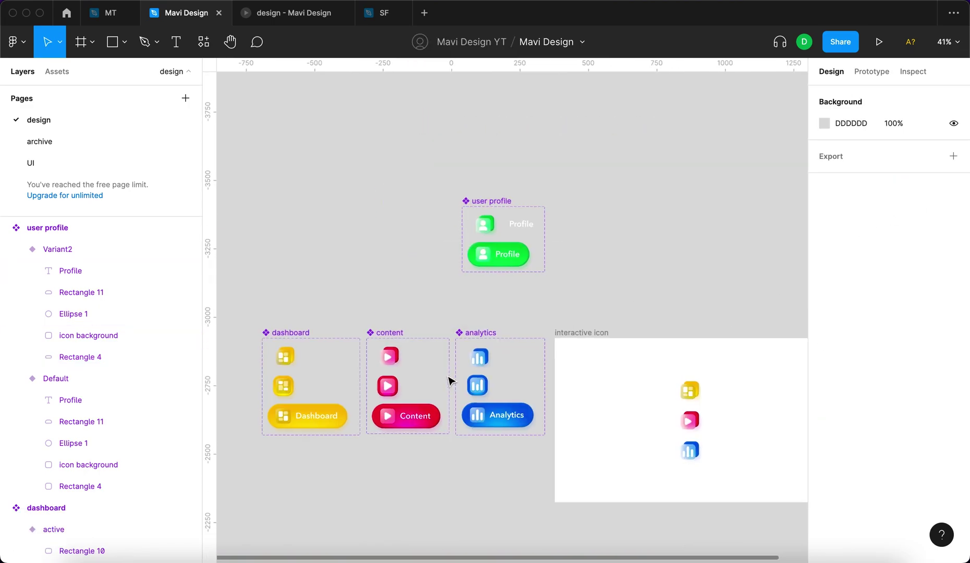
scroll(447, 378, left, 3)
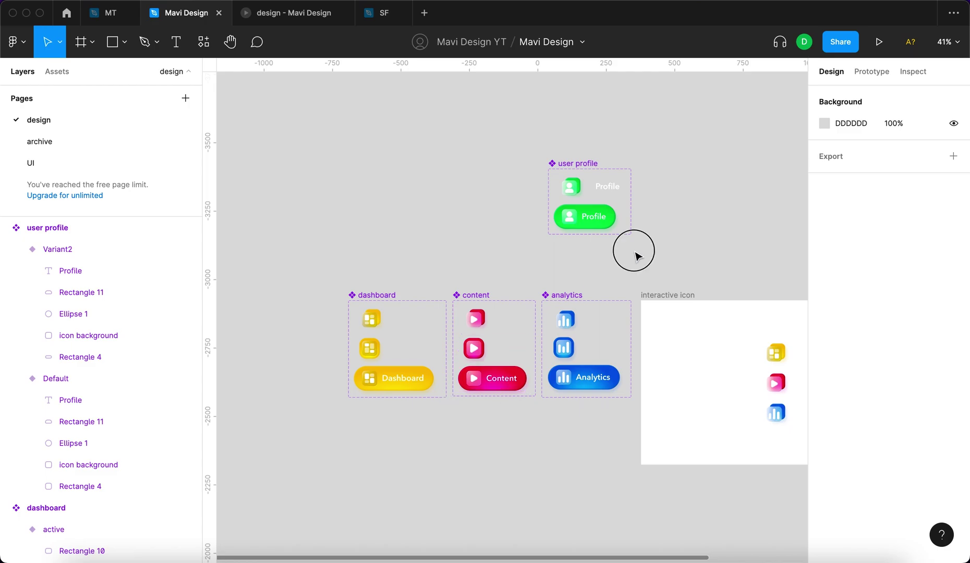
scroll(591, 225, up, 5)
scroll(625, 209, up, 2)
super+click(477, 133)
shift+super+click(595, 238)
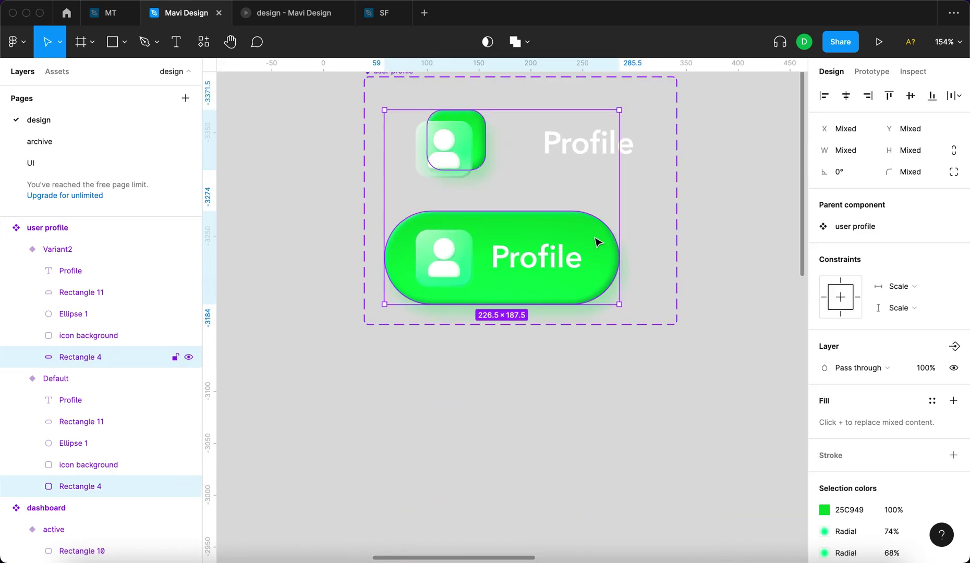
scroll(886, 313, down, 4)
click(824, 339)
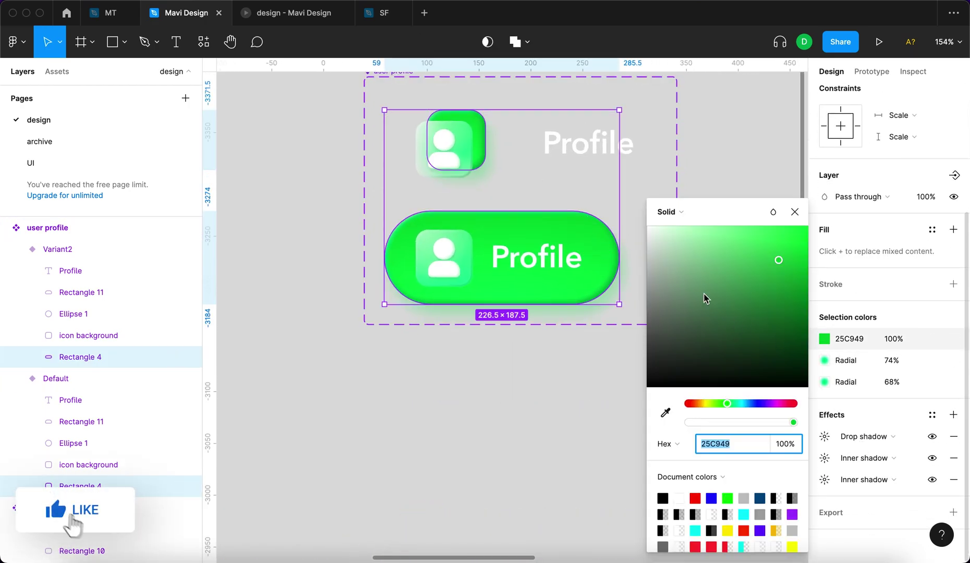
drag(778, 260, 787, 275)
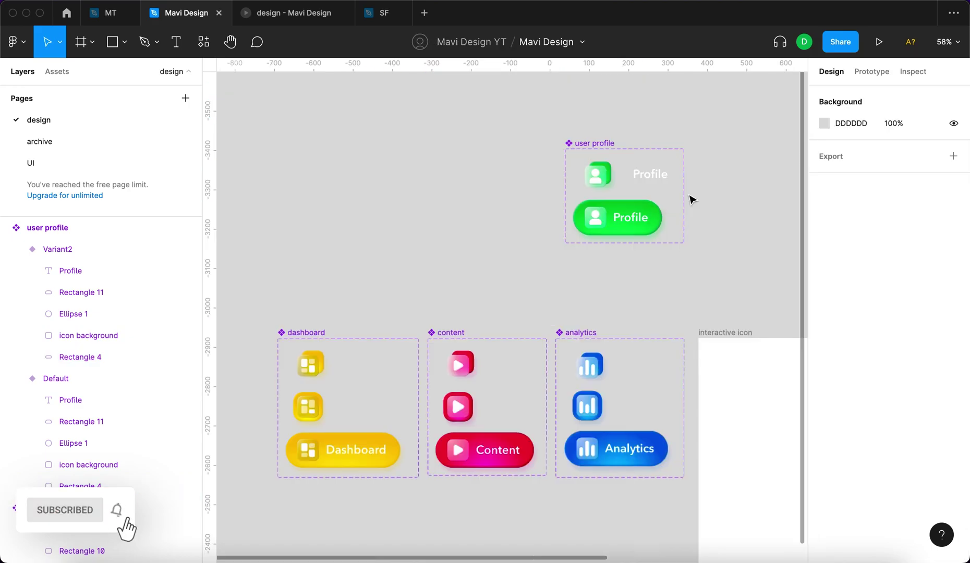
scroll(689, 200, right, 2)
scroll(586, 180, up, 5)
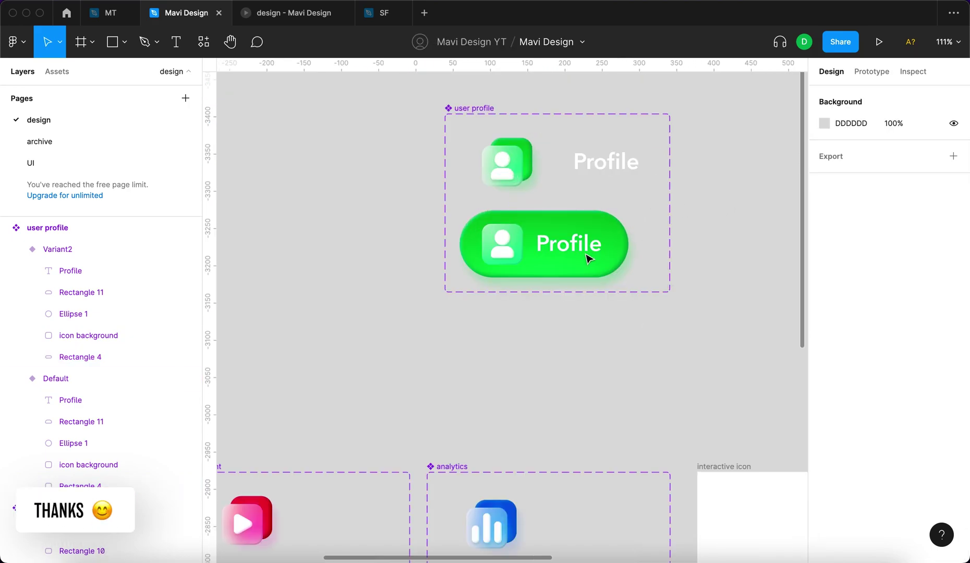
Set the constraints of all layers inside the second variant to Left and Top.
click(616, 249)
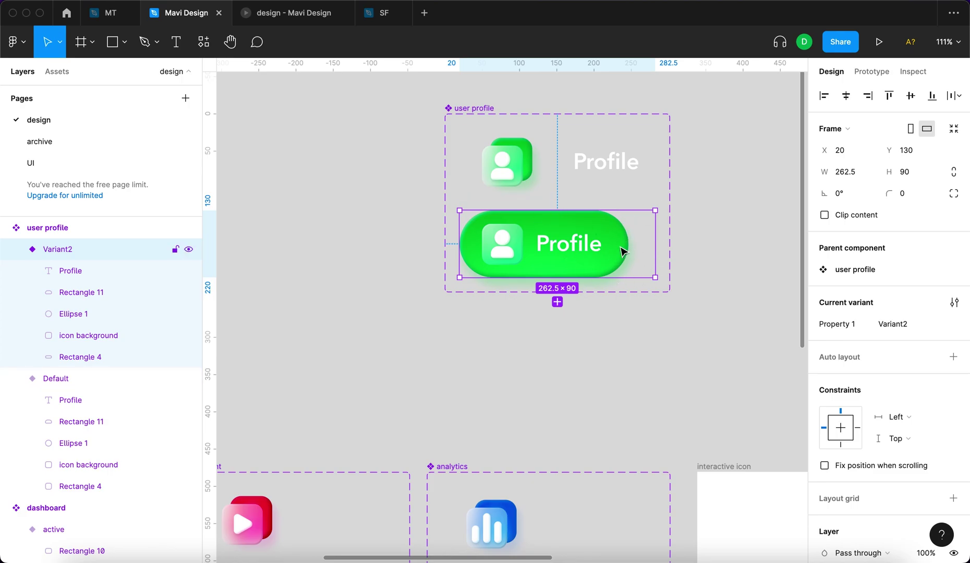
key(Return)
key(Escape)
key(Return)
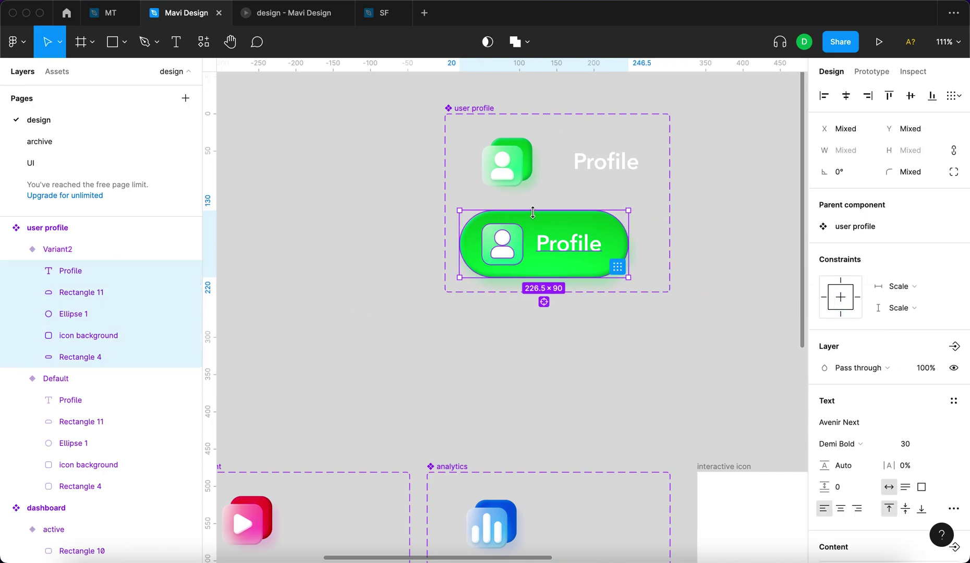
click(899, 286)
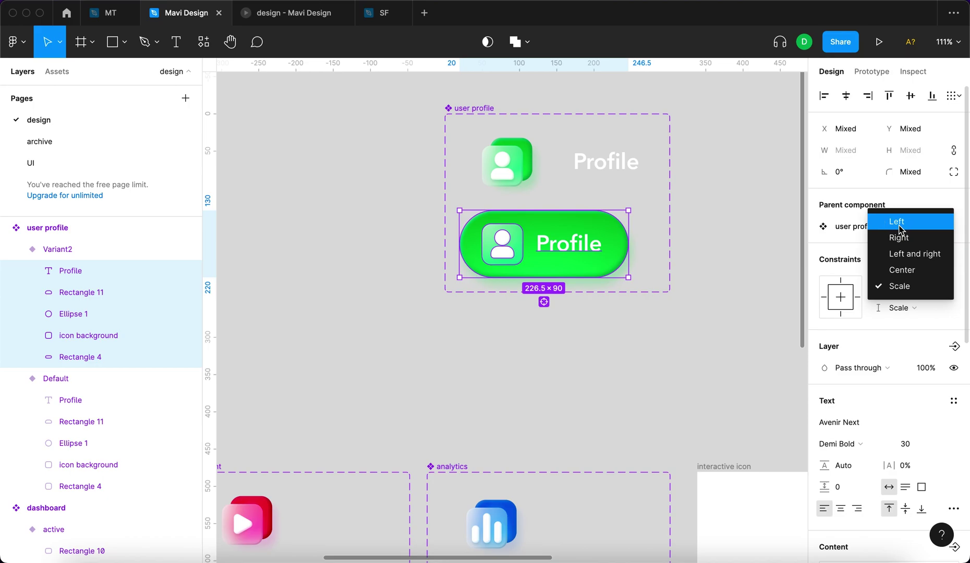
click(899, 221)
click(898, 307)
click(902, 249)
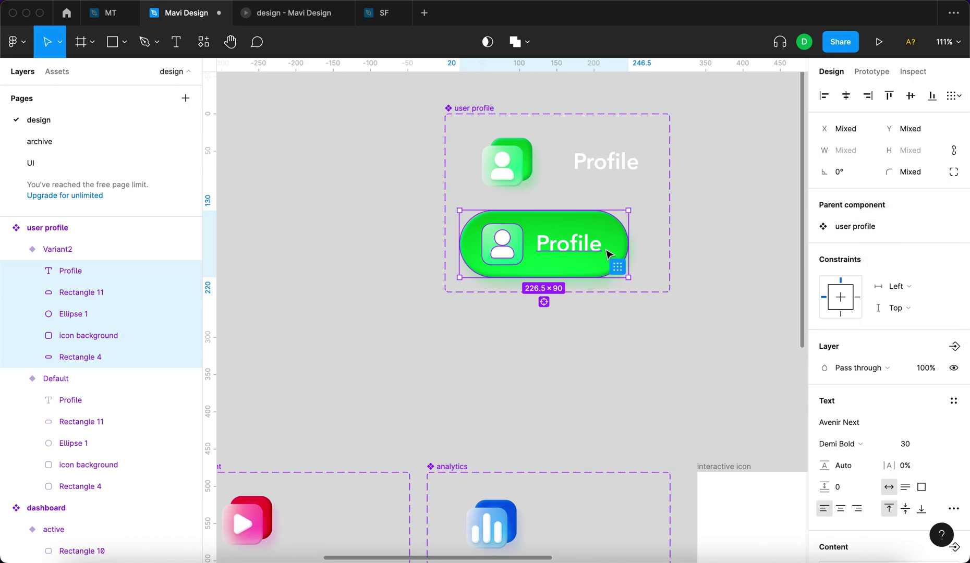
Shrink the second variant's frame to a width of 227 so it fits the green pill.
key(Escape)
drag(629, 249, 629, 249)
scroll(640, 290, up, 3)
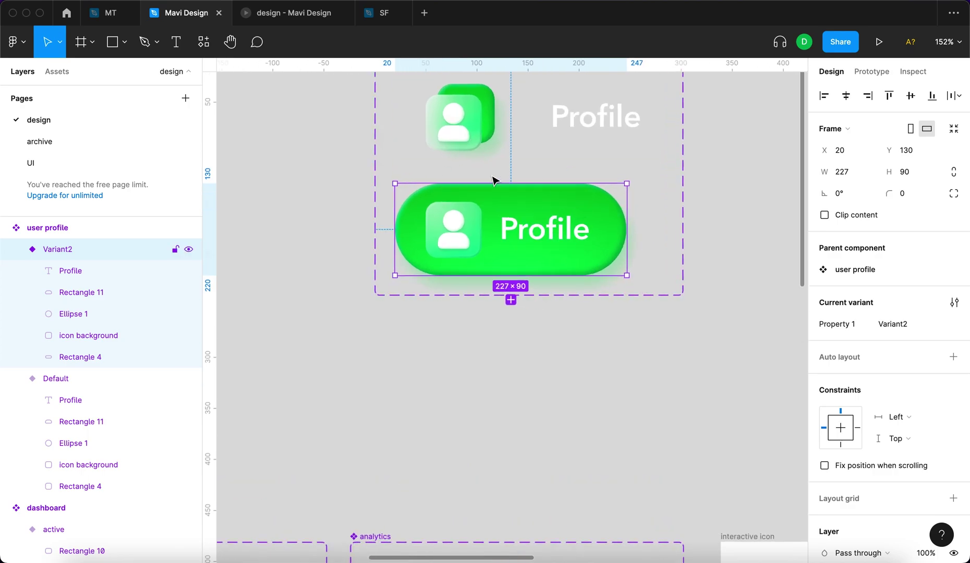
scroll(584, 228, up, 10)
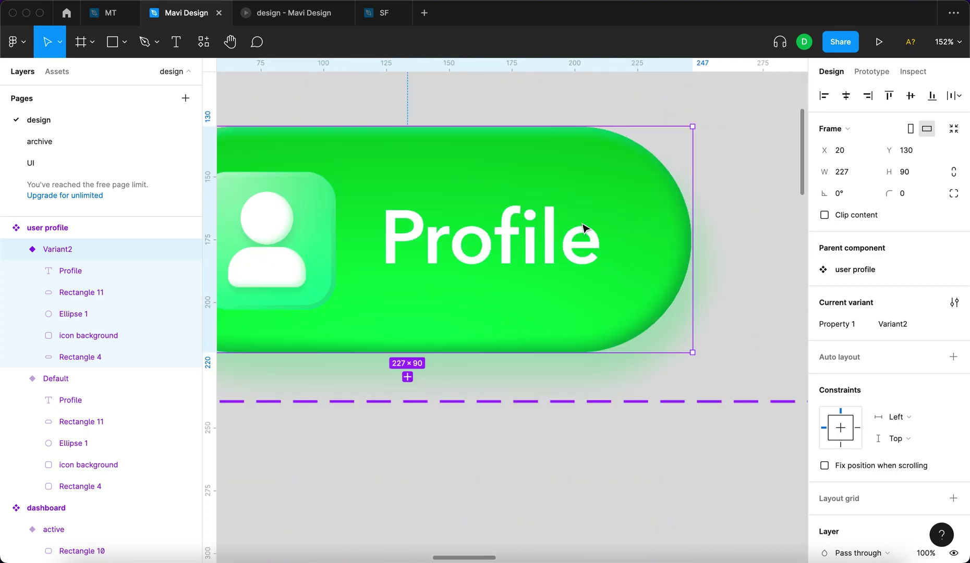
scroll(673, 255, down, 7)
scroll(673, 255, up, 4)
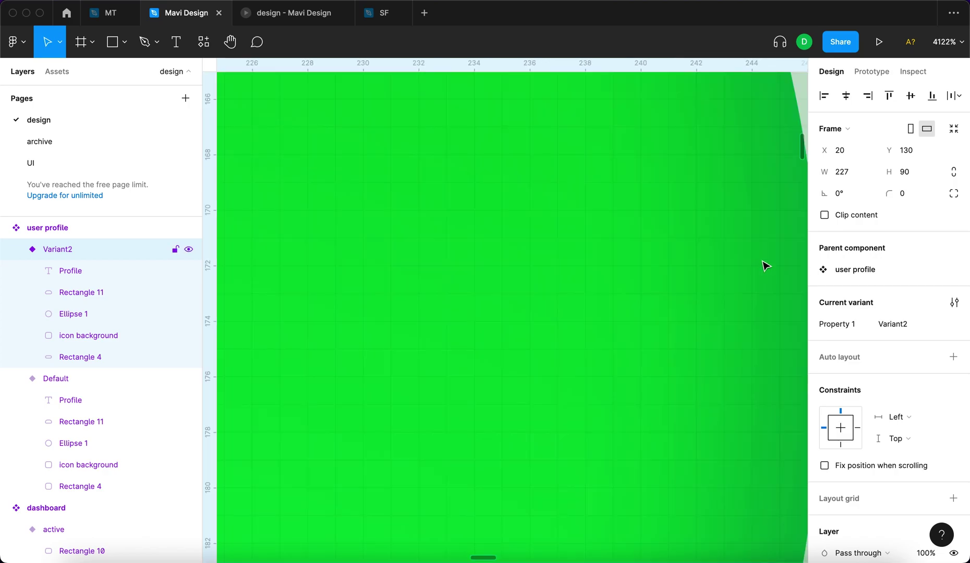
scroll(771, 293, down, 10)
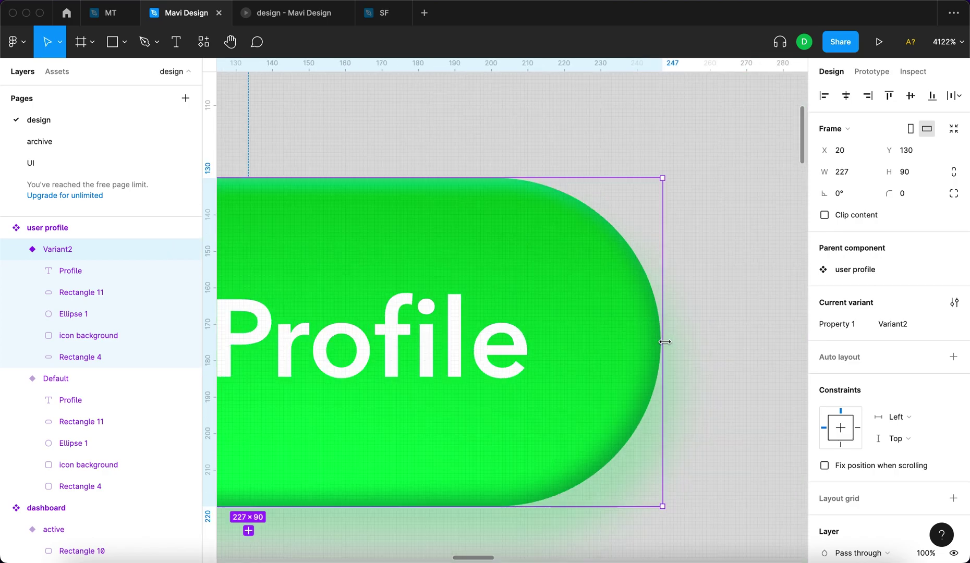
Set the constraints of all layers inside the Default variant to Left and Top.
click(624, 317)
scroll(624, 317, up, 3)
scroll(665, 319, down, 4)
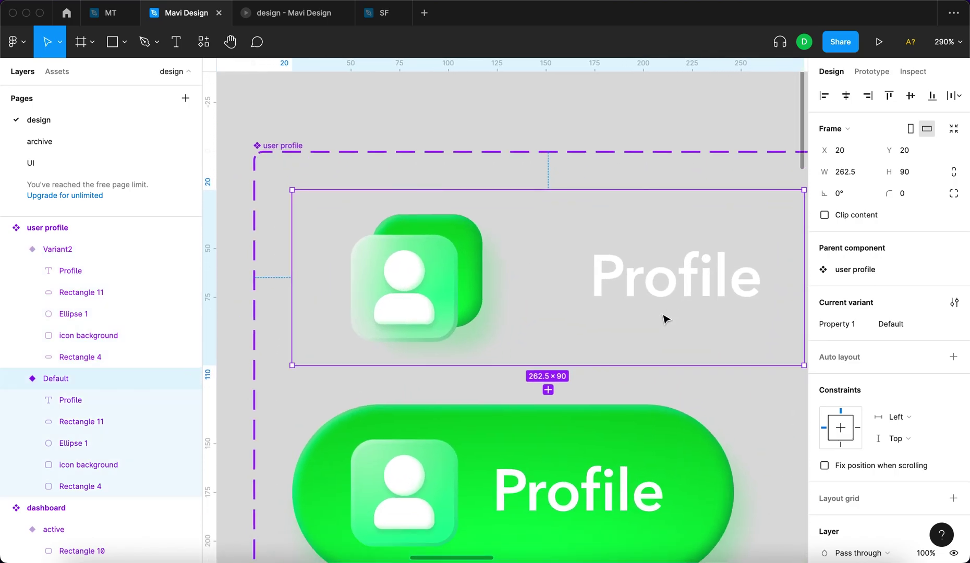
key(Return)
click(899, 286)
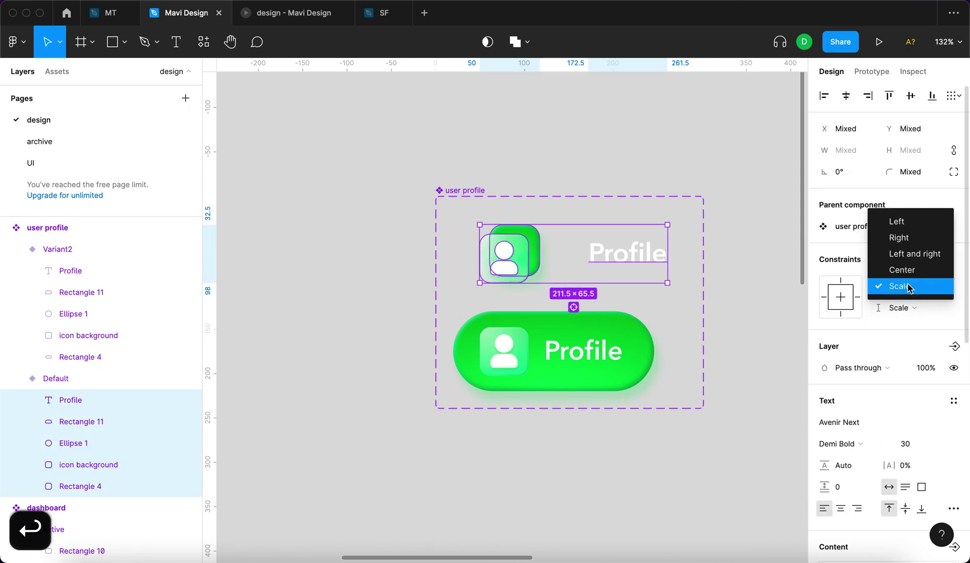
click(905, 222)
click(907, 308)
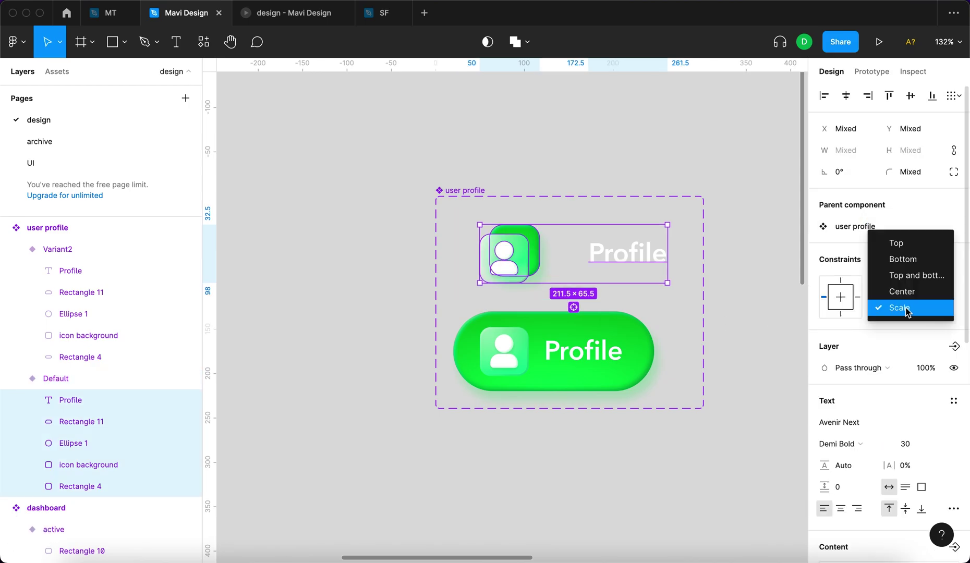
click(901, 244)
Reduce the Default variant's frame width to 227 to match the second variant.
key(shift+Return)
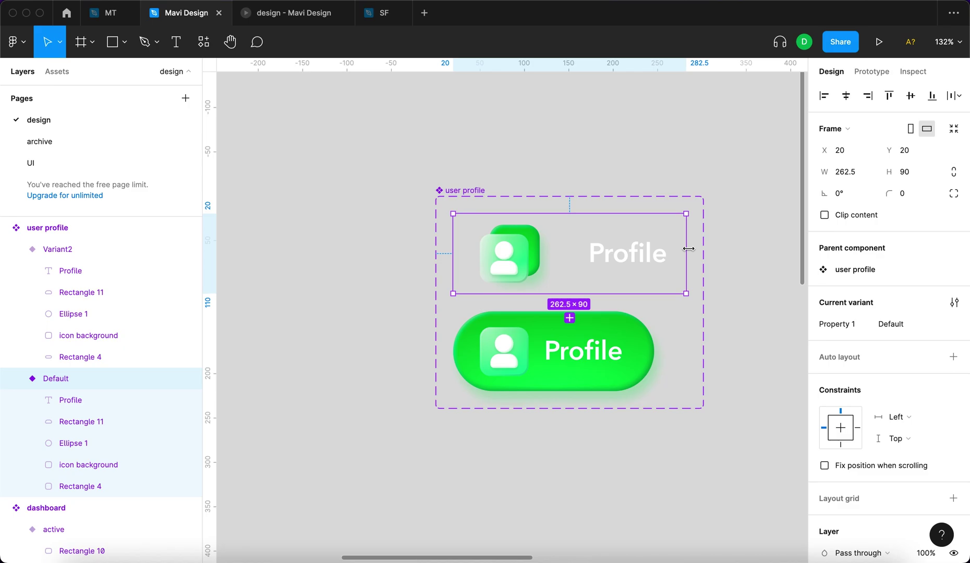
drag(688, 249, 653, 252)
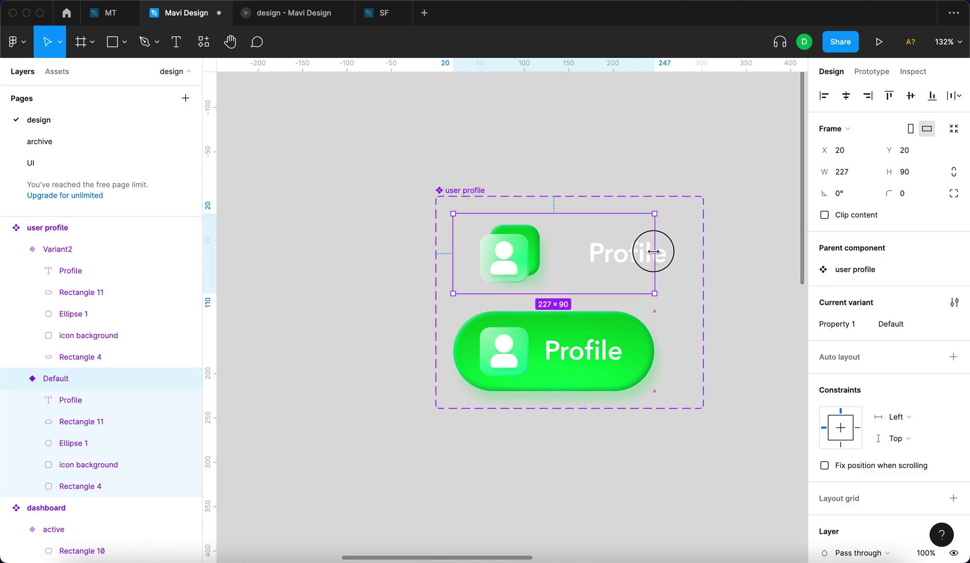
click(756, 292)
Move the user profile component set slightly up to Y -3426 and extend its height to about 359.
scroll(756, 292, down, 2)
scroll(714, 195, down, 3)
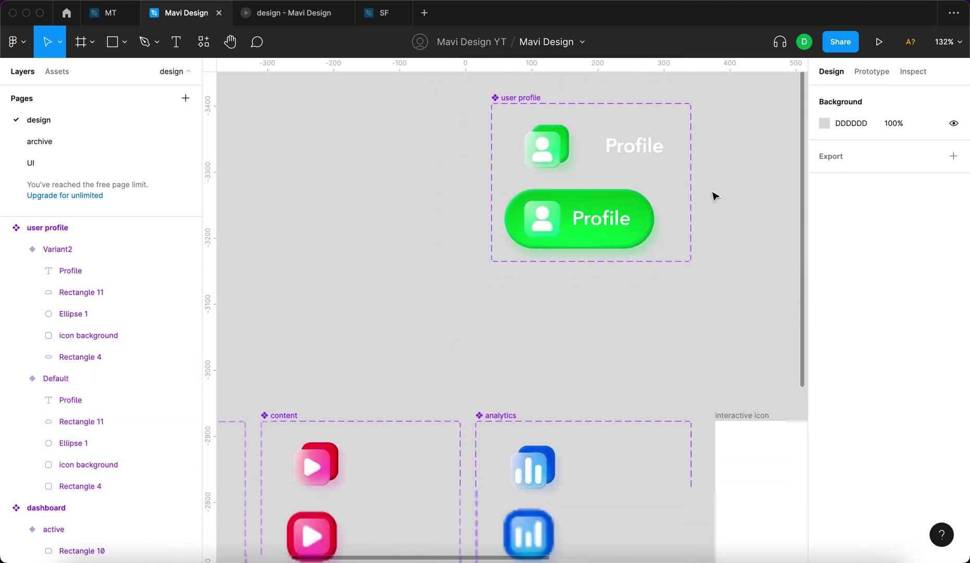
click(565, 151)
drag(527, 103, 526, 90)
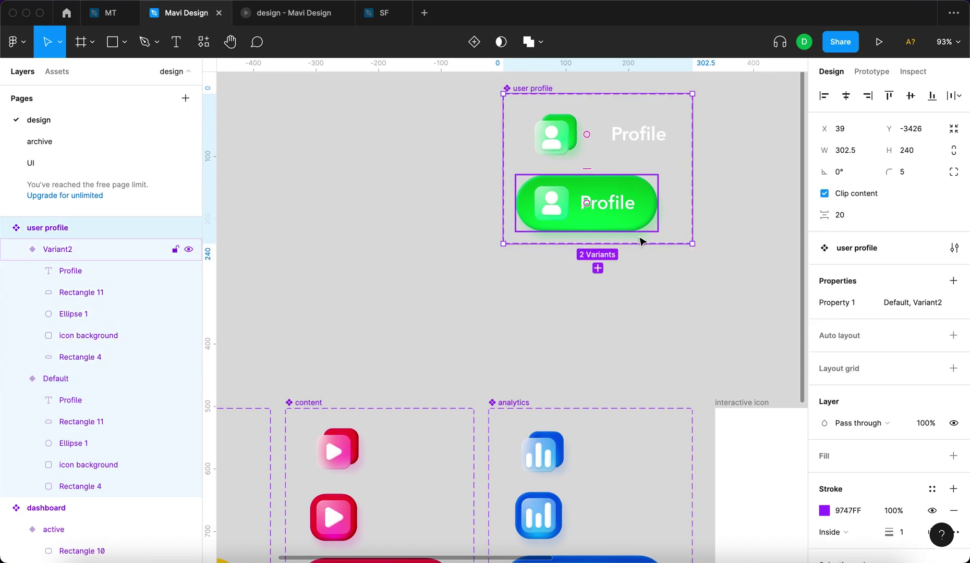
drag(646, 241, 651, 313)
Add a third variant based on Default and swap it with the wide pill so it sits in the middle at Y 130.
click(612, 206)
click(627, 149)
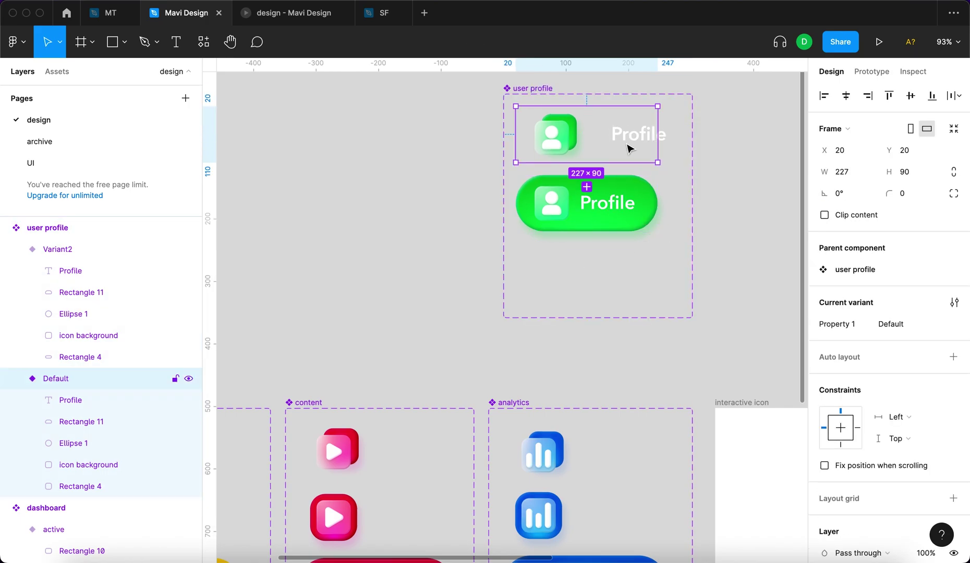
click(586, 187)
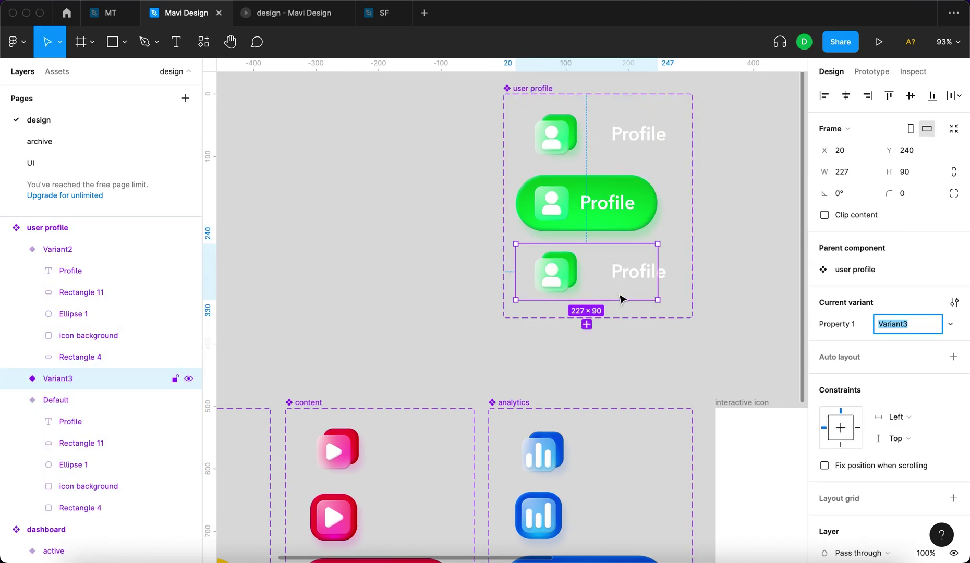
shift+click(629, 210)
drag(586, 271, 588, 208)
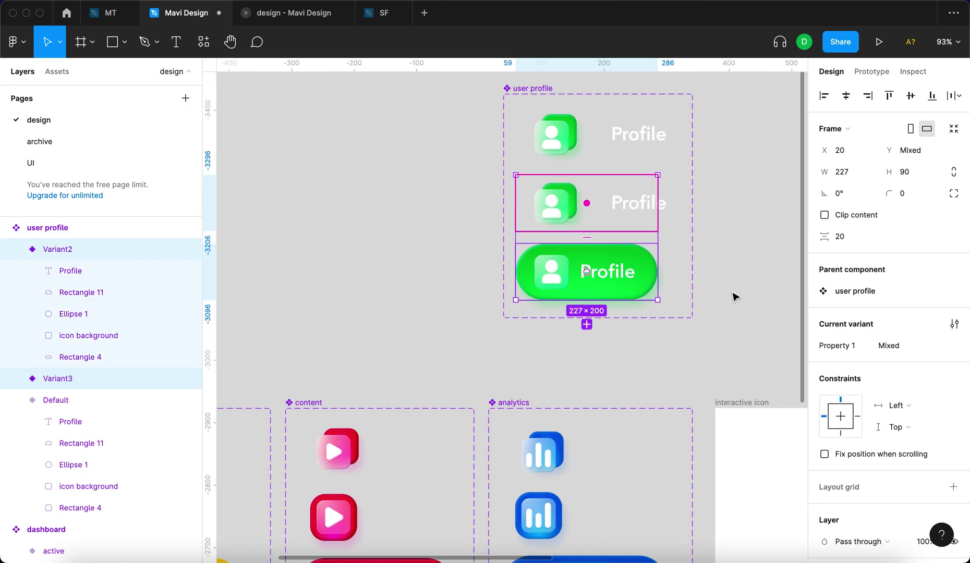
key(Escape)
Rename the component set's variant property from Property 1 to state.
click(955, 302)
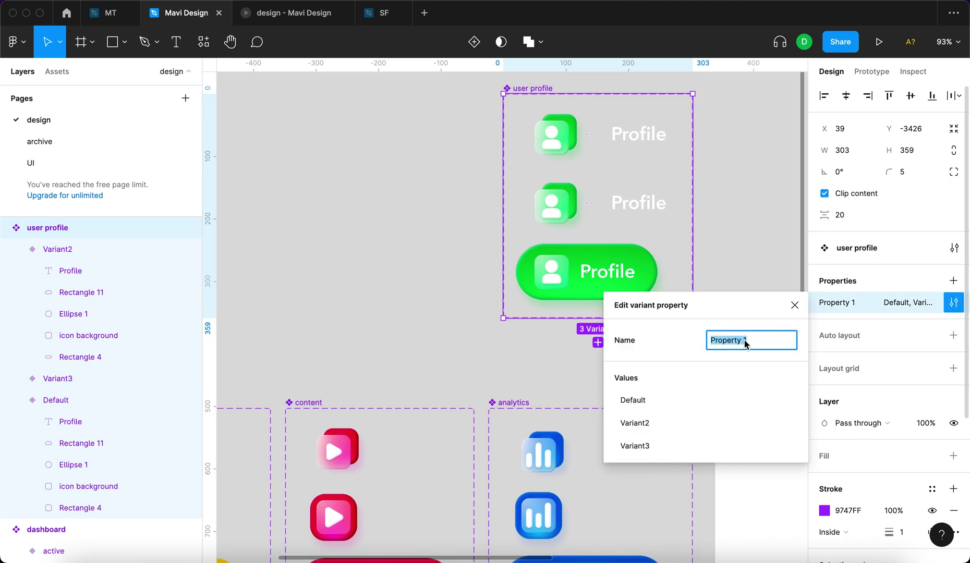
text(state)
key(Return)
click(958, 304)
click(678, 400)
click(611, 401)
click(639, 422)
Name the middle variant's state hover and the wide pill variant's state active.
click(589, 224)
click(886, 326)
text(hover)
key(Return)
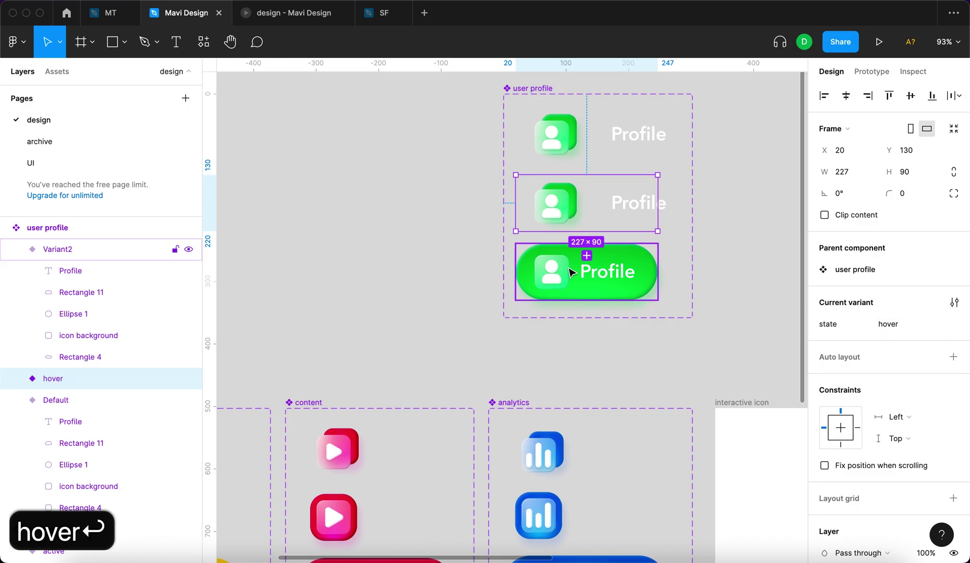
text(active)
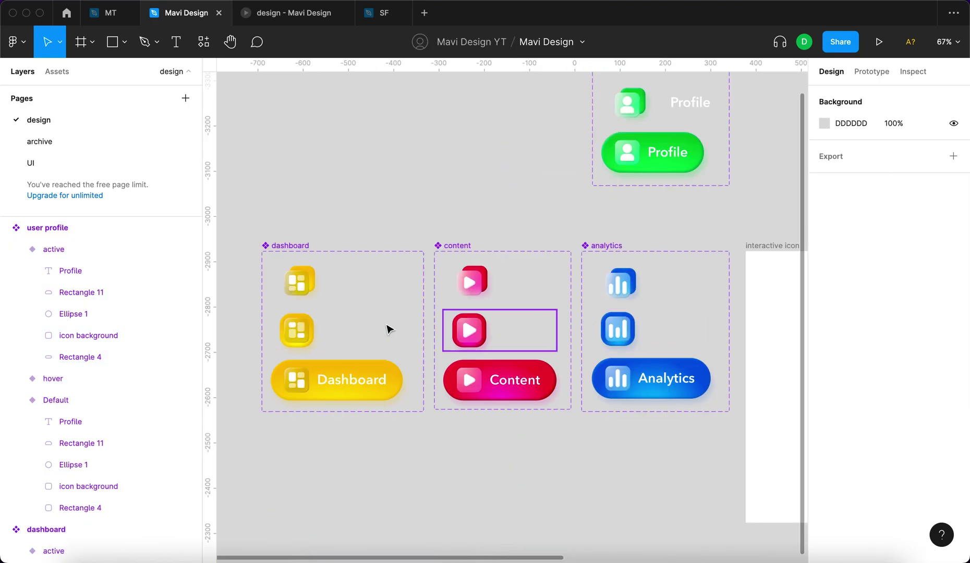
Examine the default and hover variants of the dashboard, content and analytics components as reference for the profile hover state.
scroll(633, 327, right, 2)
scroll(600, 331, right, 2)
scroll(599, 331, up, 1)
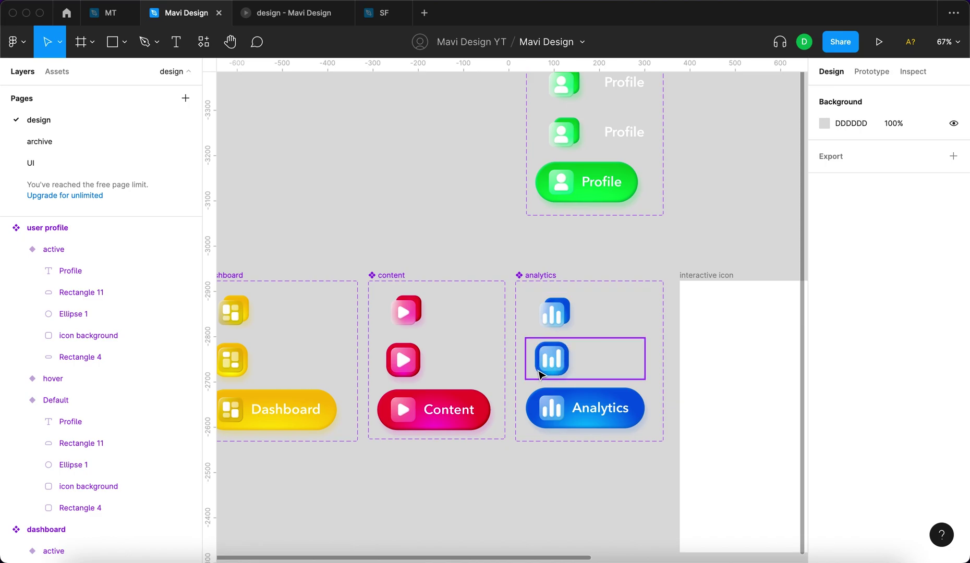
scroll(559, 361, up, 5)
scroll(580, 368, down, 5)
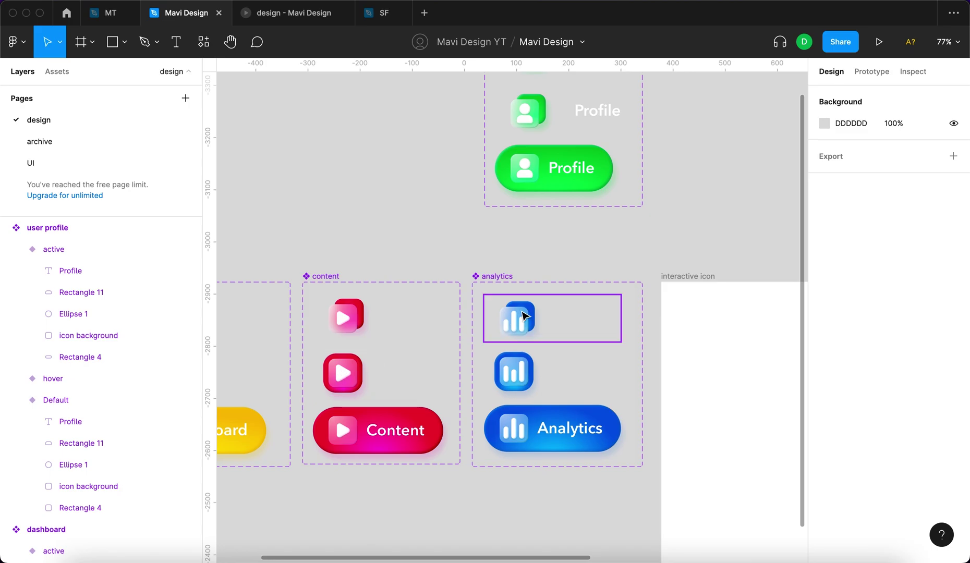
scroll(349, 318, left, 5)
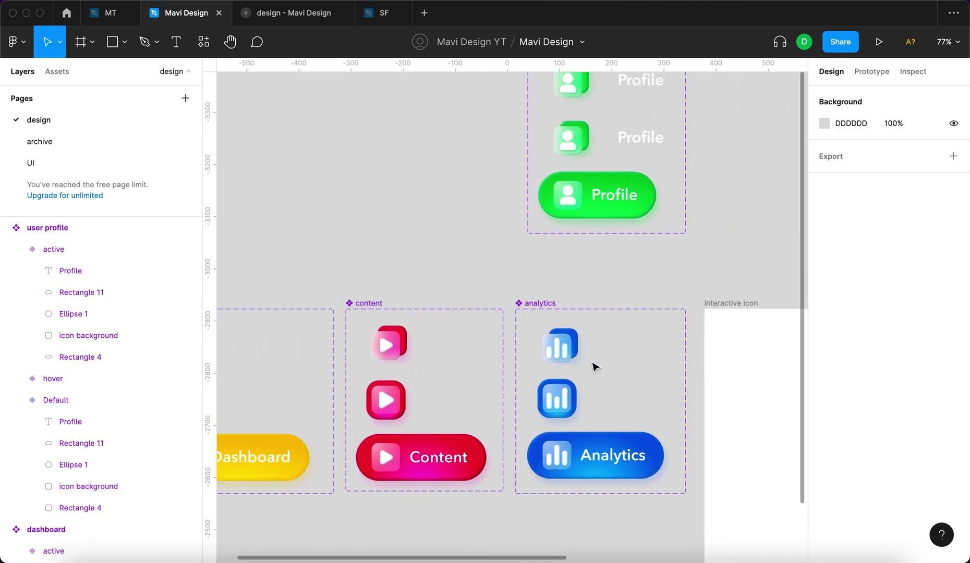
Compare the icon background's position in the analytics hover variant with the one in the profile hover variant.
scroll(584, 380, left, 5)
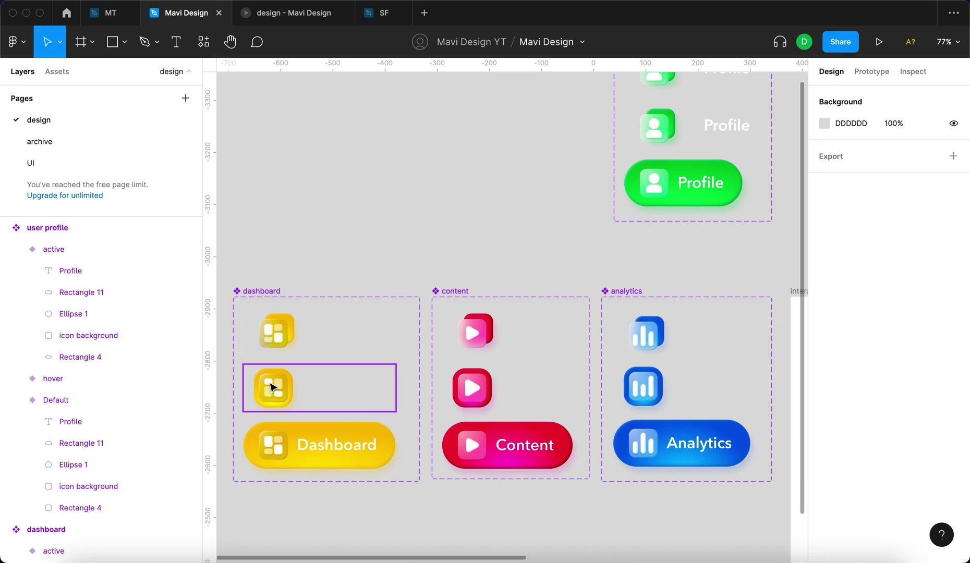
scroll(495, 234, right, 3)
scroll(513, 152, up, 5)
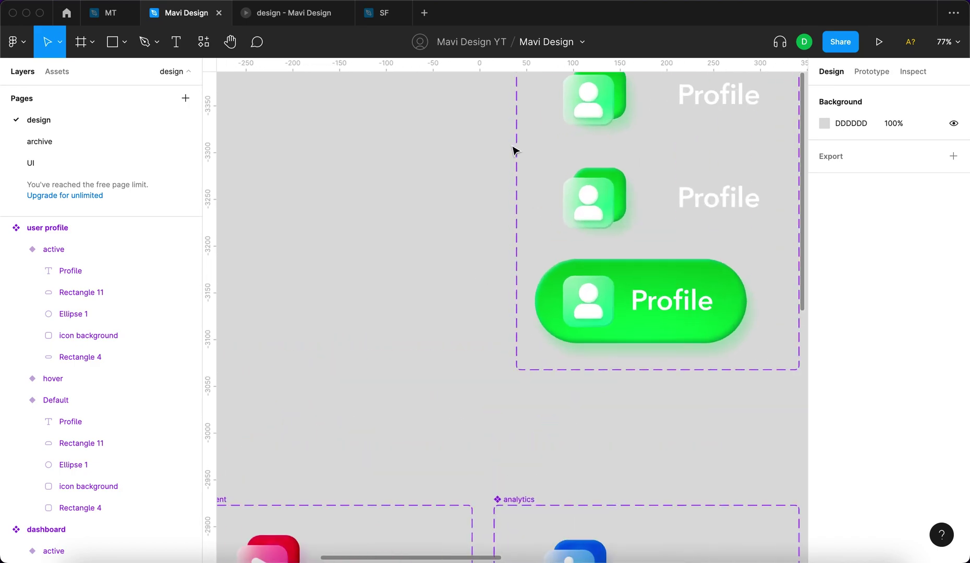
super+click(610, 197)
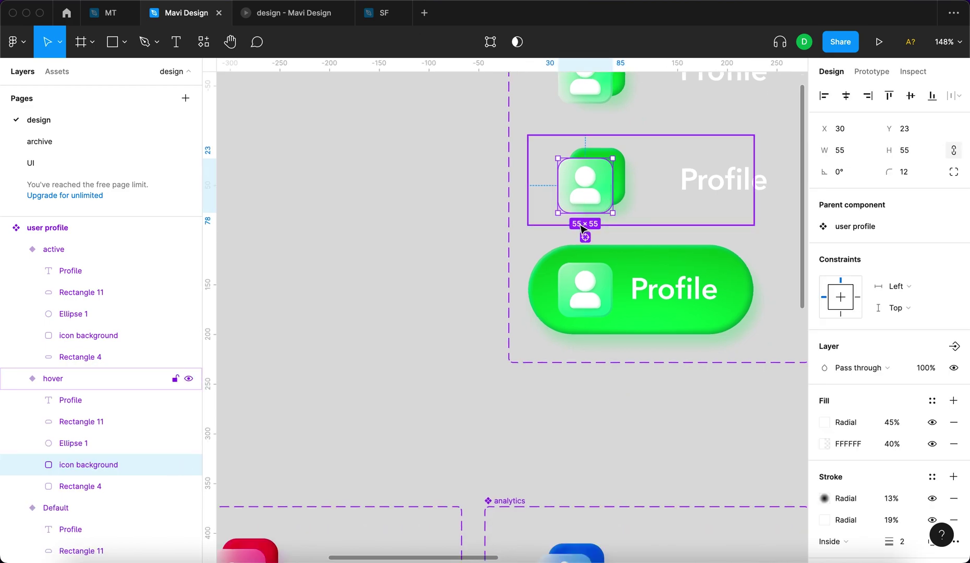
scroll(553, 344, down, 3)
scroll(545, 357, down, 1)
scroll(545, 334, down, 5)
super+click(558, 299)
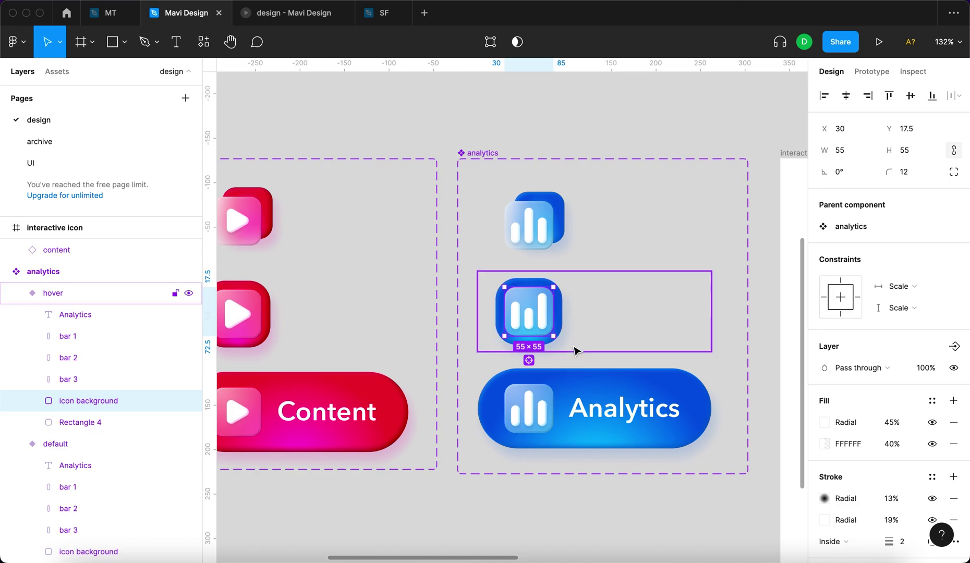
scroll(573, 351, up, 6)
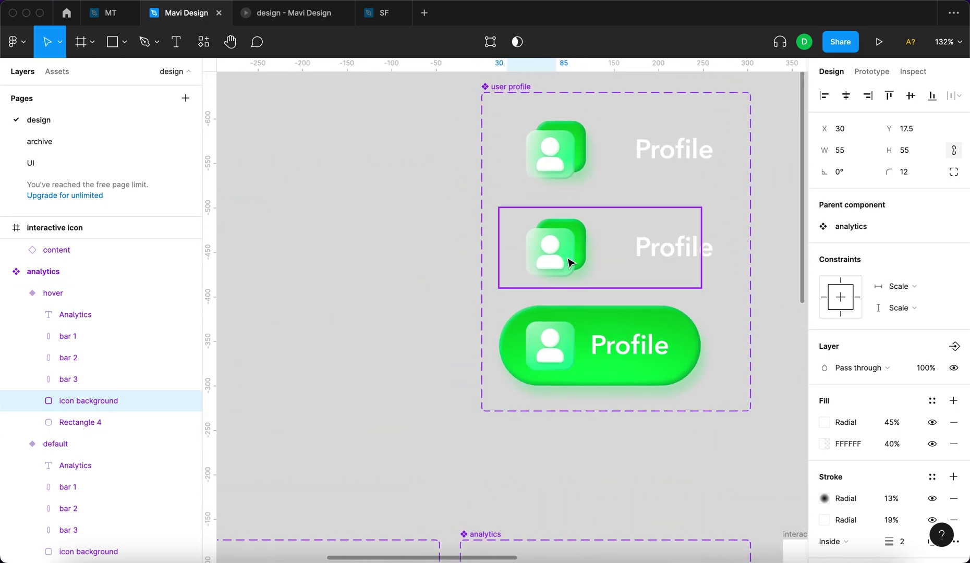
super+click(572, 258)
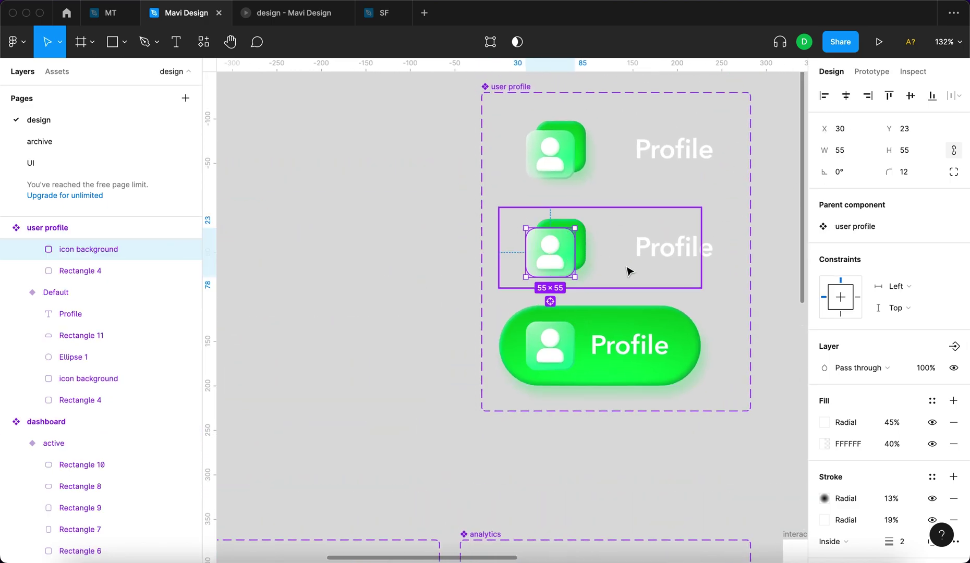
scroll(704, 401, down, 3)
scroll(704, 402, down, 3)
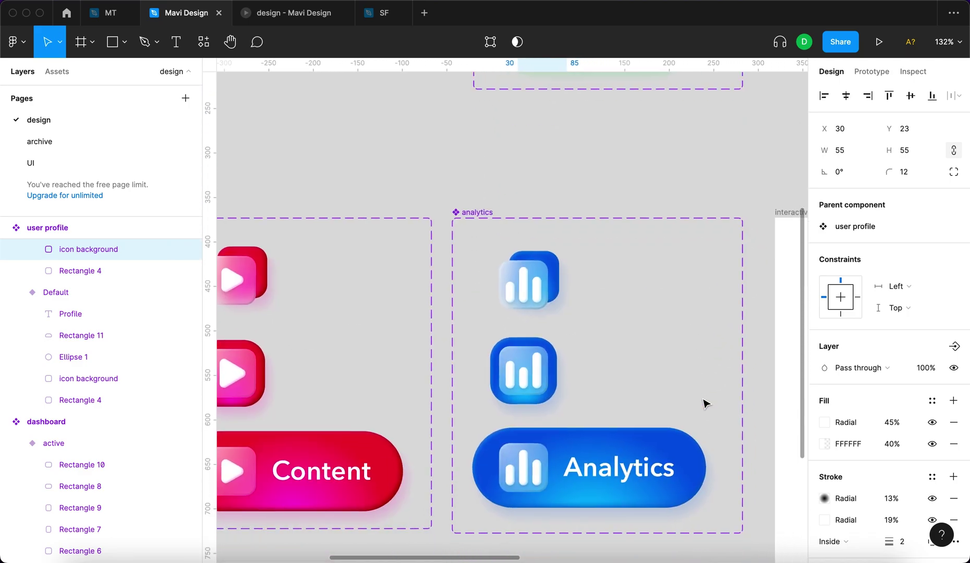
super+click(532, 394)
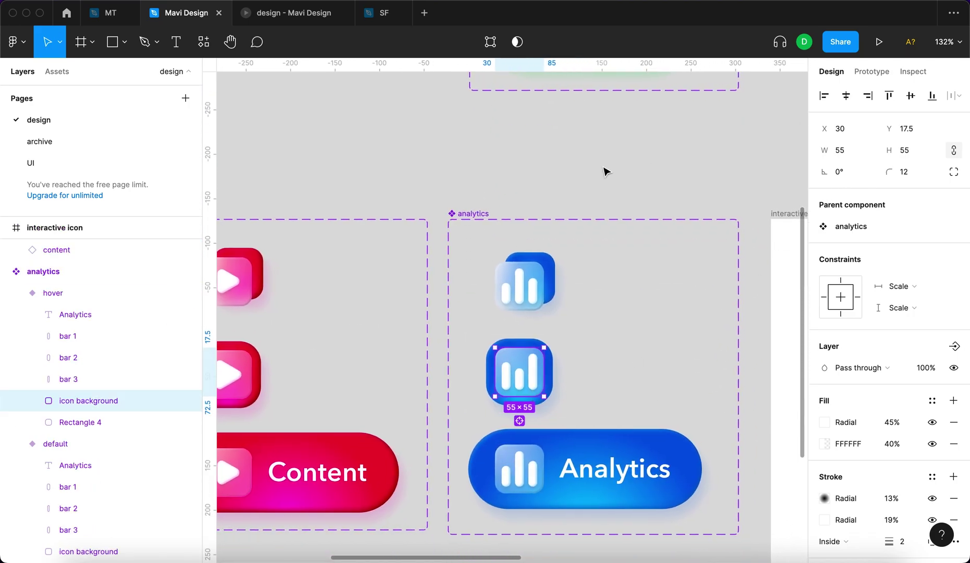
scroll(584, 208, up, 10)
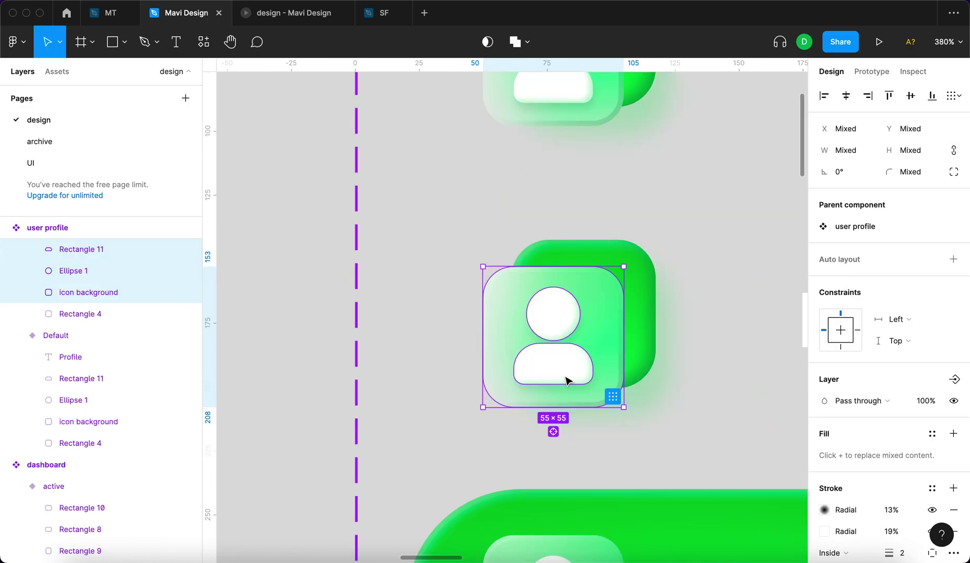
Group the profile hover variant's icon background and user glyph shapes, set the group's Y to 17.5 and ungroup it.
key(super+g)
click(907, 150)
key(Right)
key(super+a)
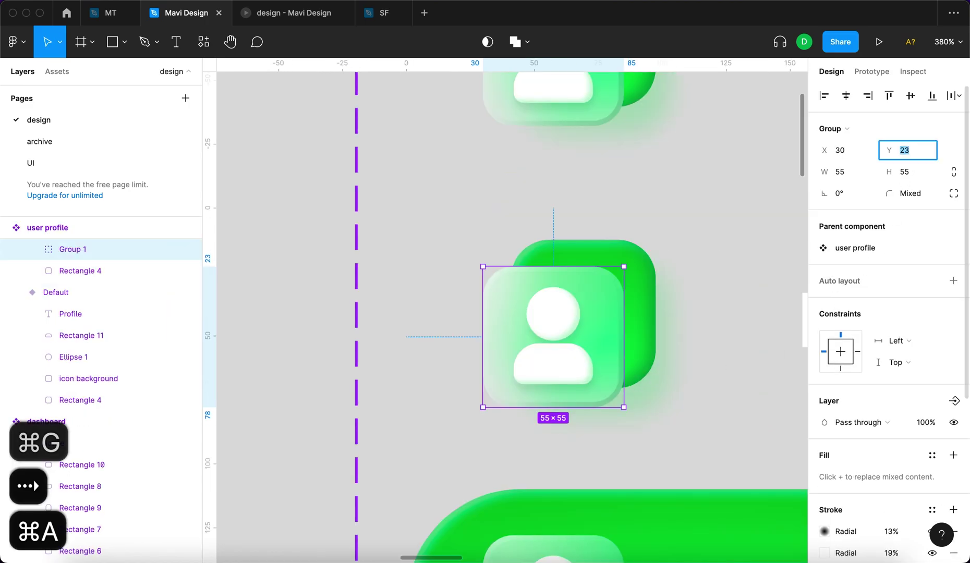
text(17.5)
key(Return)
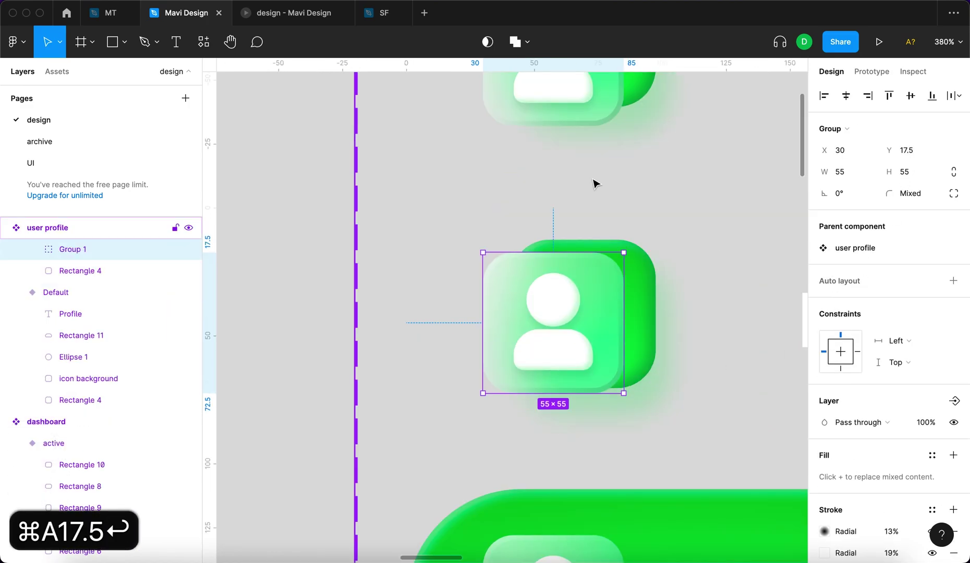
key(shift+super+g)
Shift and resize the profile hover variant's dark green back rectangle behind the icon background, to about 55 × 56 at X 30, Y 16.
click(647, 301)
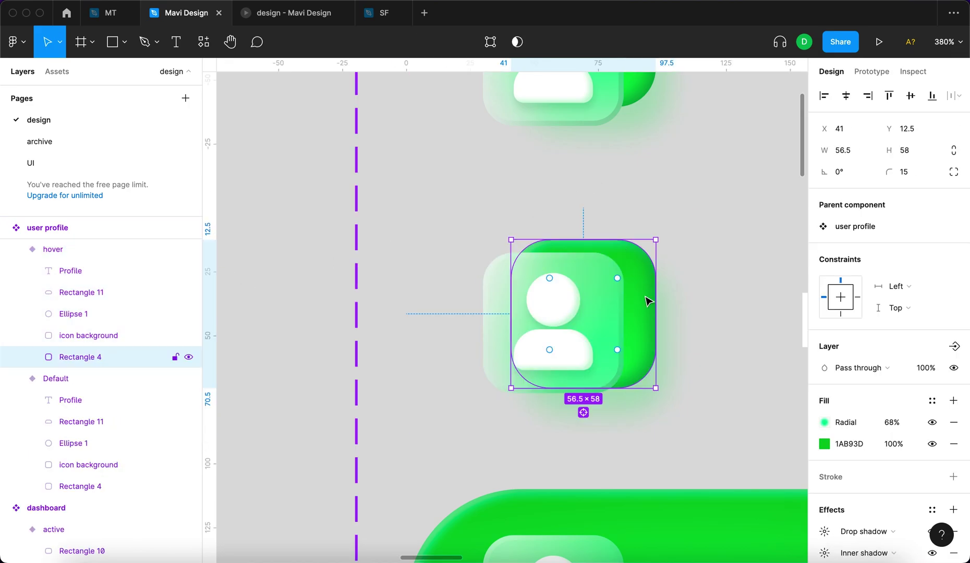
drag(632, 308, 616, 315)
drag(624, 392, 623, 391)
scroll(623, 364, down, 20)
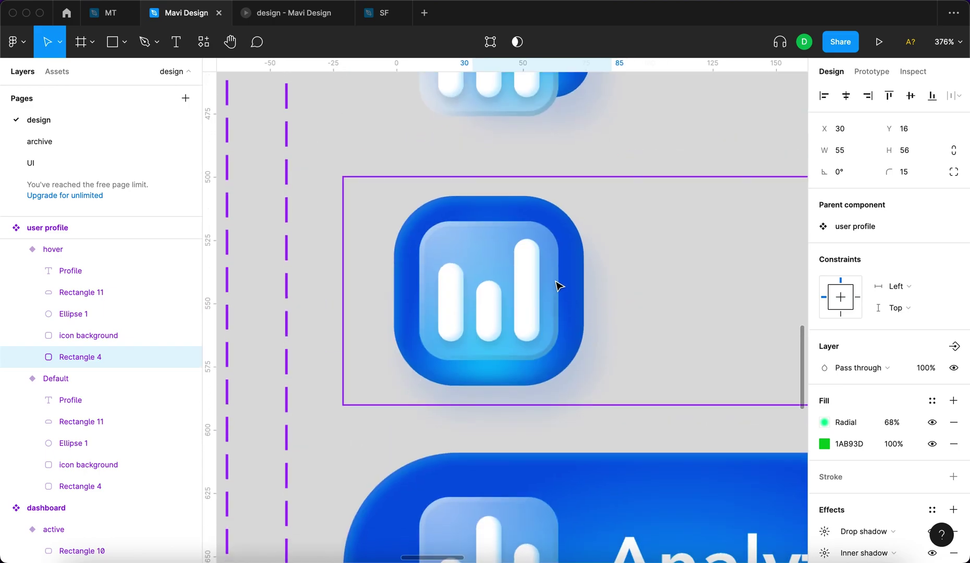
Check the size and position of the icon background and the blue back square in the analytics hover variant.
click(549, 286)
double_click(550, 286)
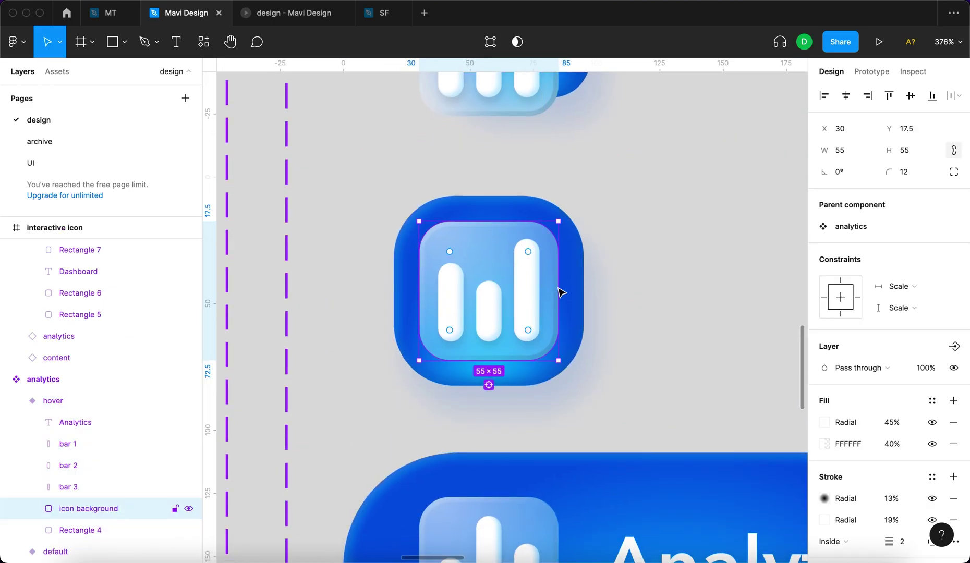
key(alt)
scroll(577, 289, up, 1)
scroll(576, 291, up, 20)
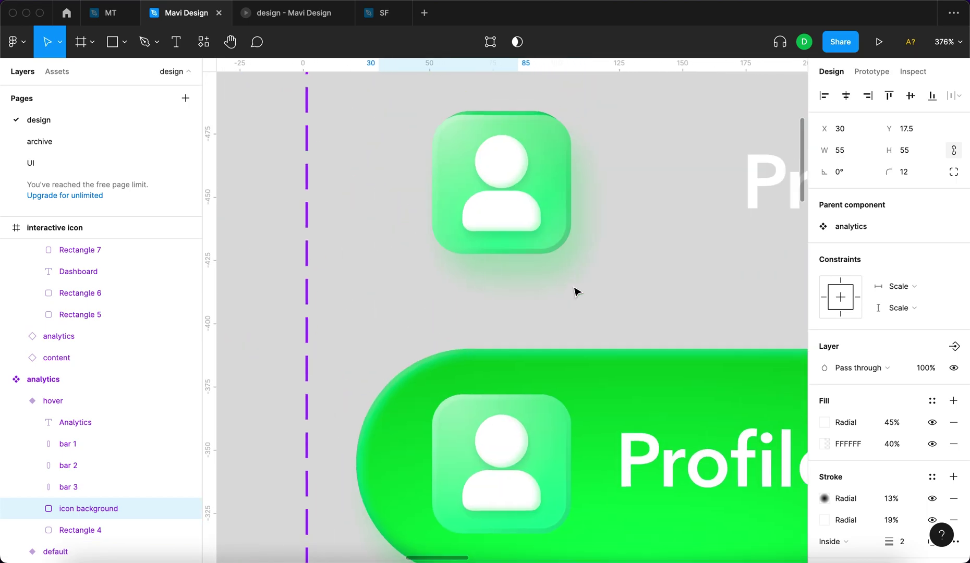
scroll(480, 474, down, 10)
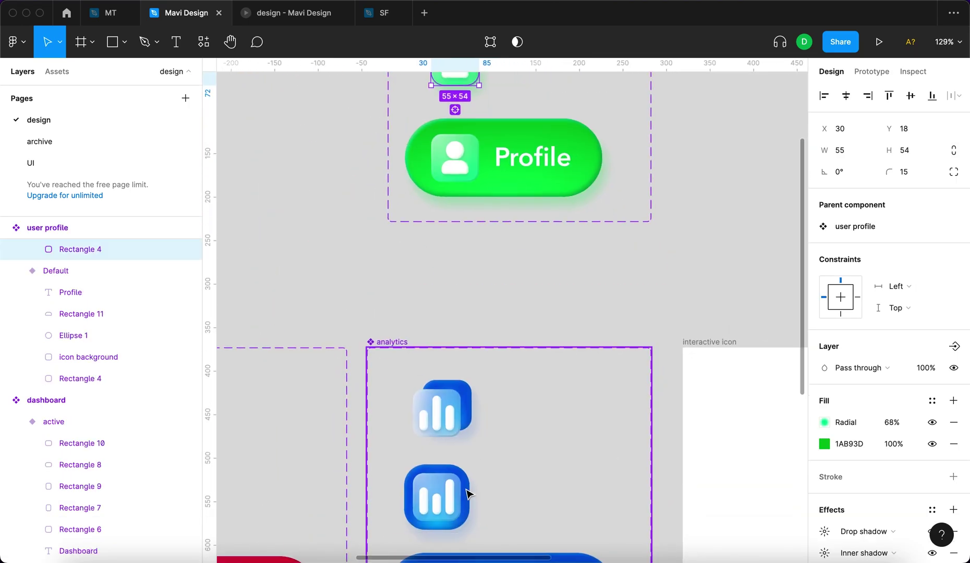
click(467, 493)
scroll(553, 193, up, 5)
scroll(544, 208, up, 10)
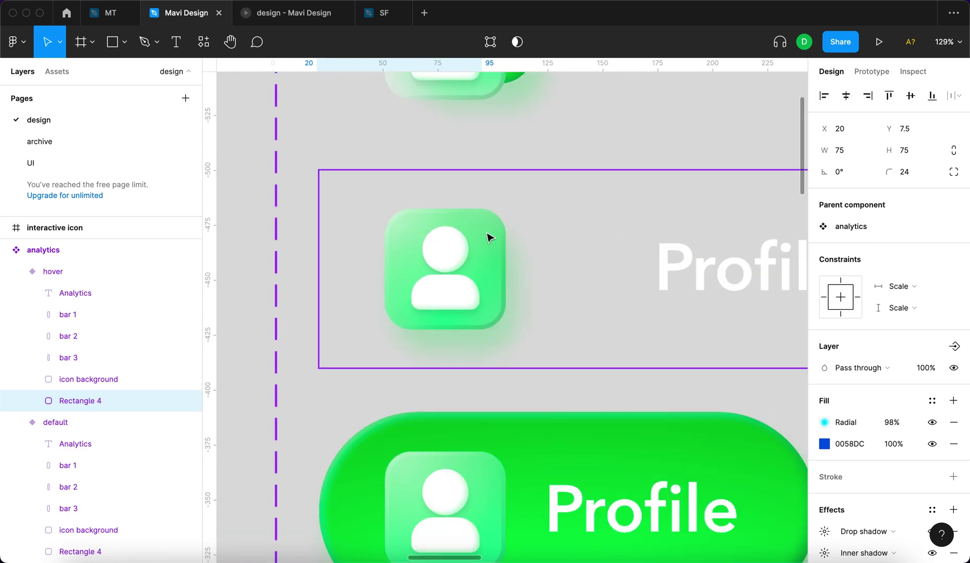
Enlarge the green back rectangle in the profile hover variant to 75 × 75.
super+click(520, 267)
click(853, 150)
key(shift+Up)
key(shift+Up)
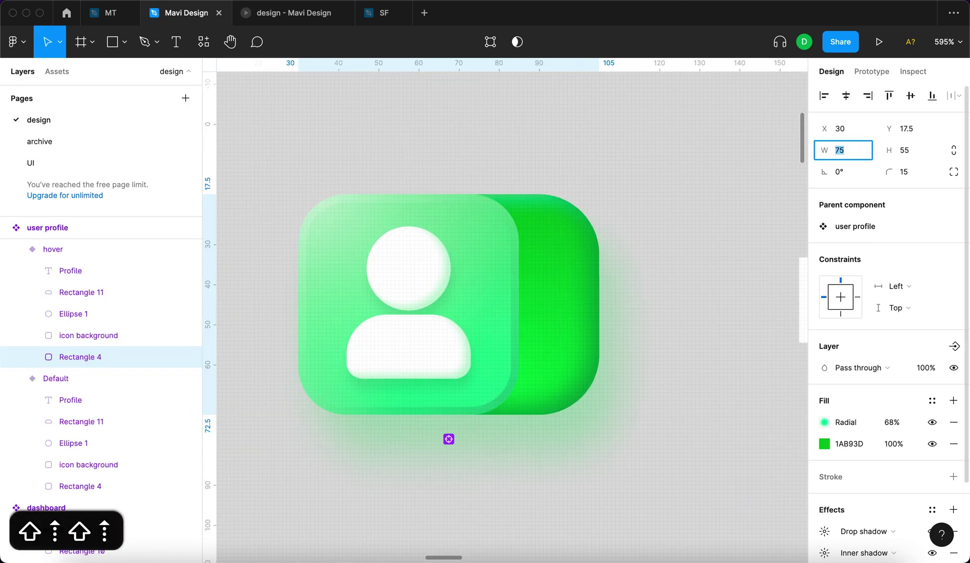
click(914, 152)
key(shift+Up)
key(shift+Up)
key(Return)
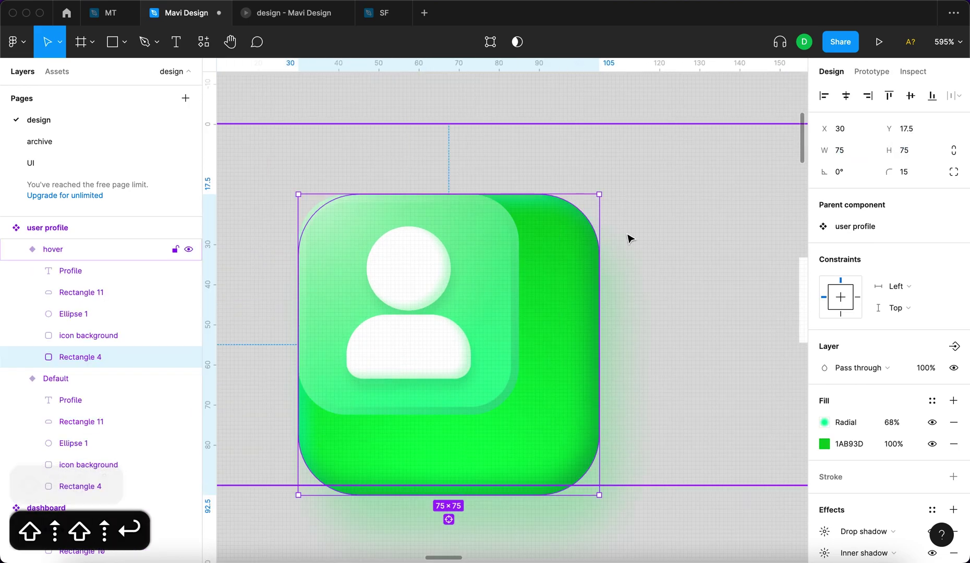
Move the hover variant's green back square to X 20, Y 7.5 so it surrounds the icon background evenly.
scroll(628, 234, up, 3)
key(shift+Up)
key(shift+Left)
scroll(628, 234, down, 2)
scroll(627, 235, left, 2)
scroll(610, 292, down, 10)
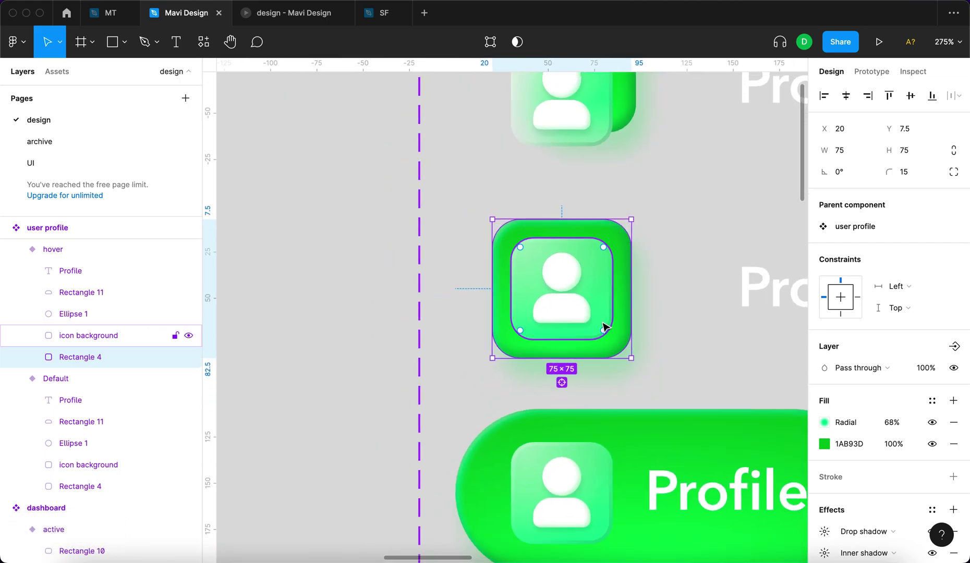
Set the corner radius of the profile hover variant's back square to 24, matching the analytics hover square.
click(554, 392)
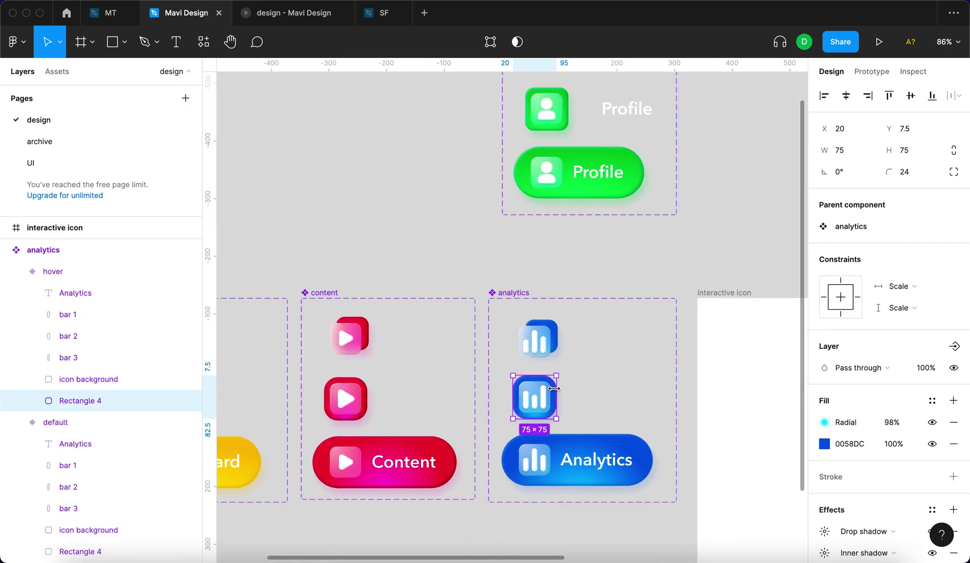
scroll(563, 255, up, 2)
click(557, 181)
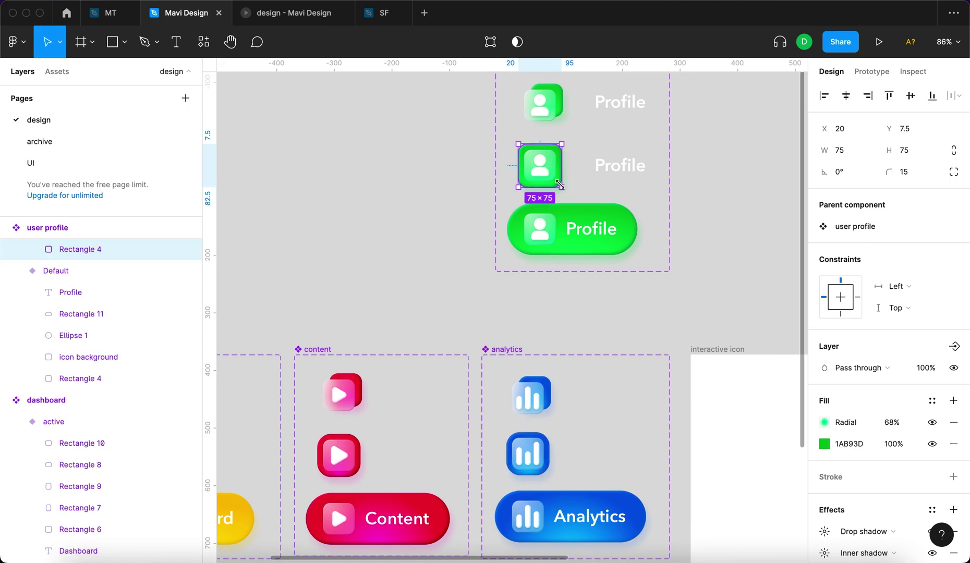
scroll(560, 185, up, 5)
scroll(560, 184, down, 5)
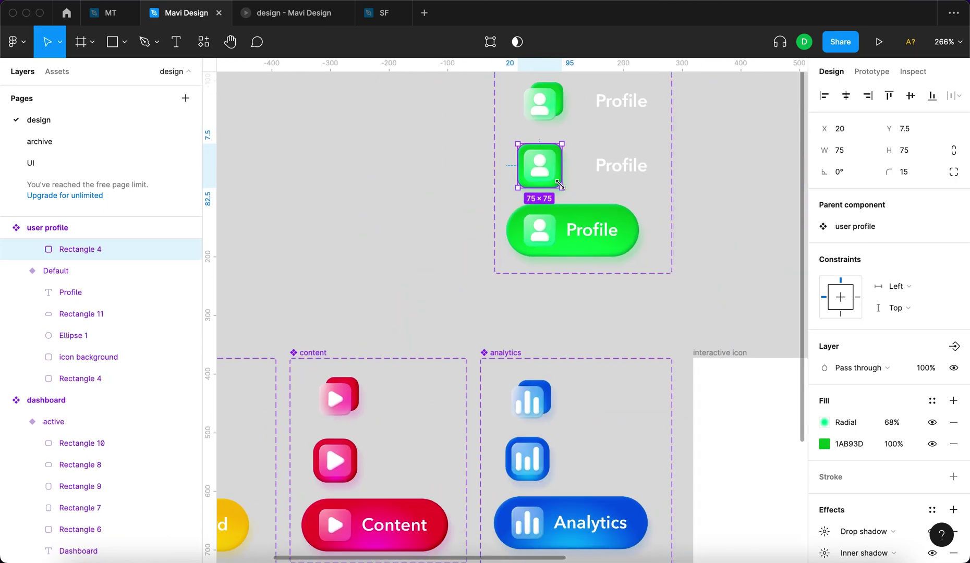
click(551, 447)
click(557, 180)
click(916, 173)
text(1524)
key(Return)
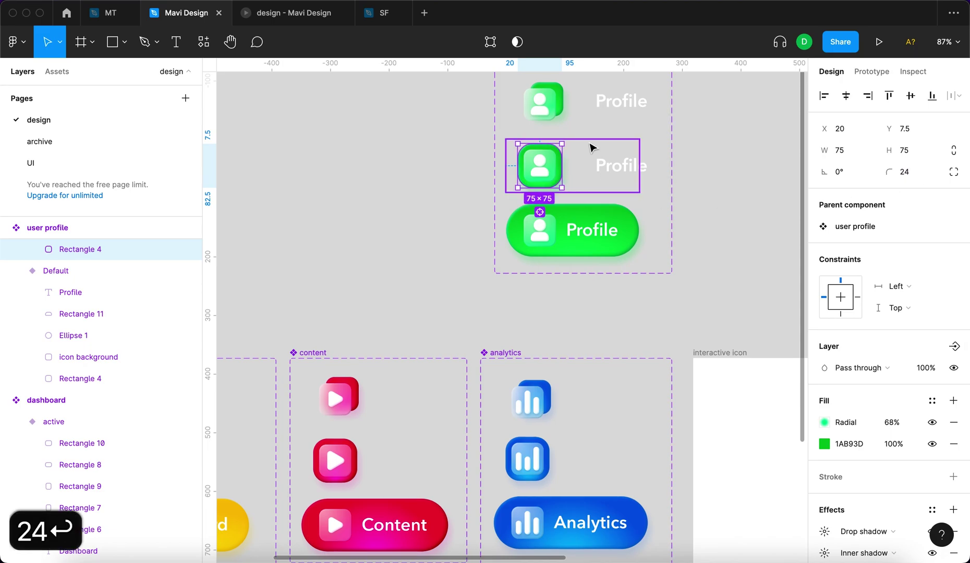
Review the default, hover and active profile variants alongside the analytics component.
scroll(530, 147, up, 5)
click(323, 230)
scroll(320, 229, down, 5)
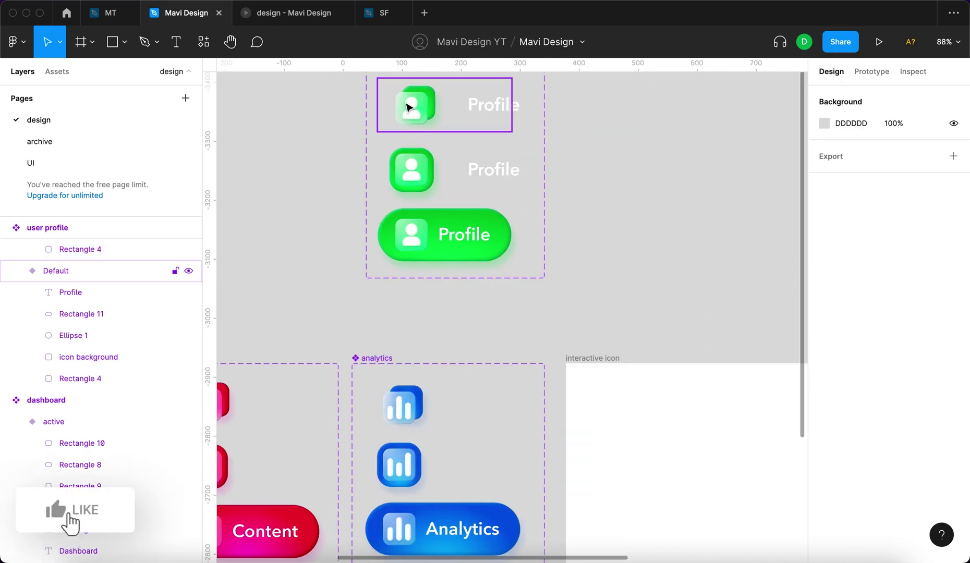
click(407, 107)
scroll(401, 129, up, 2)
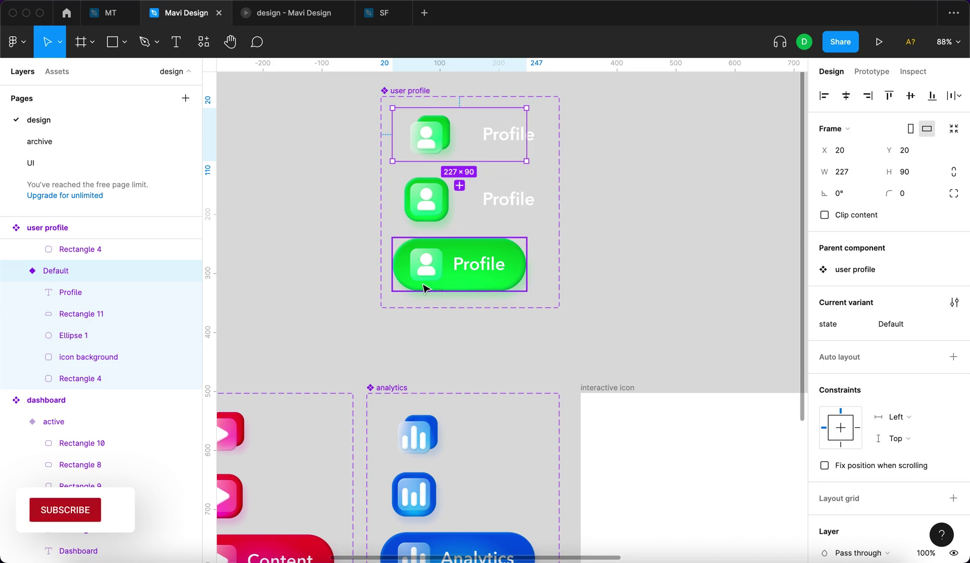
click(327, 284)
scroll(528, 190, down, 2)
scroll(528, 193, up, 5)
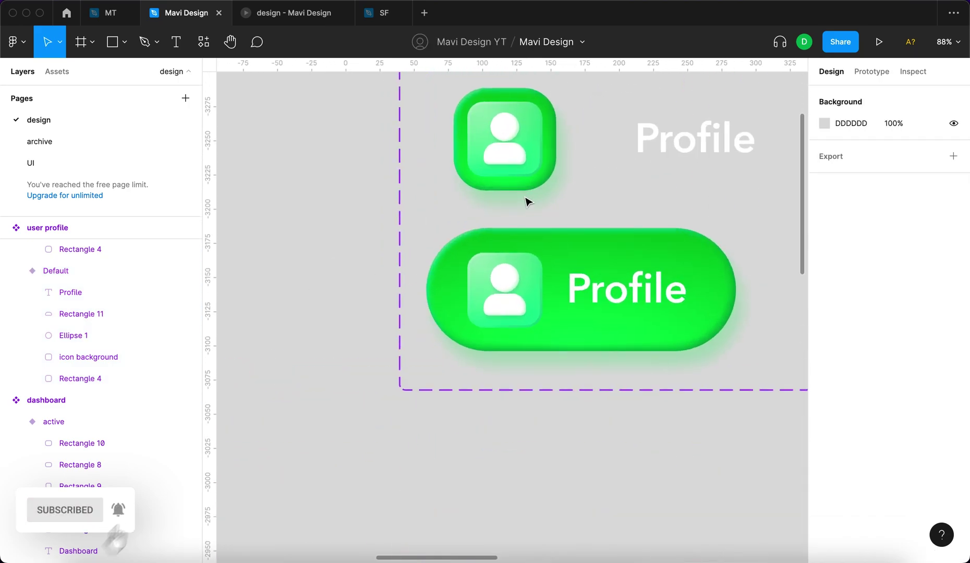
In the hover variant's user glyph, widen the body shape to about 37 and enlarge the head ellipse to 25 × 24.
scroll(523, 225, up, 3)
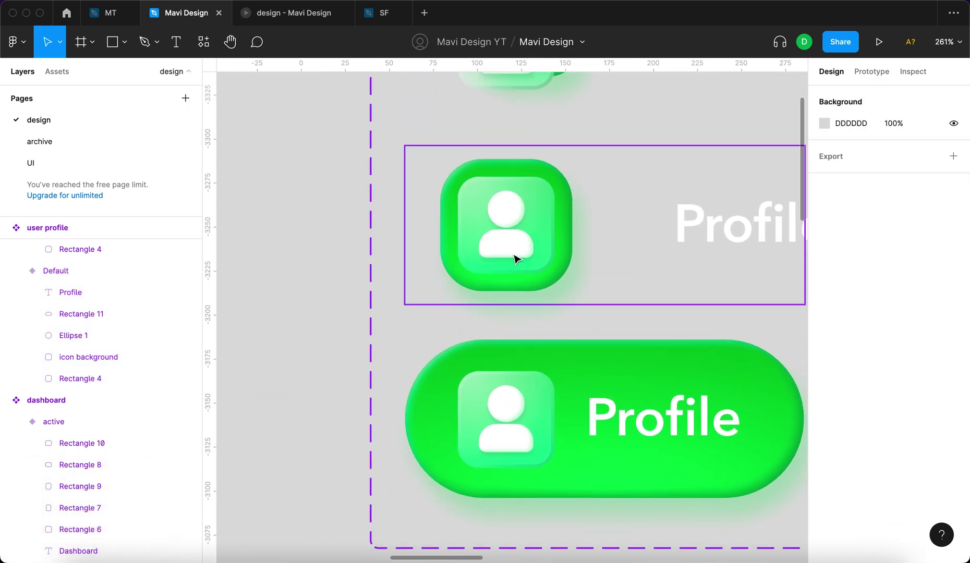
scroll(512, 255, up, 6)
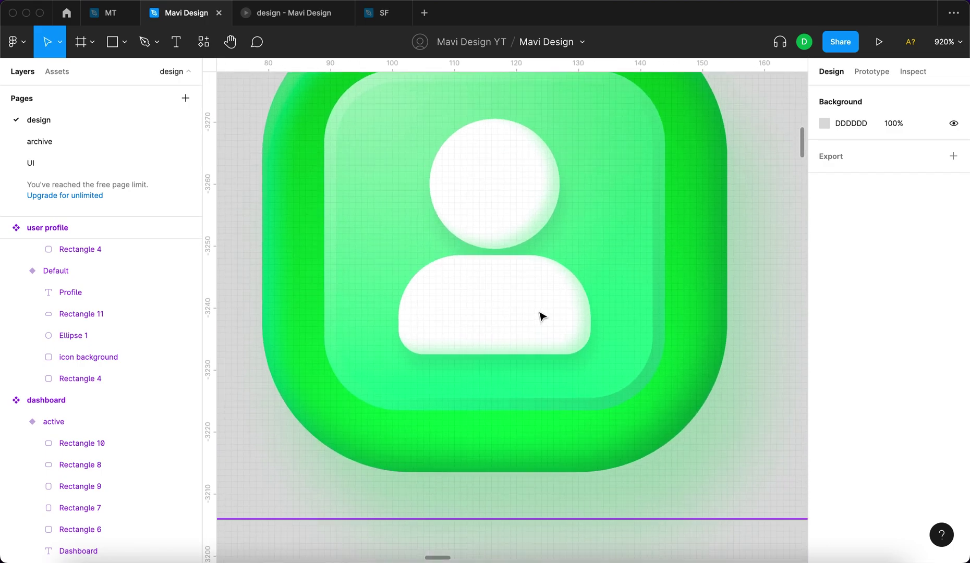
click(534, 316)
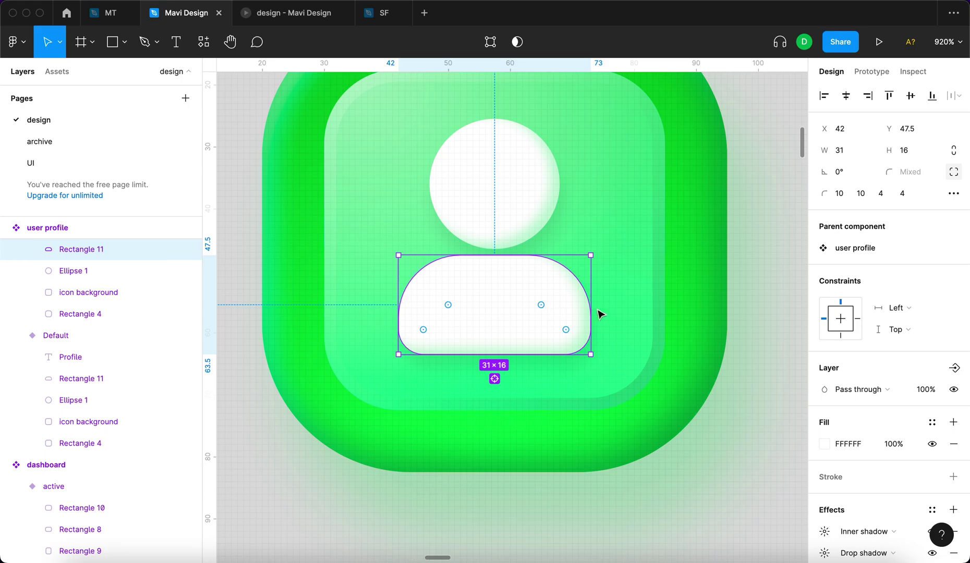
right_click(591, 310)
click(558, 308)
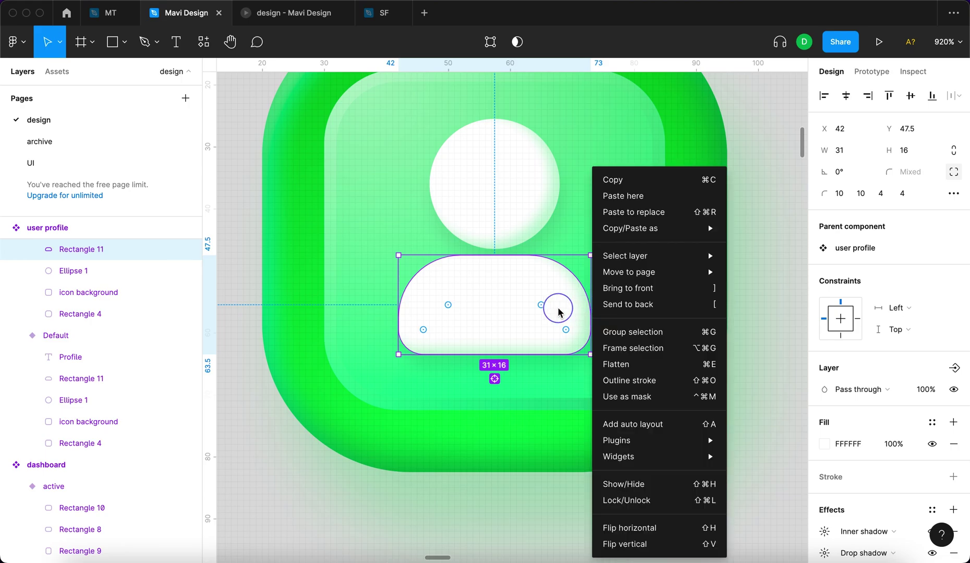
drag(589, 308, 606, 308)
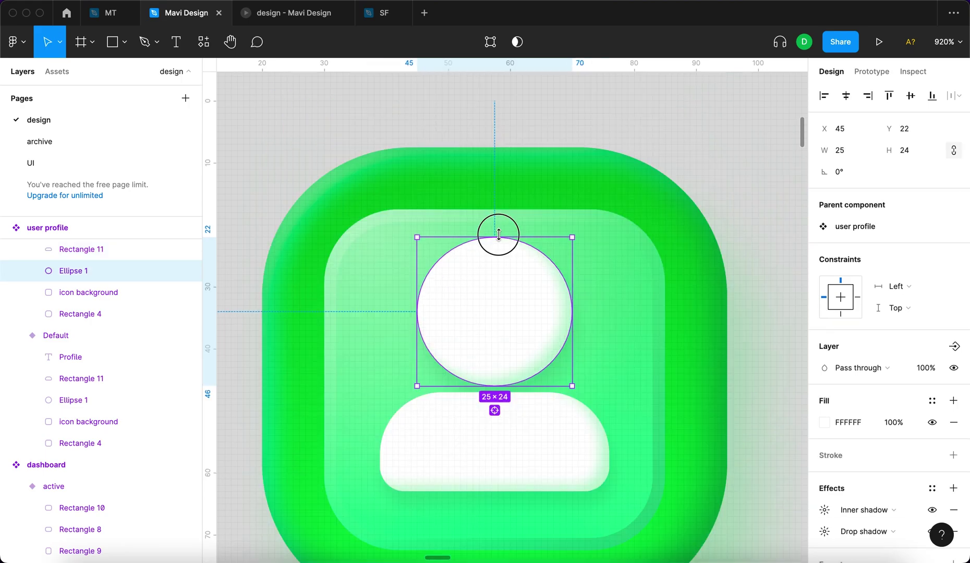
scroll(498, 233, down, 6)
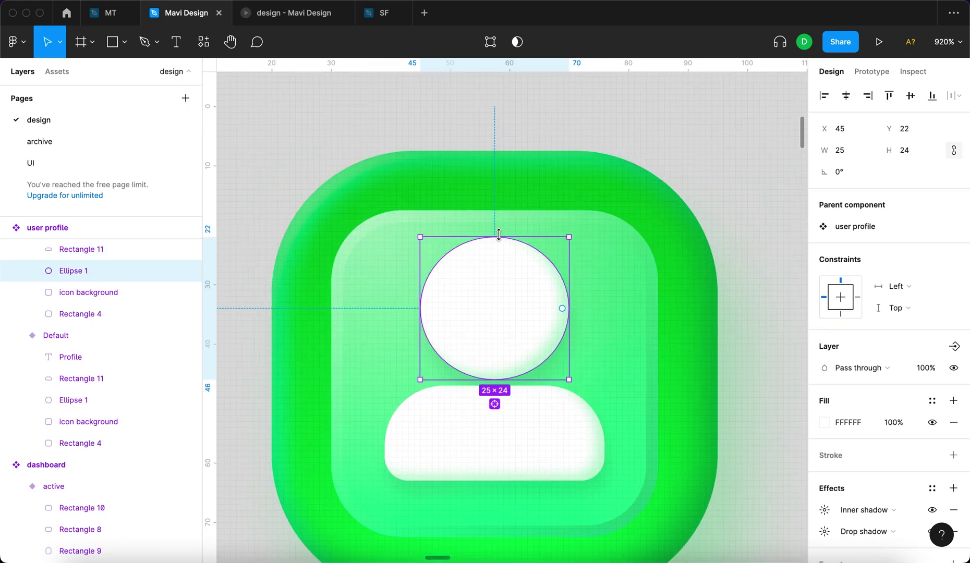
click(374, 227)
scroll(374, 228, down, 2)
scroll(374, 228, down, 5)
scroll(375, 229, up, 2)
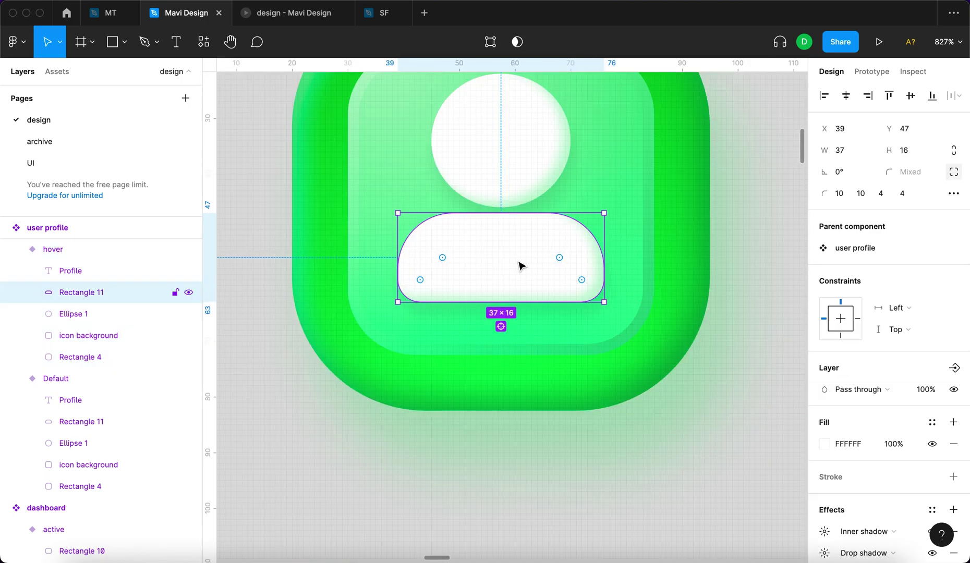
Set the opacity of the Profile labels in the default and hover variants to 0%.
key(Down)
scroll(368, 296, down, 5)
click(575, 286)
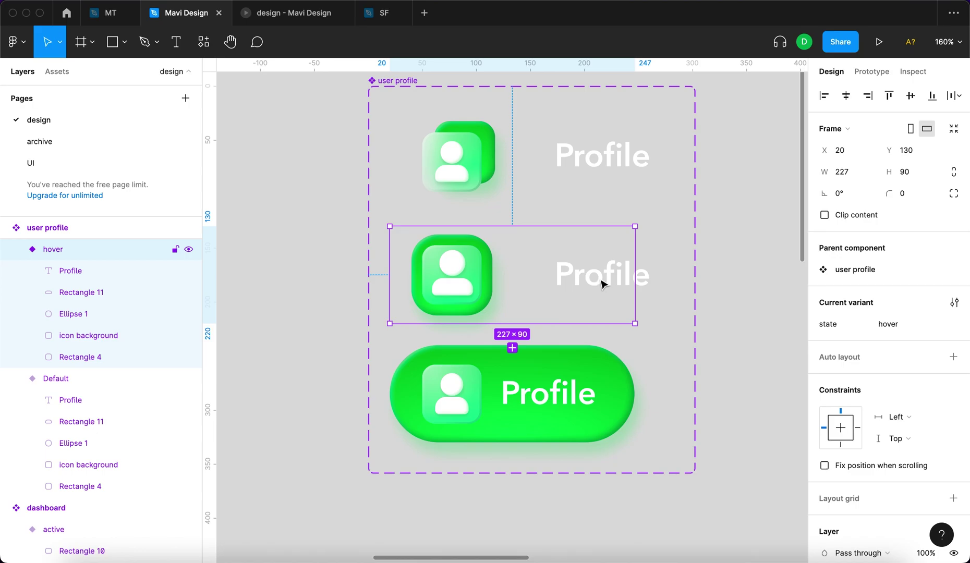
click(646, 282)
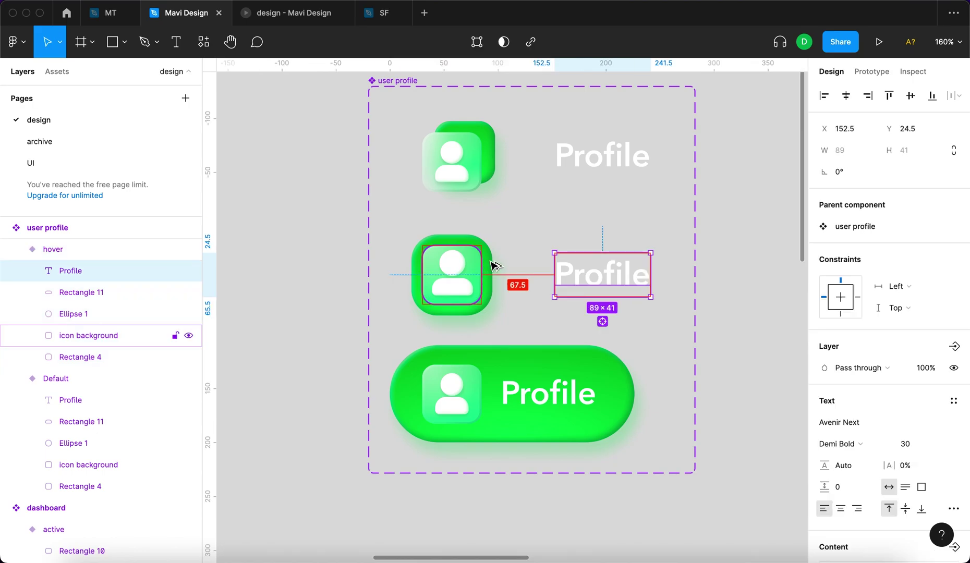
shift+click(635, 168)
click(920, 369)
text(0)
key(Return)
click(762, 309)
scroll(761, 309, down, 5)
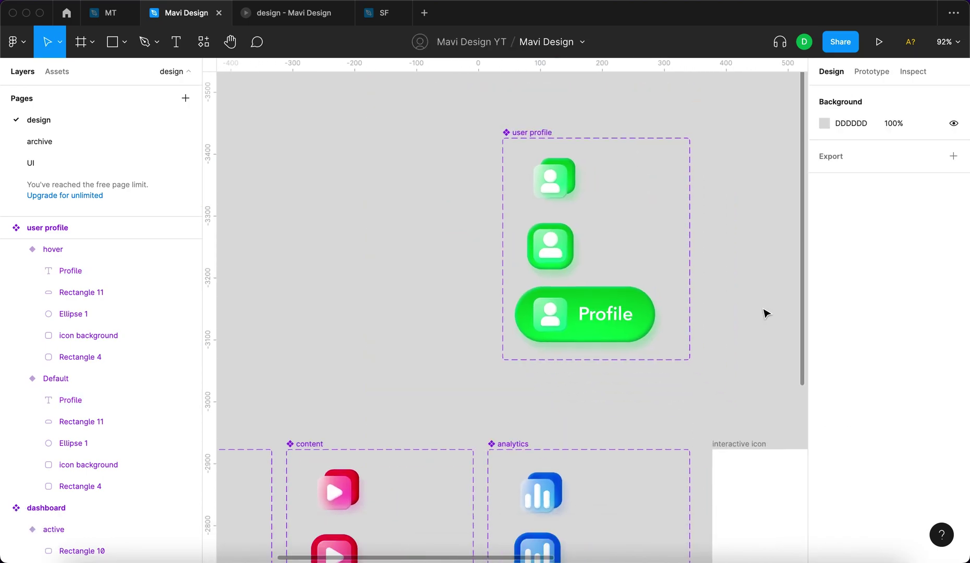
Add a prototype connection from the user profile component's default variant to its hover variant.
scroll(762, 311, right, 3)
scroll(552, 172, up, 2)
scroll(552, 172, left, 2)
scroll(495, 155, up, 4)
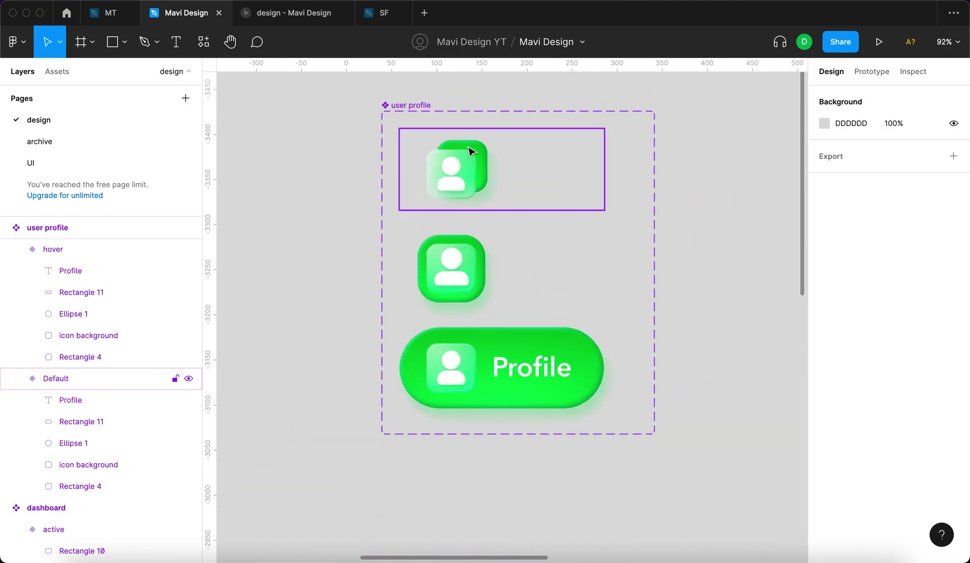
click(380, 124)
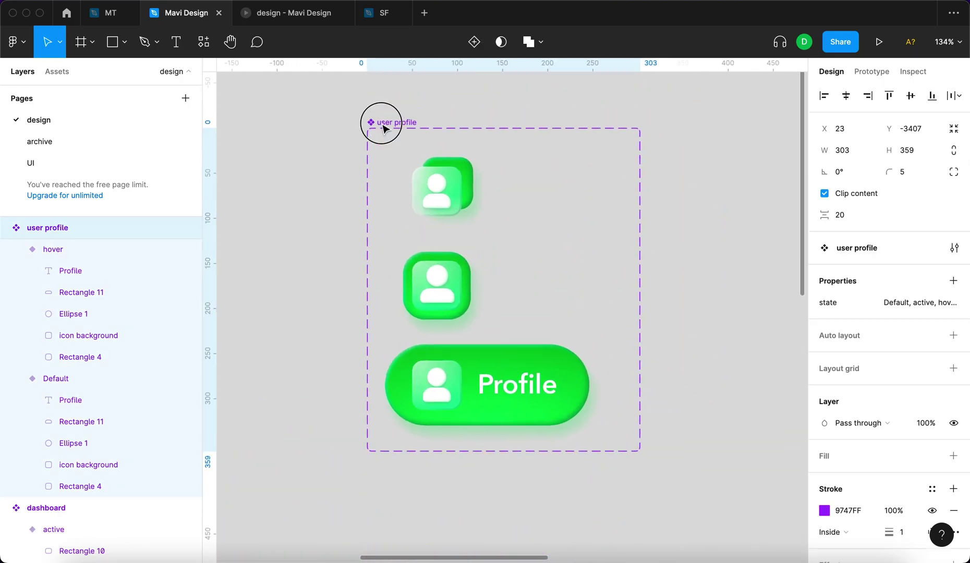
click(876, 79)
click(461, 218)
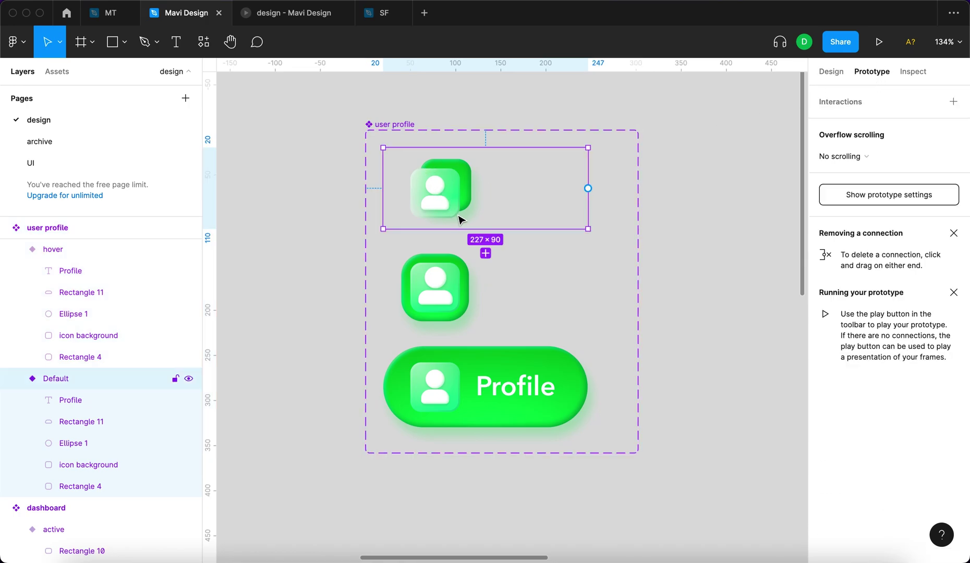
scroll(574, 198, left, 2)
drag(650, 182, 490, 249)
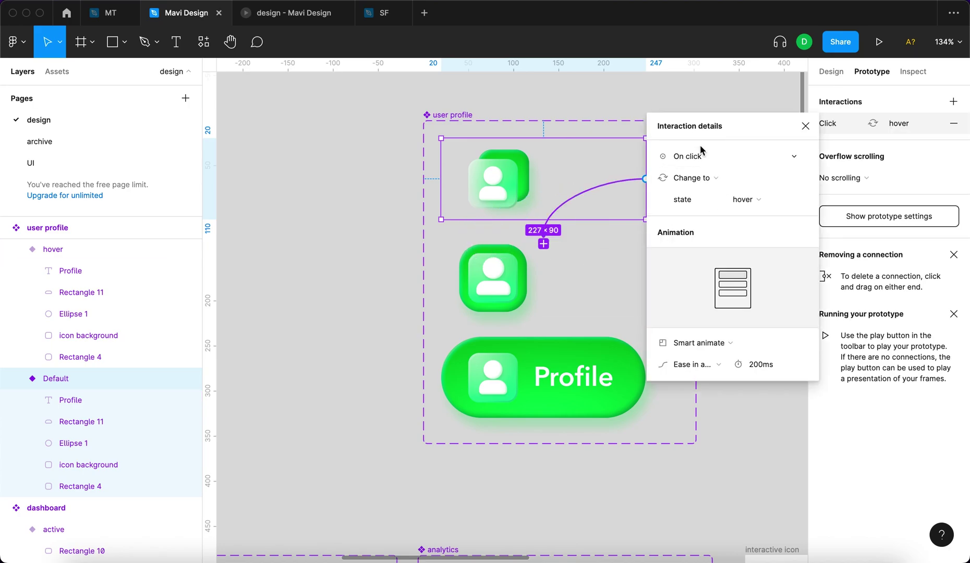
Trigger the default-to-hover interaction While hovering, keeping Smart animate with Ease in and out.
scroll(562, 175, right, 2)
click(687, 159)
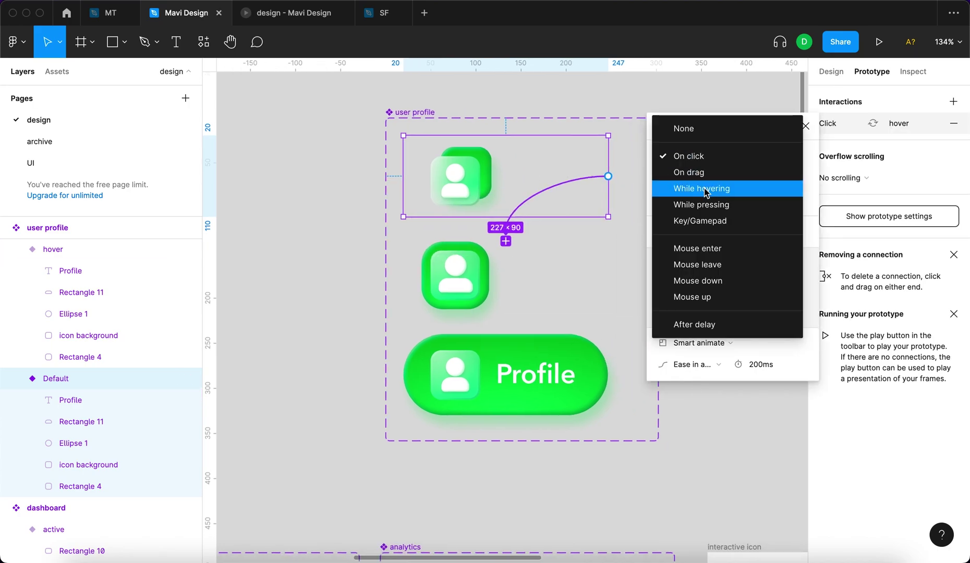
click(739, 197)
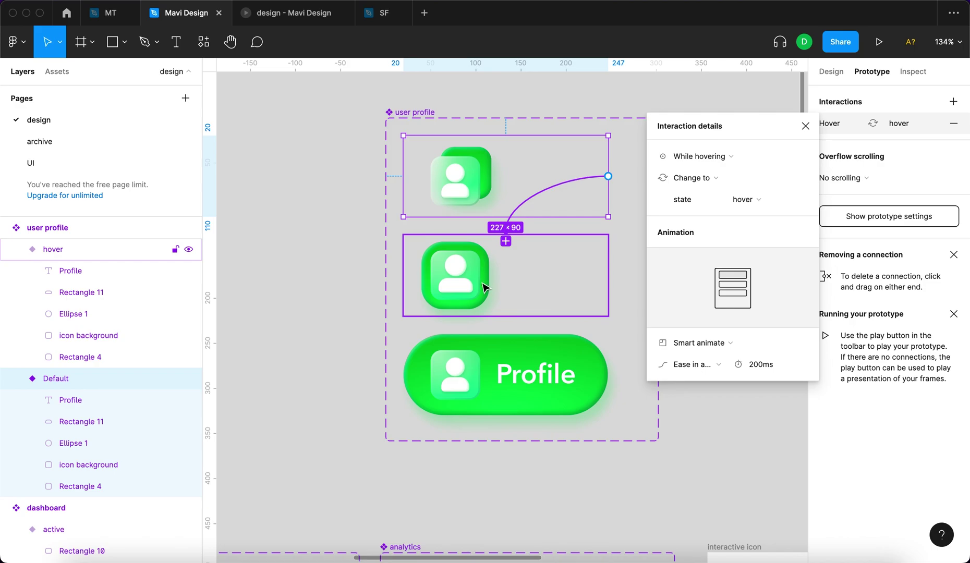
click(702, 369)
click(710, 364)
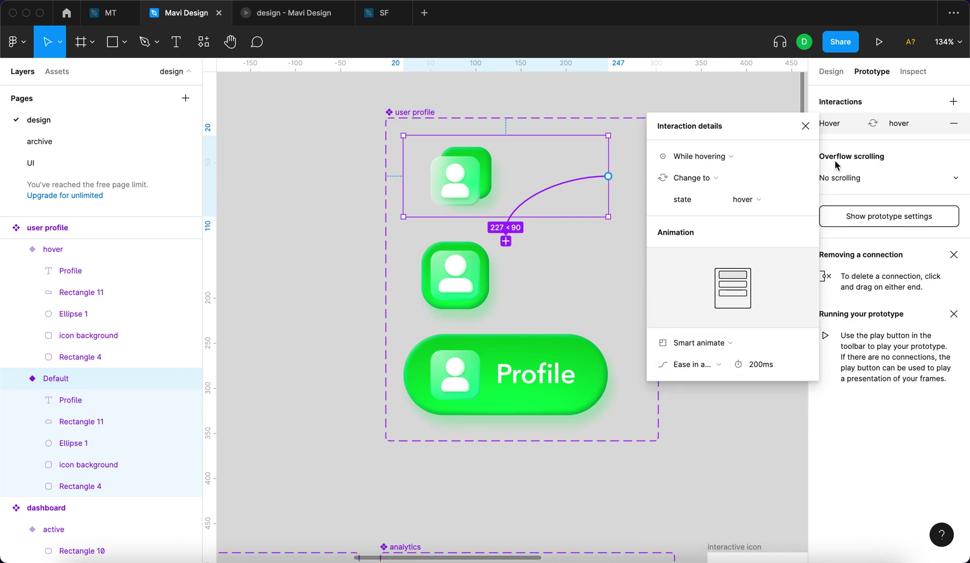
click(804, 126)
Connect the hover variant to the active variant with an On click interaction, using Smart animate with Ease in and out.
click(499, 238)
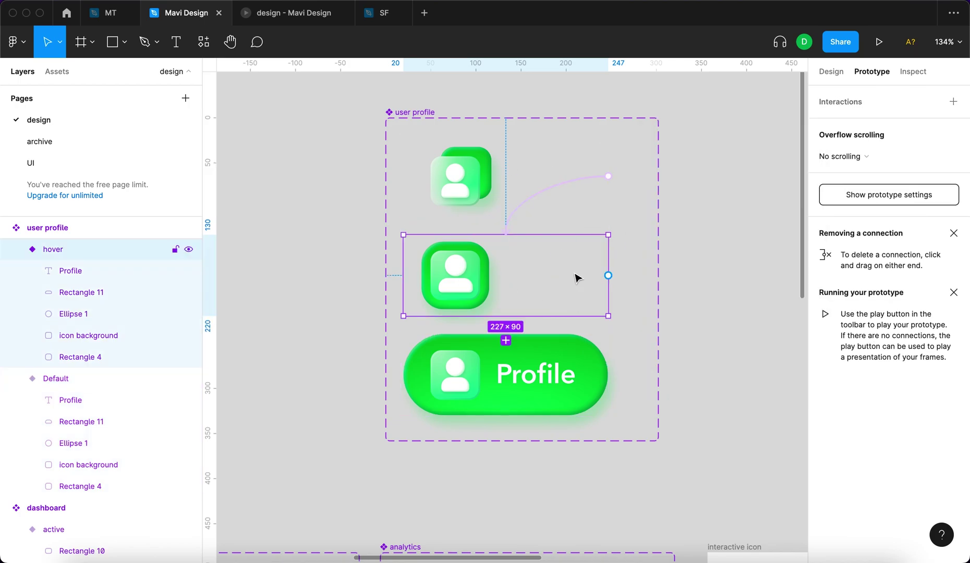
drag(607, 282, 467, 345)
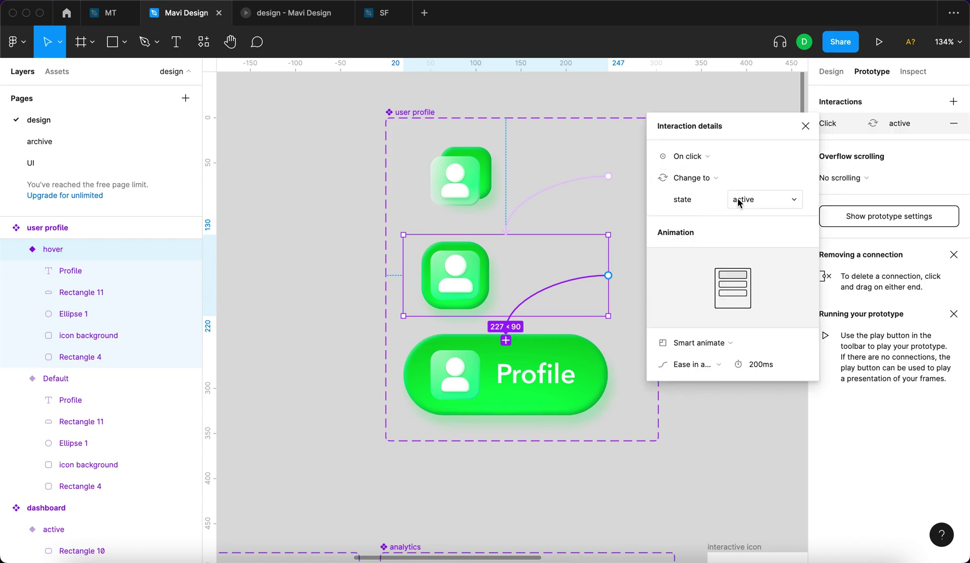
click(713, 364)
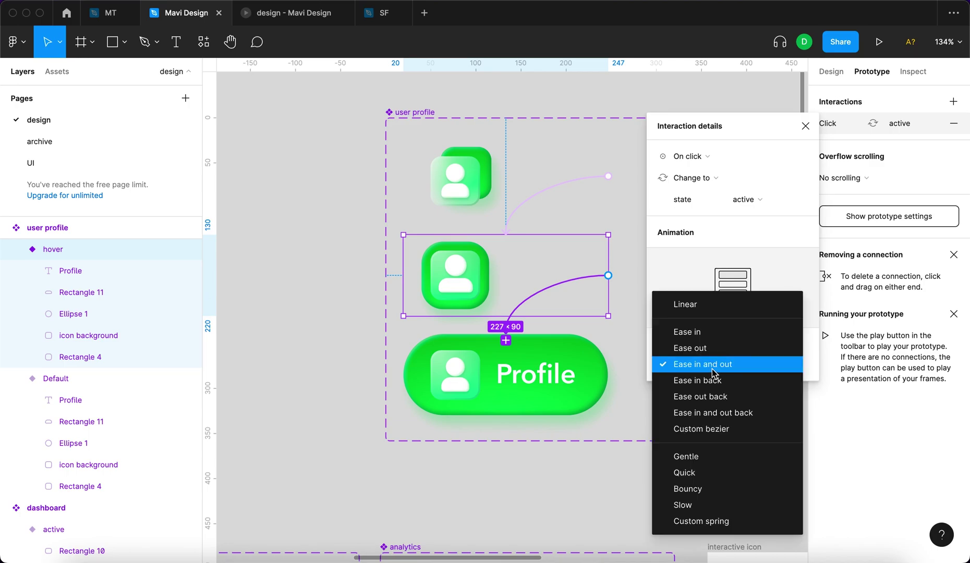
click(712, 367)
Connect the active variant back to the default variant with a Mouse leave trigger.
click(568, 367)
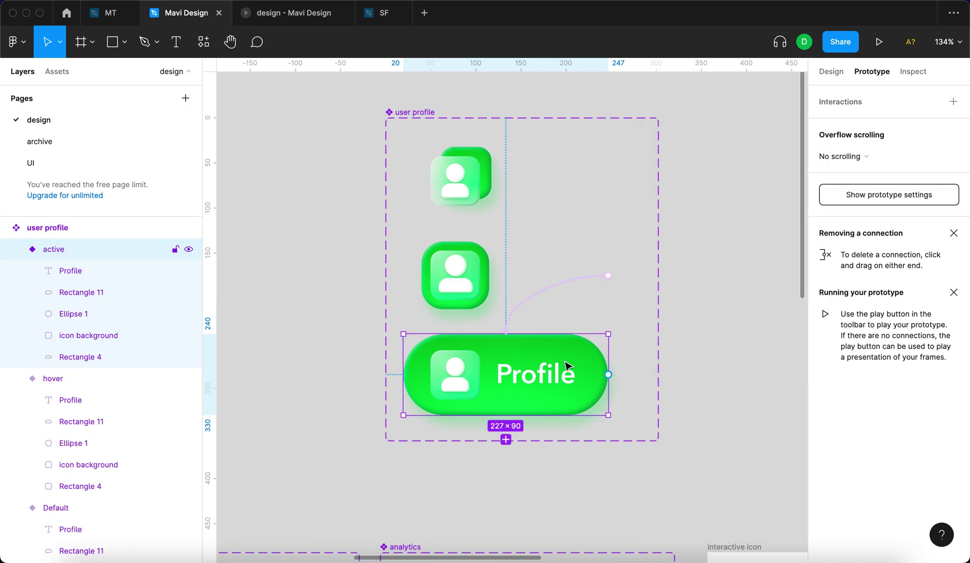
drag(609, 379, 508, 173)
click(713, 161)
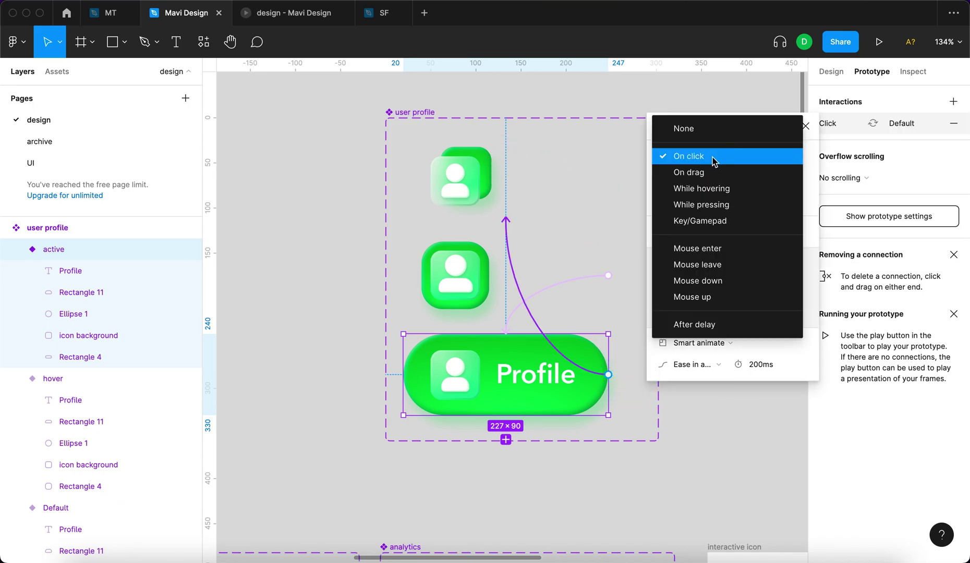
click(732, 269)
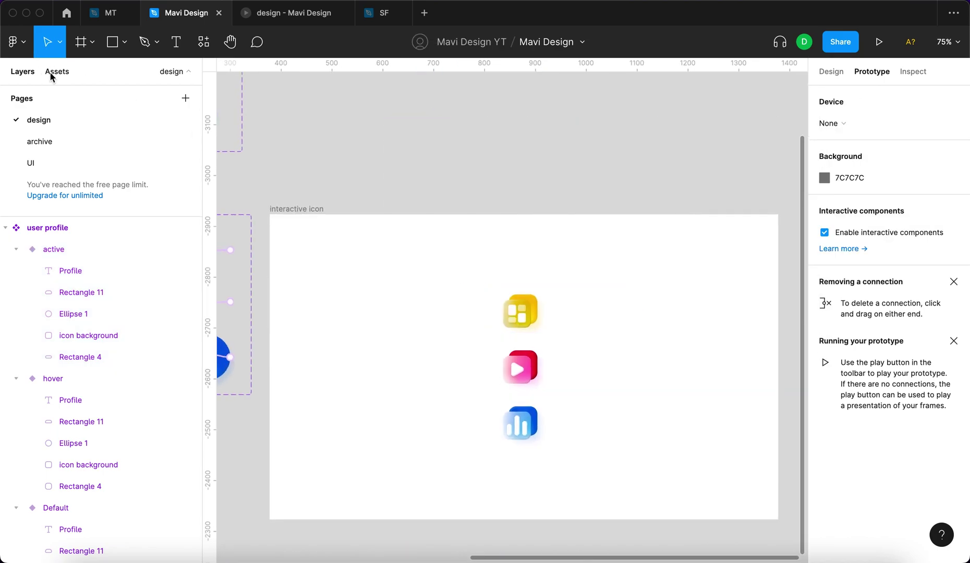
Place an instance of the user profile component above the dashboard icon in the interactive icon frame, left-aligned with the other icons.
click(54, 72)
drag(36, 276, 532, 272)
scroll(539, 296, up, 5)
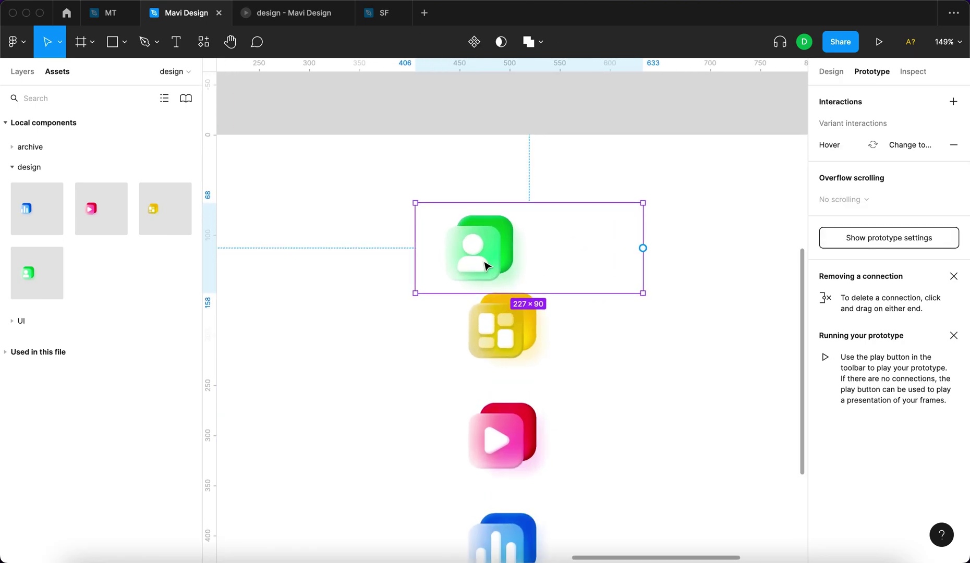
drag(485, 246, 506, 247)
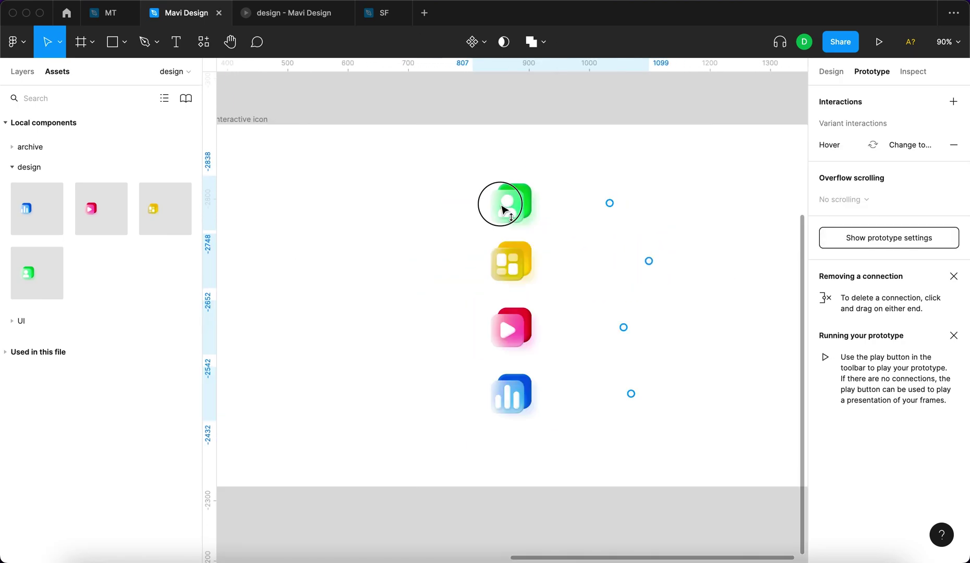
drag(502, 207, 502, 211)
Distribute the four icon instances evenly in the vertical direction and nudge them upward in the interactive icon frame.
click(834, 73)
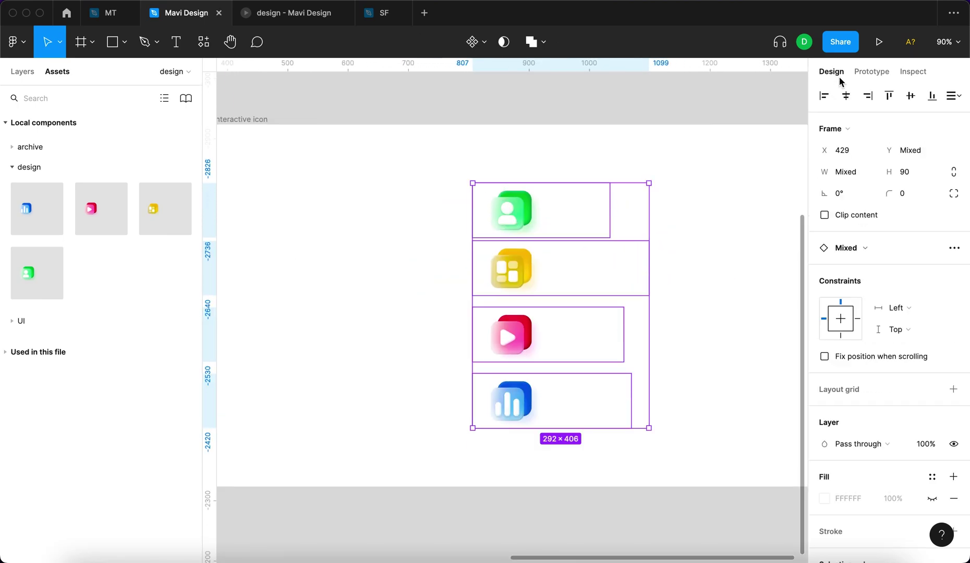
click(953, 96)
click(877, 124)
click(702, 250)
drag(722, 402, 423, 116)
key(shift+Up)
click(397, 219)
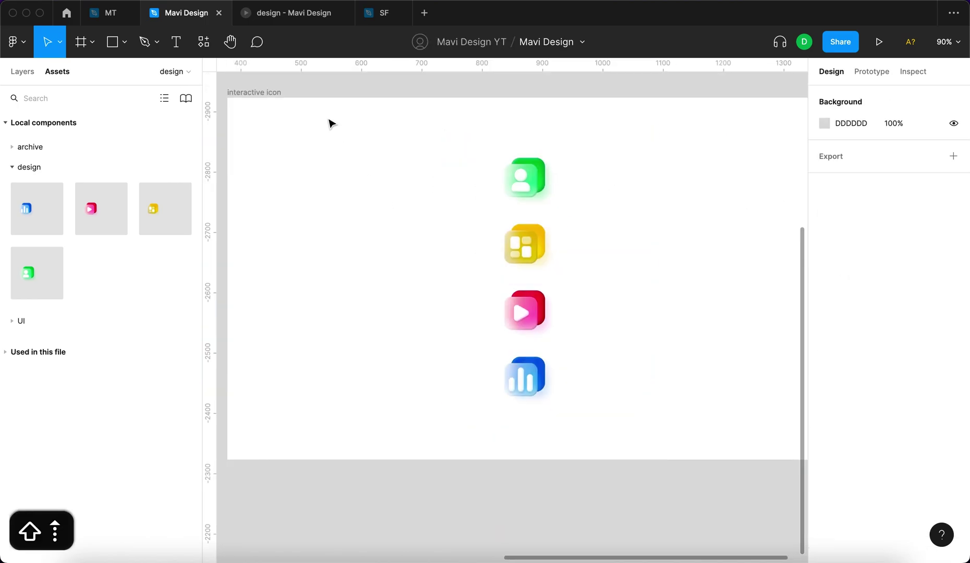
Restart the design prototype preview and test the hover, click and mouse-leave animations of the profile icon and the other icons.
click(293, 13)
key(r)
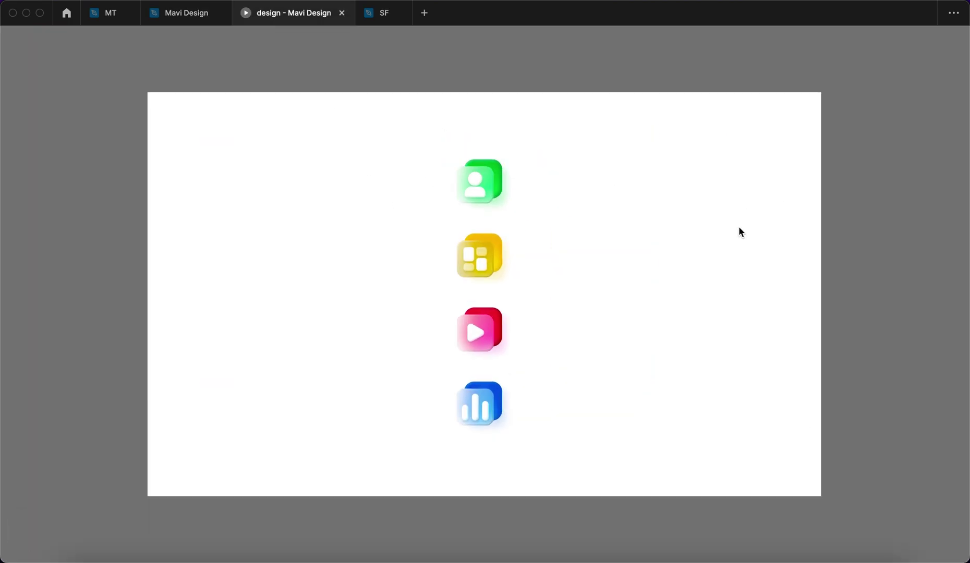
mouse_move(527, 185)
click(542, 195)
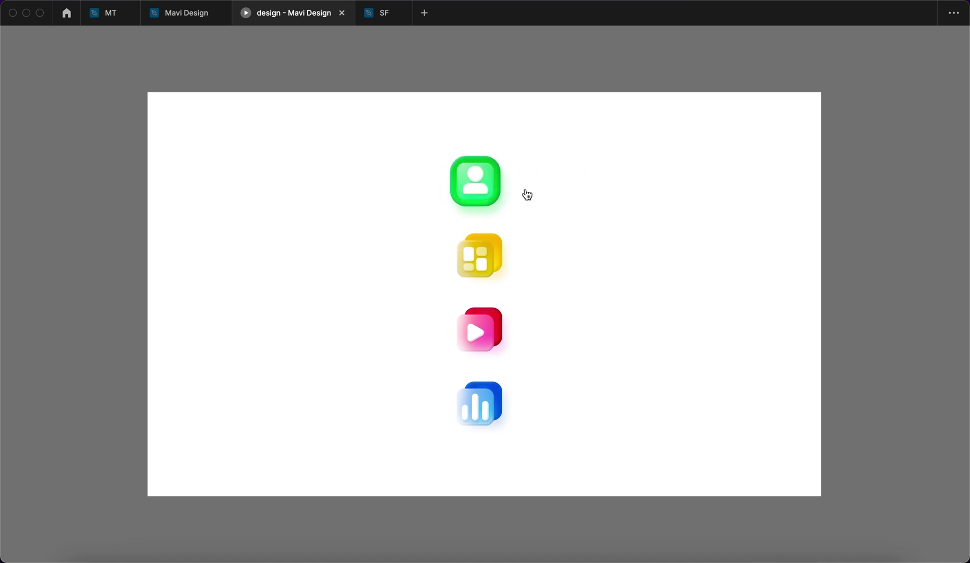
click(526, 194)
click(584, 189)
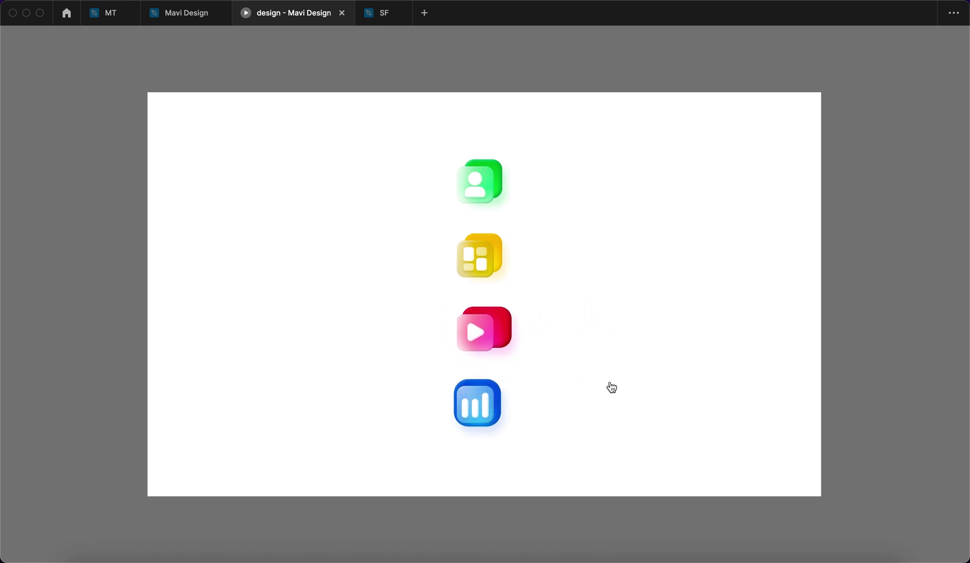
click(519, 178)
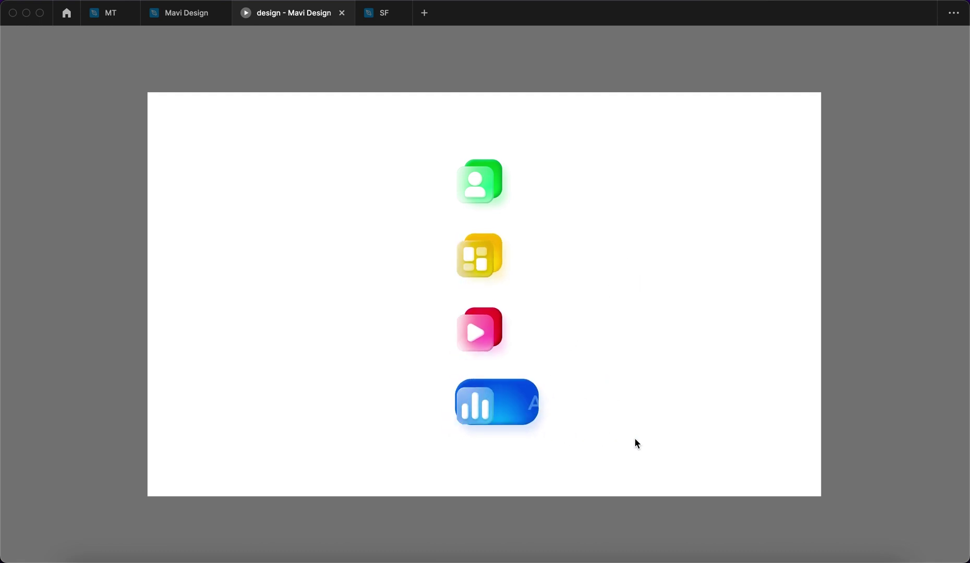
click(519, 186)
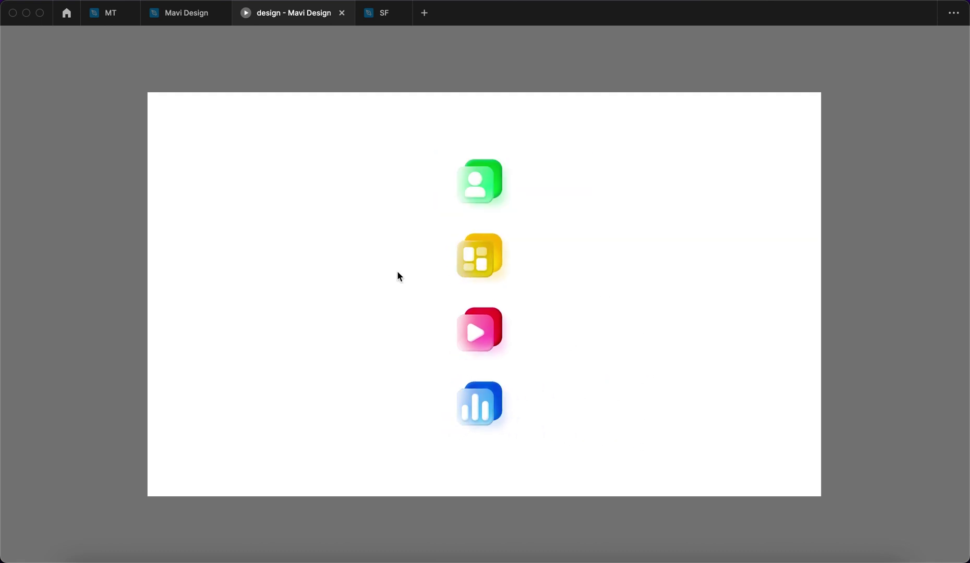